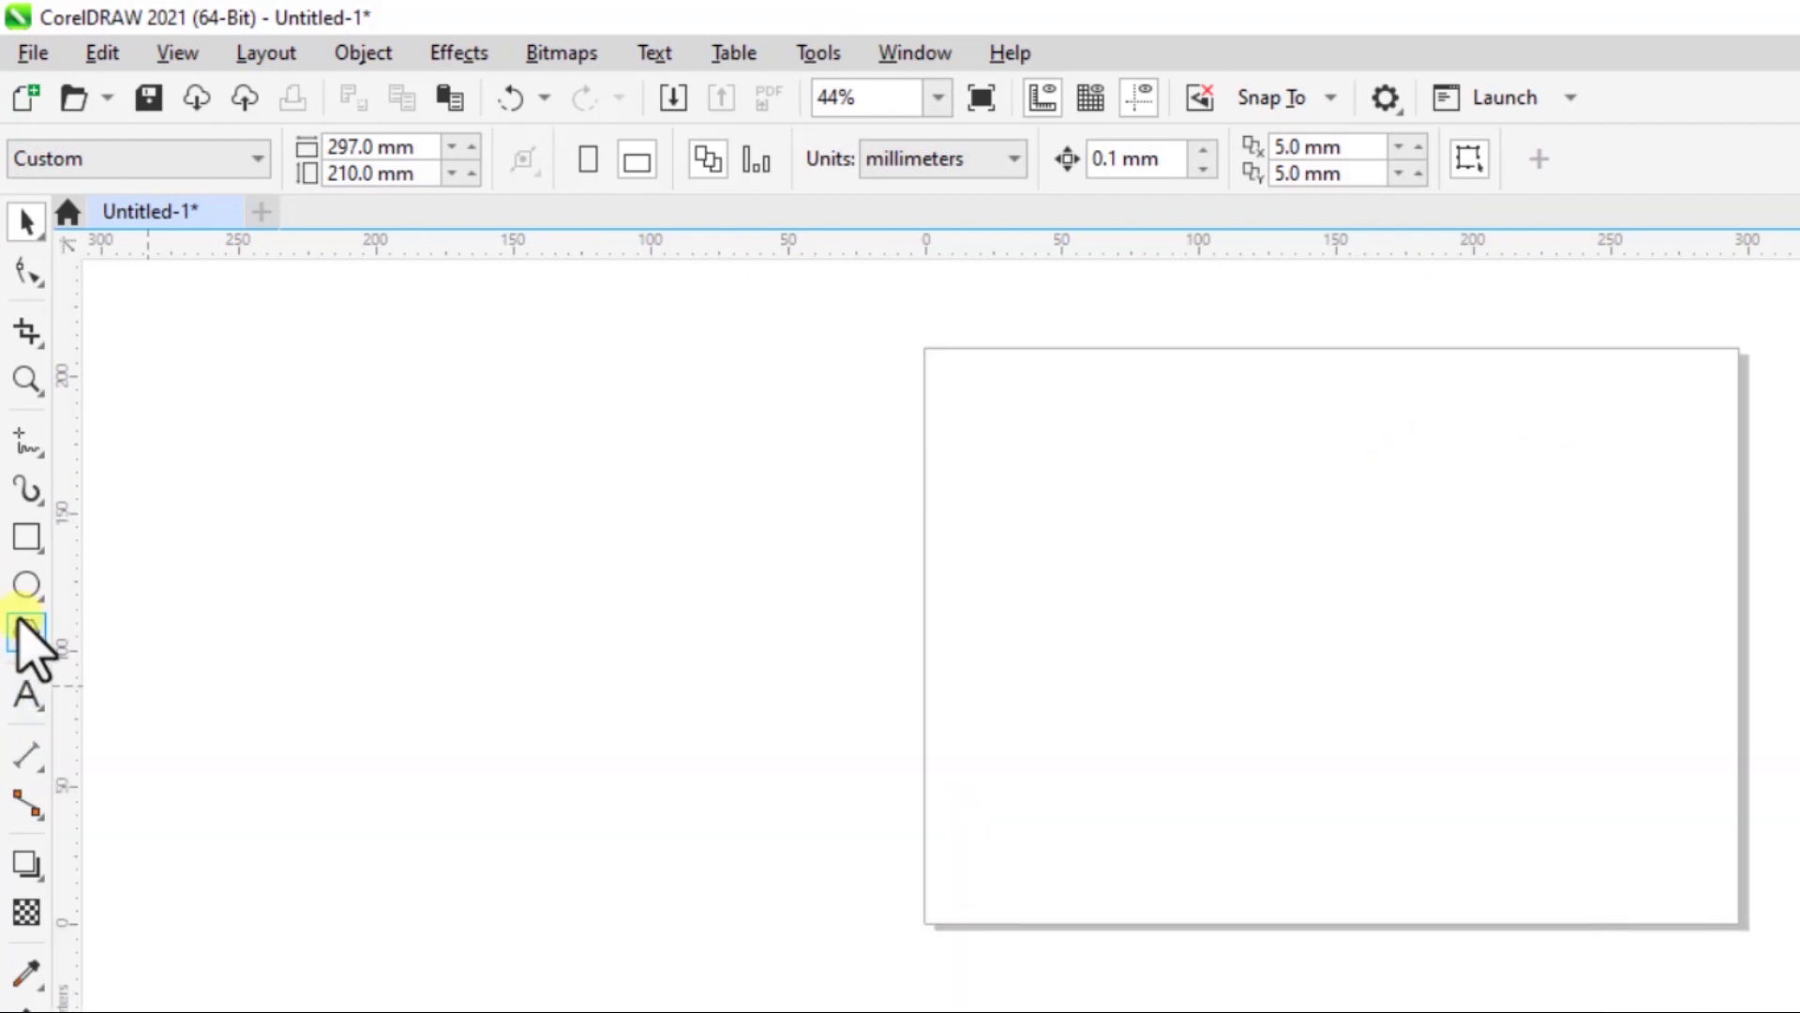
- Draw a five-sided polygon about 85 by 83 mm and, to its right, a closed freehand curve about 126 by 116 mm
{"action": "left_click", "coordinate": [26, 626]}
{"action": "left_click_drag", "start_coordinate": [1092, 512], "coordinate": [1154, 623]}
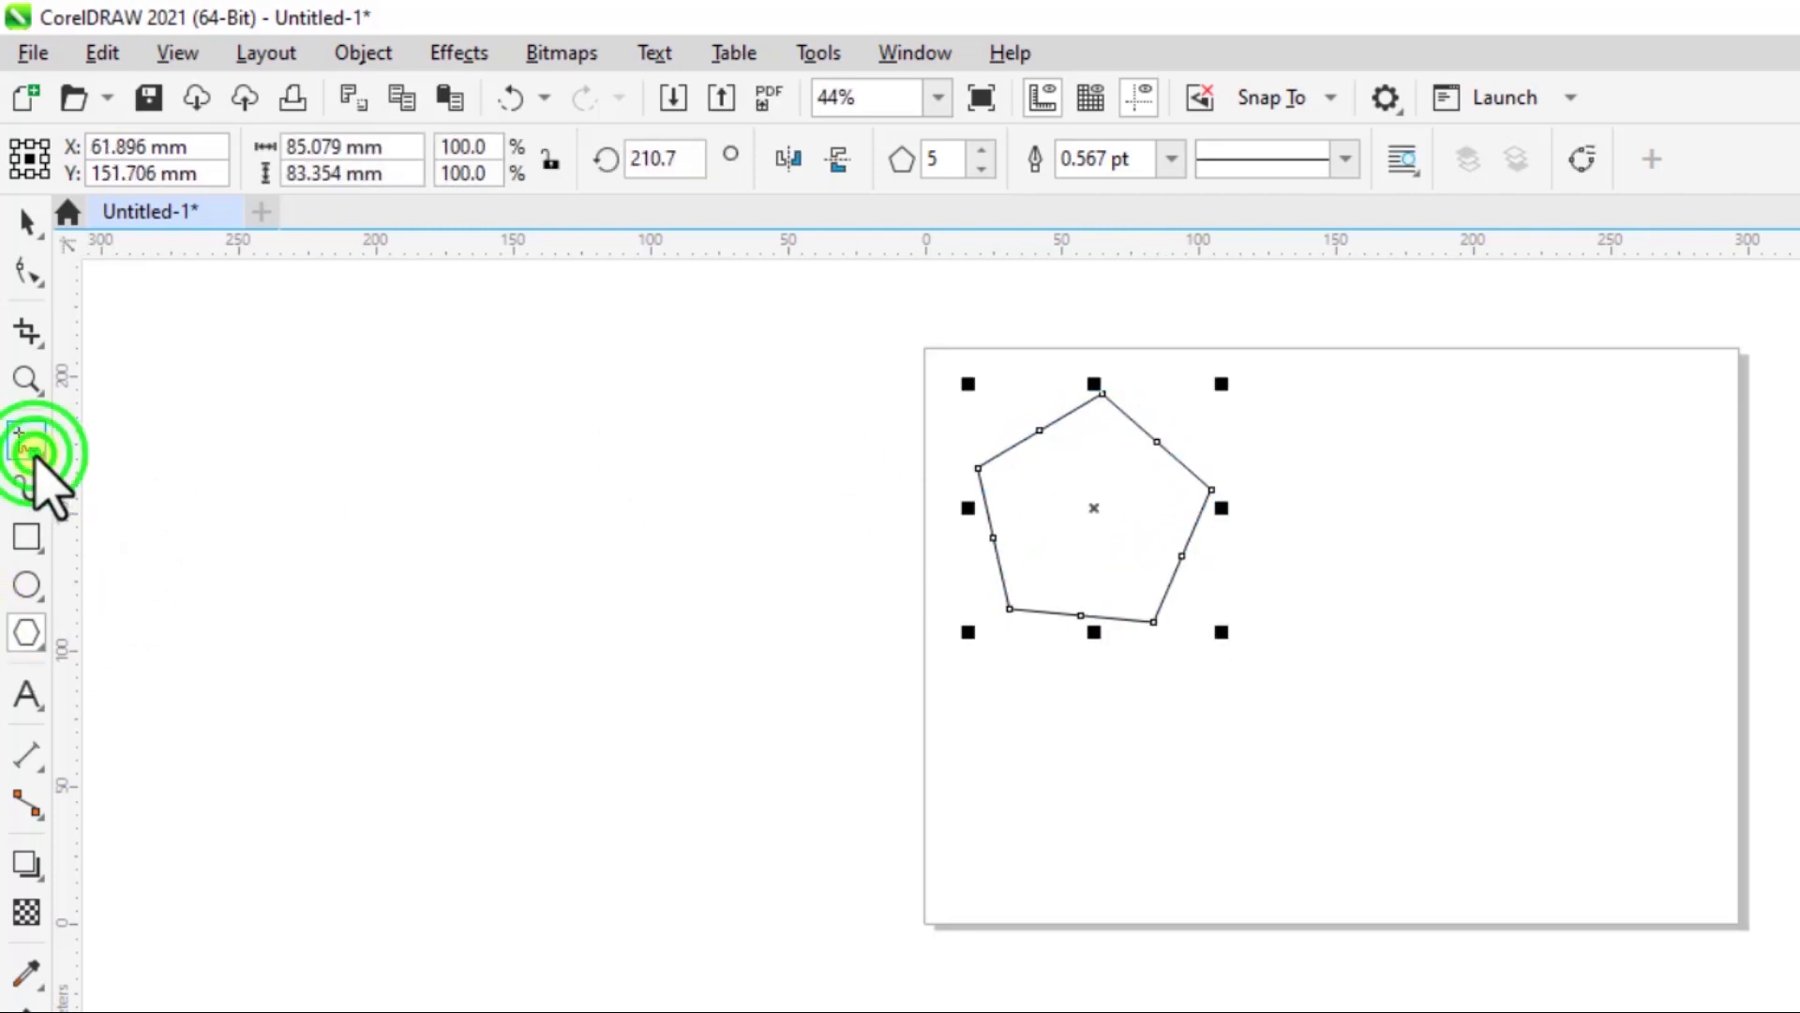
{"action": "left_click", "coordinate": [31, 447]}
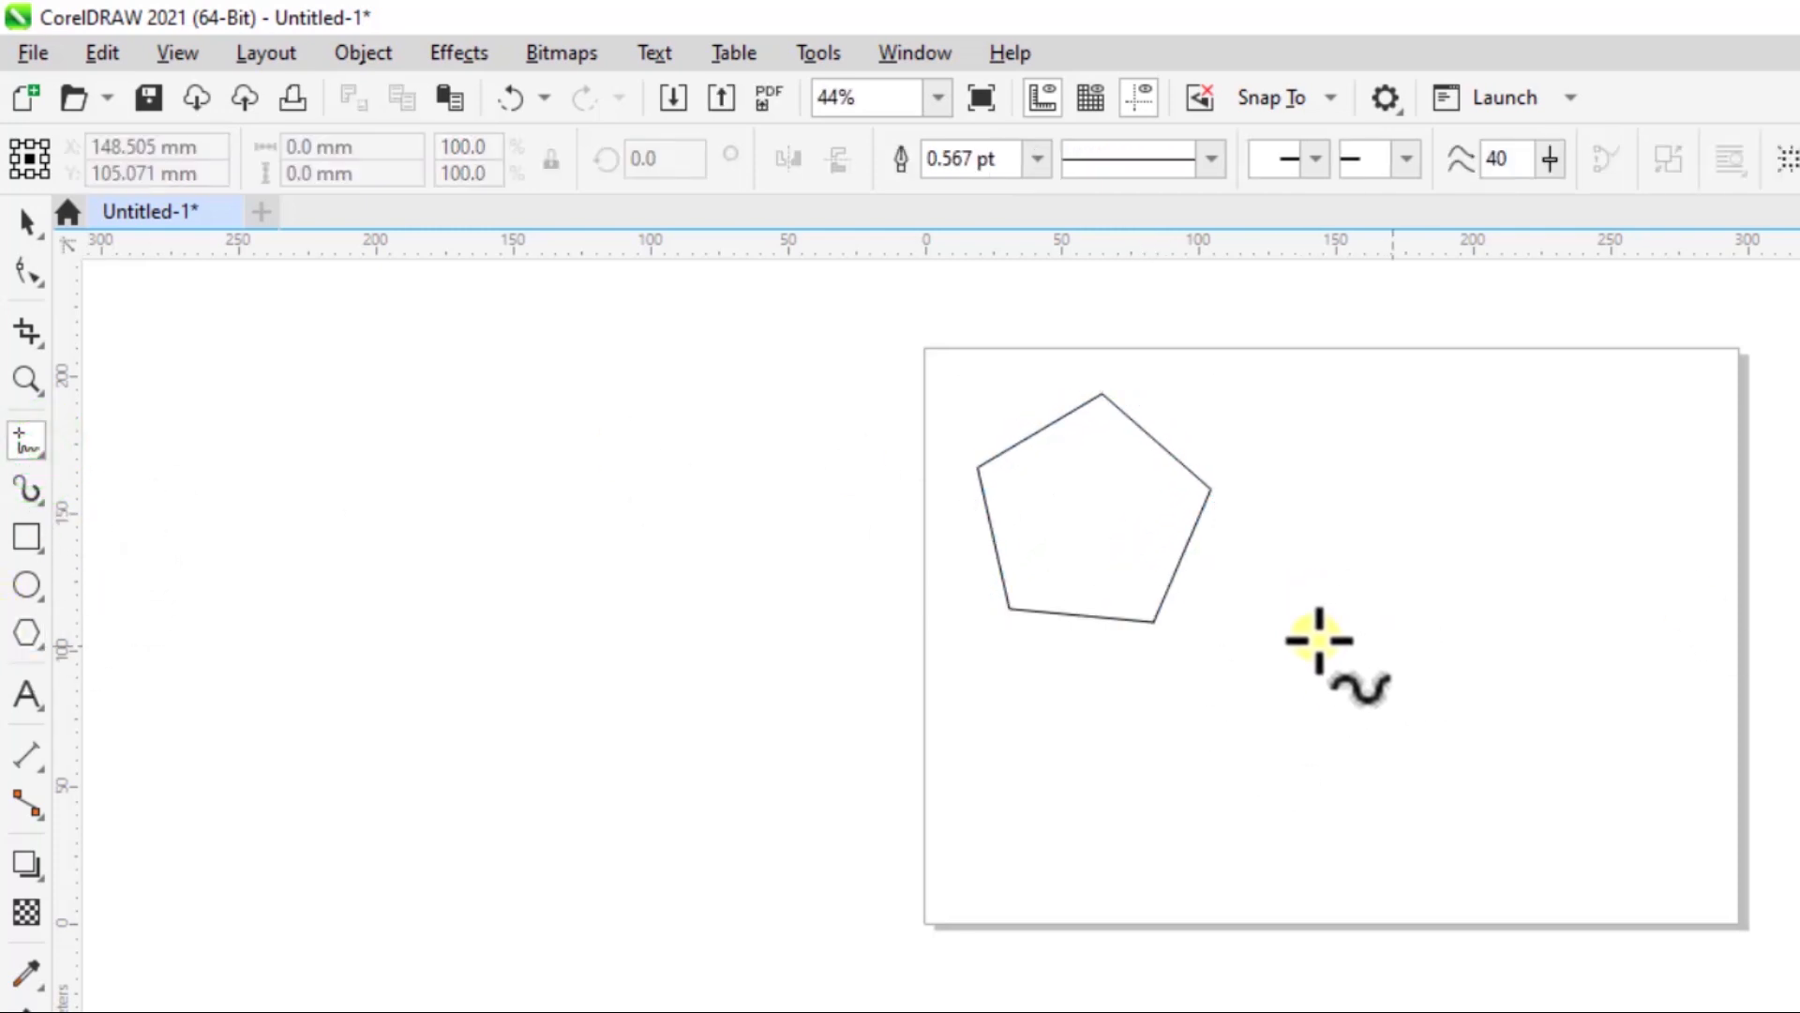
{"action": "mouse_move", "coordinate": [1359, 669]}
{"action": "left_mouse_down"}
{"action": "mouse_move", "coordinate": [1353, 554]}
{"action": "mouse_move", "coordinate": [1414, 527]}
{"action": "mouse_move", "coordinate": [1438, 586]}
{"action": "mouse_move", "coordinate": [1521, 611]}
{"action": "mouse_move", "coordinate": [1628, 578]}
{"action": "mouse_move", "coordinate": [1677, 715]}
{"action": "mouse_move", "coordinate": [1602, 759]}
{"action": "mouse_move", "coordinate": [1510, 729]}
{"action": "mouse_move", "coordinate": [1399, 830]}
{"action": "mouse_move", "coordinate": [1337, 806]}
{"action": "mouse_move", "coordinate": [1358, 673]}
{"action": "left_mouse_up"}
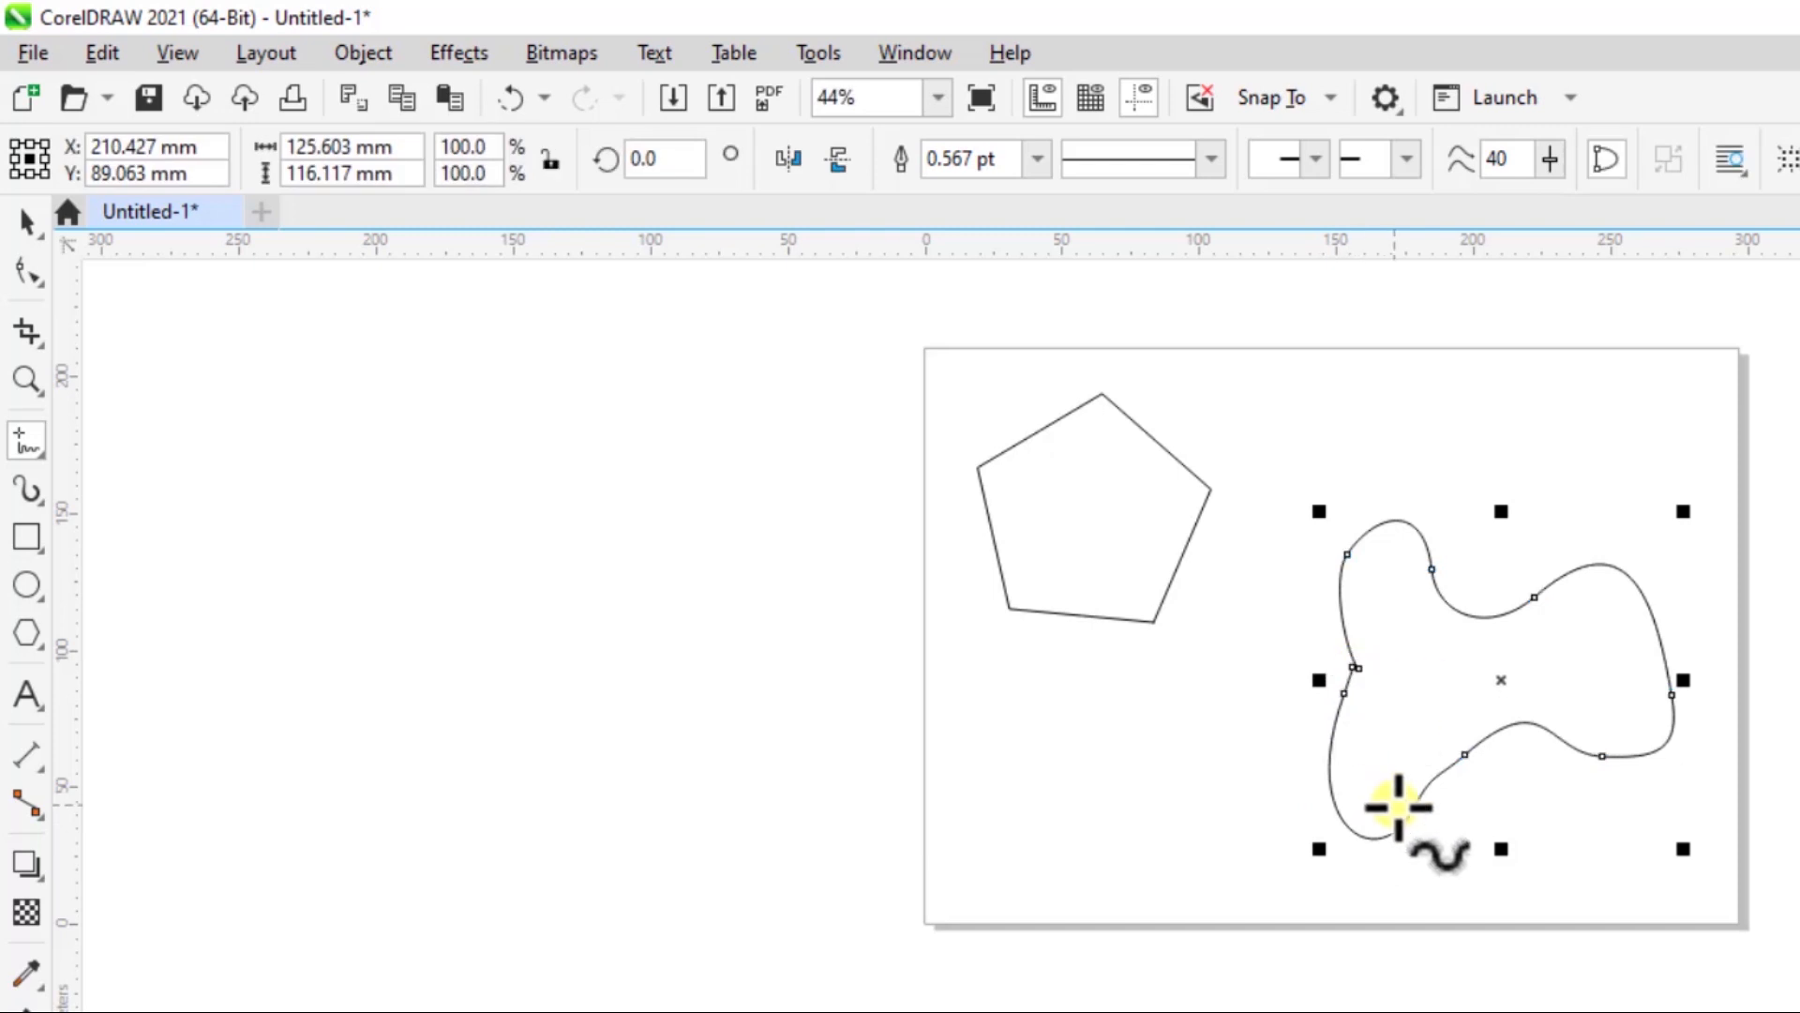
- Move the freehand curve up into the right half of the page, clear of the pentagon, and leave it selected
{"action": "left_click", "coordinate": [25, 221]}
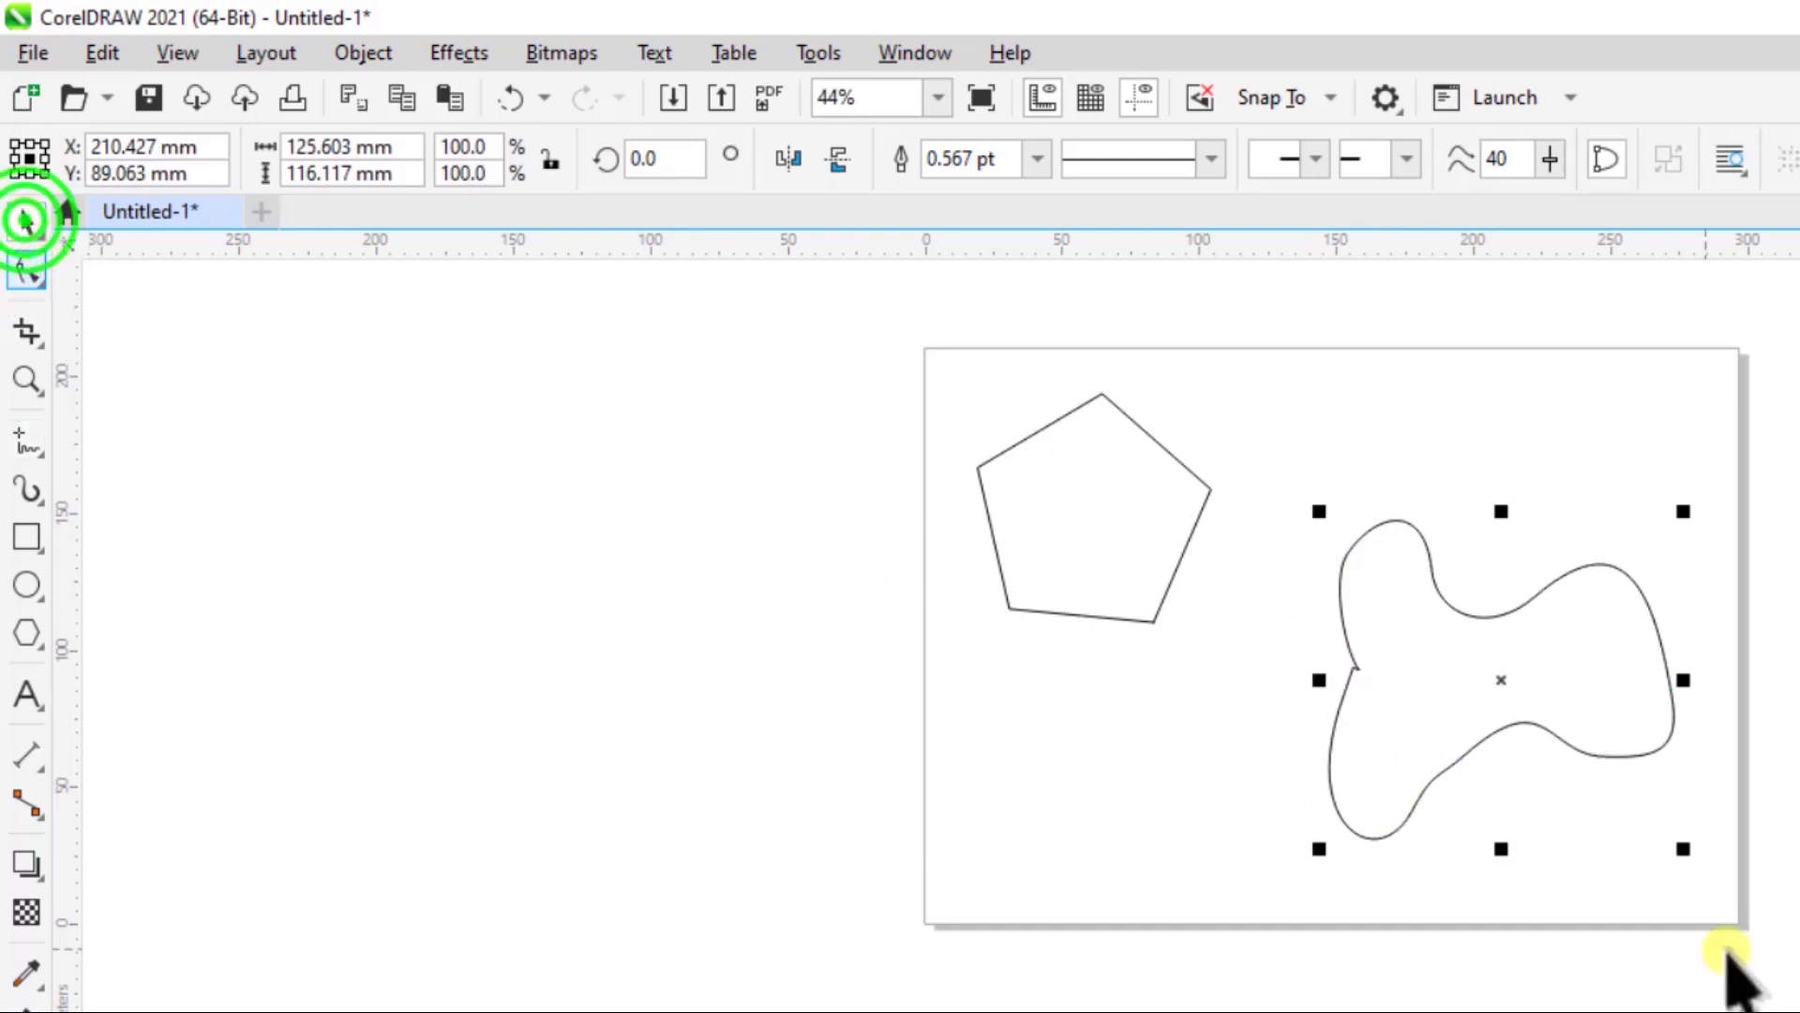
{"action": "left_click_drag", "start_coordinate": [1465, 690], "coordinate": [1391, 623]}
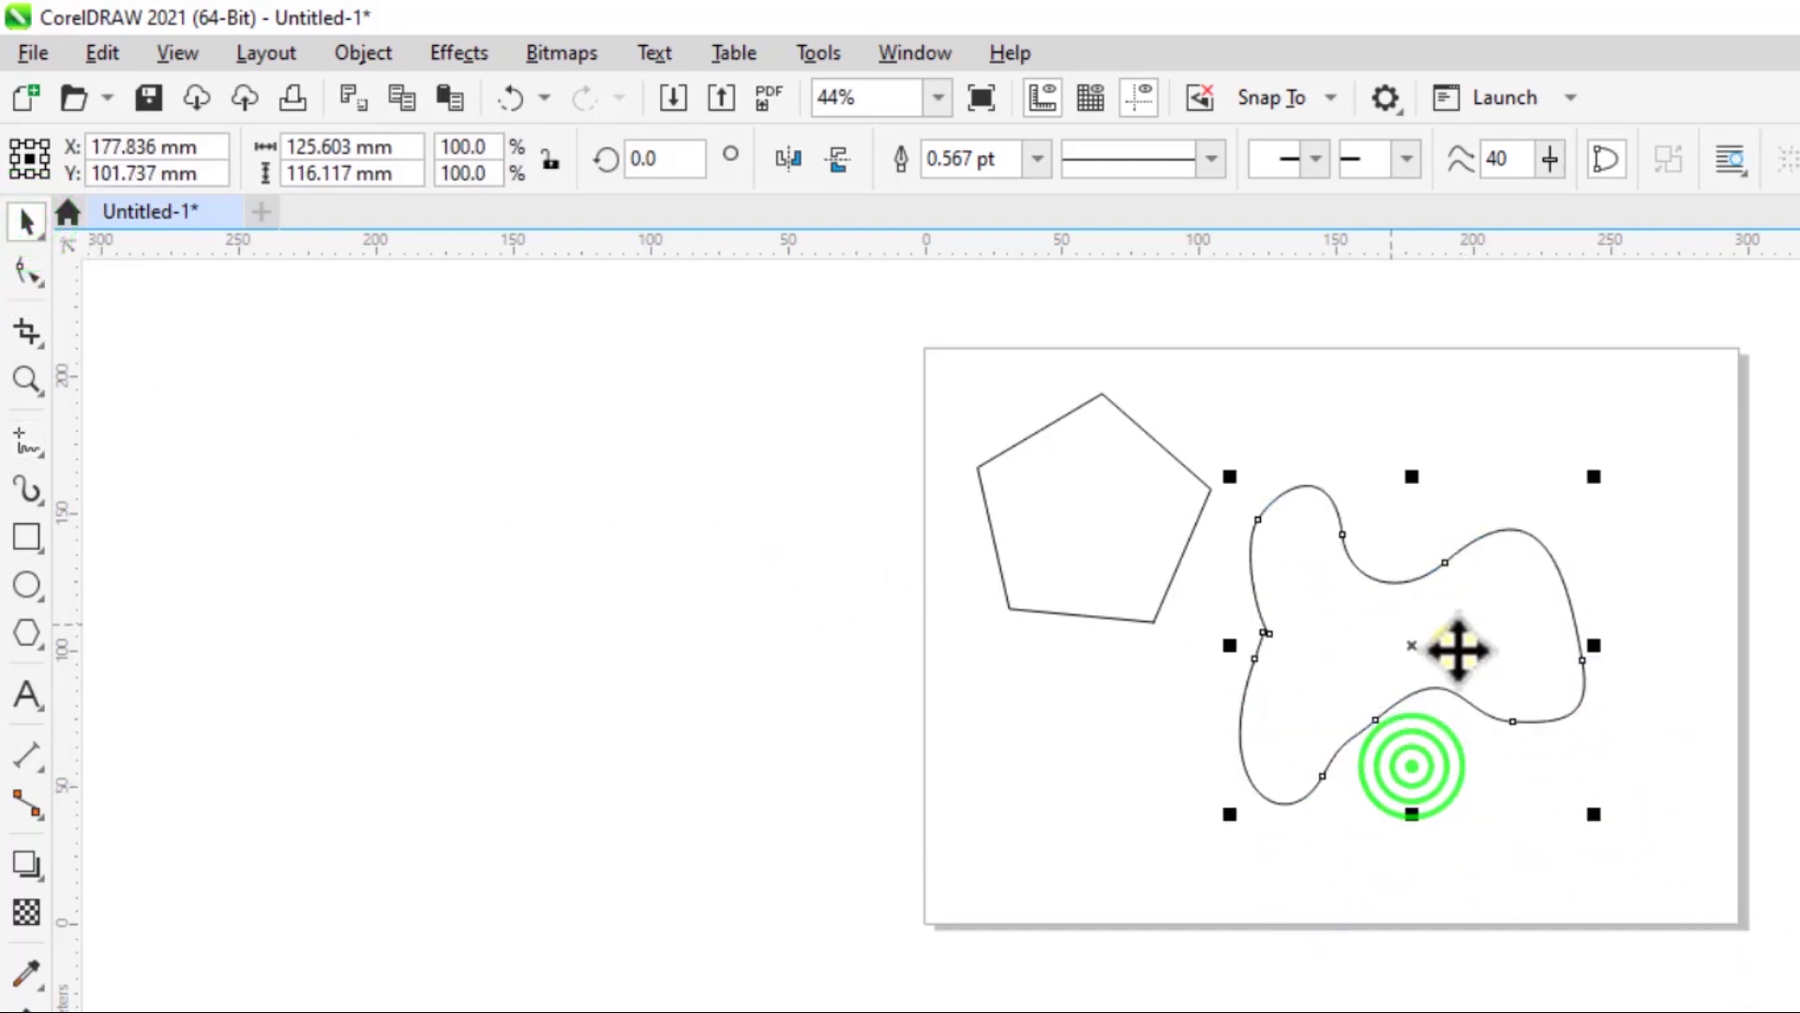
{"action": "left_click_drag", "start_coordinate": [1324, 693], "coordinate": [1395, 704]}
{"action": "left_click_drag", "start_coordinate": [1413, 552], "coordinate": [1418, 492]}
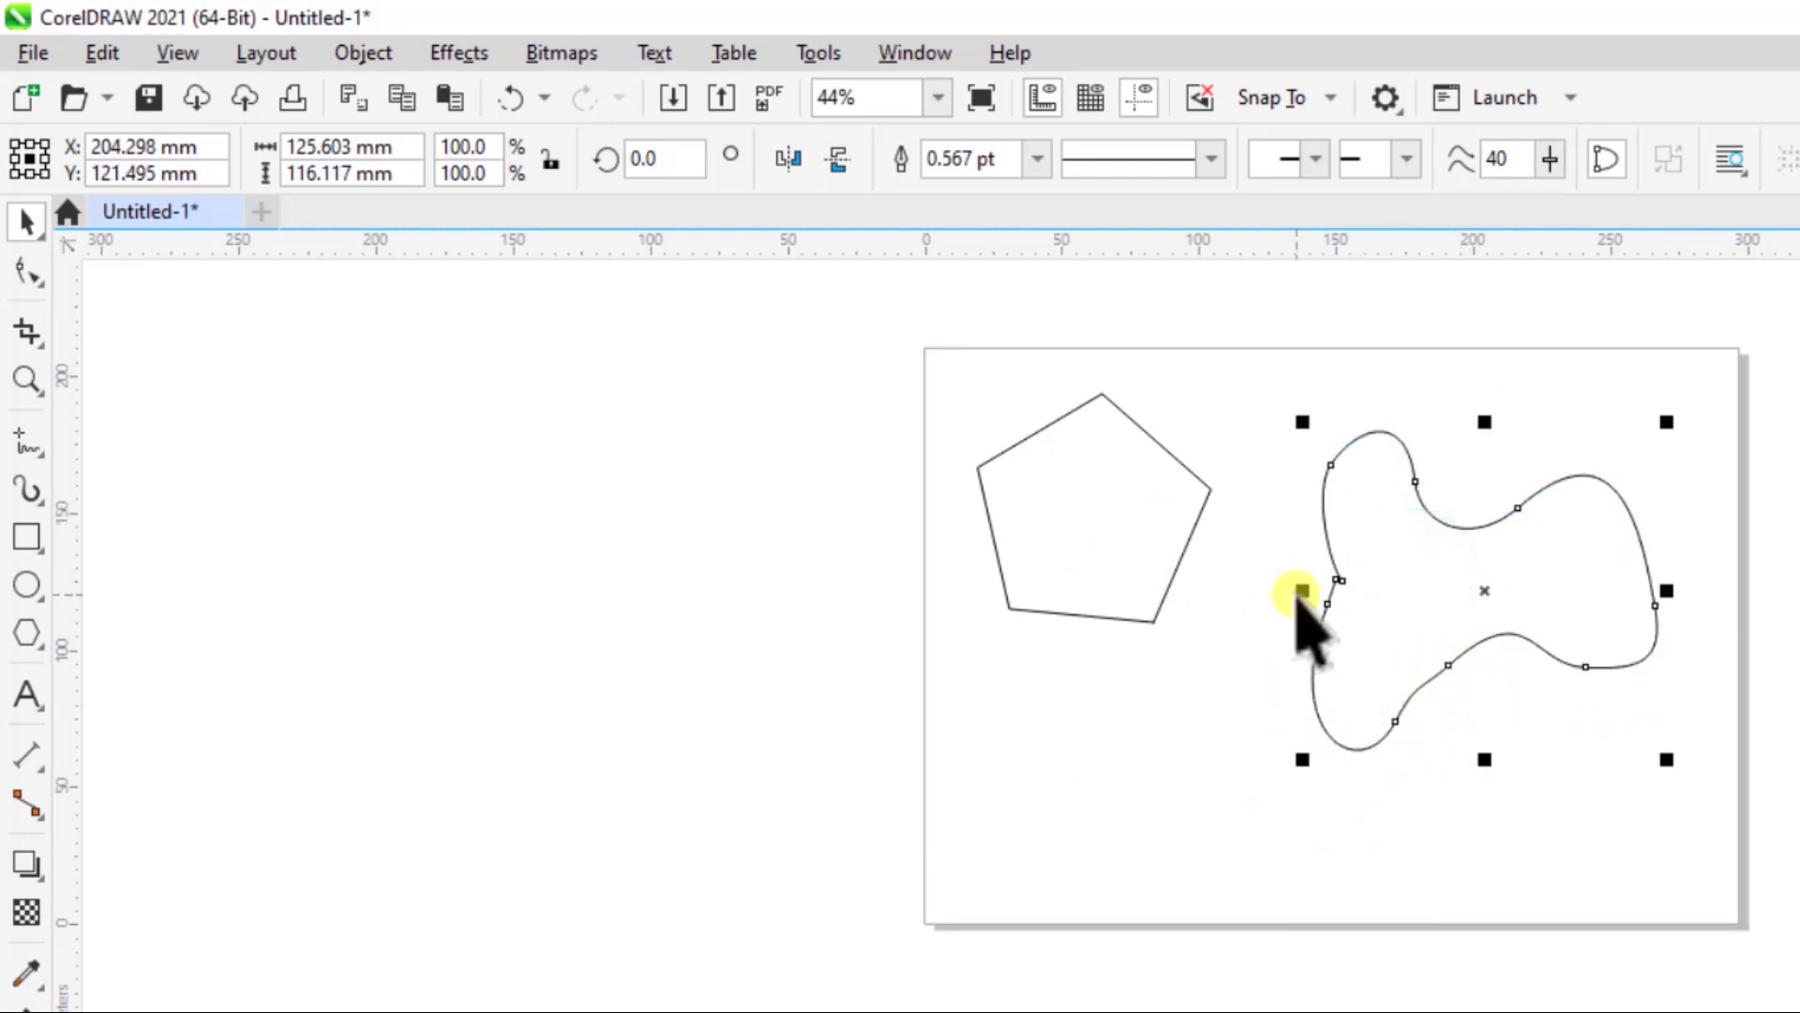
{"action": "left_click", "coordinate": [1101, 554]}
{"action": "left_click", "coordinate": [1505, 586]}
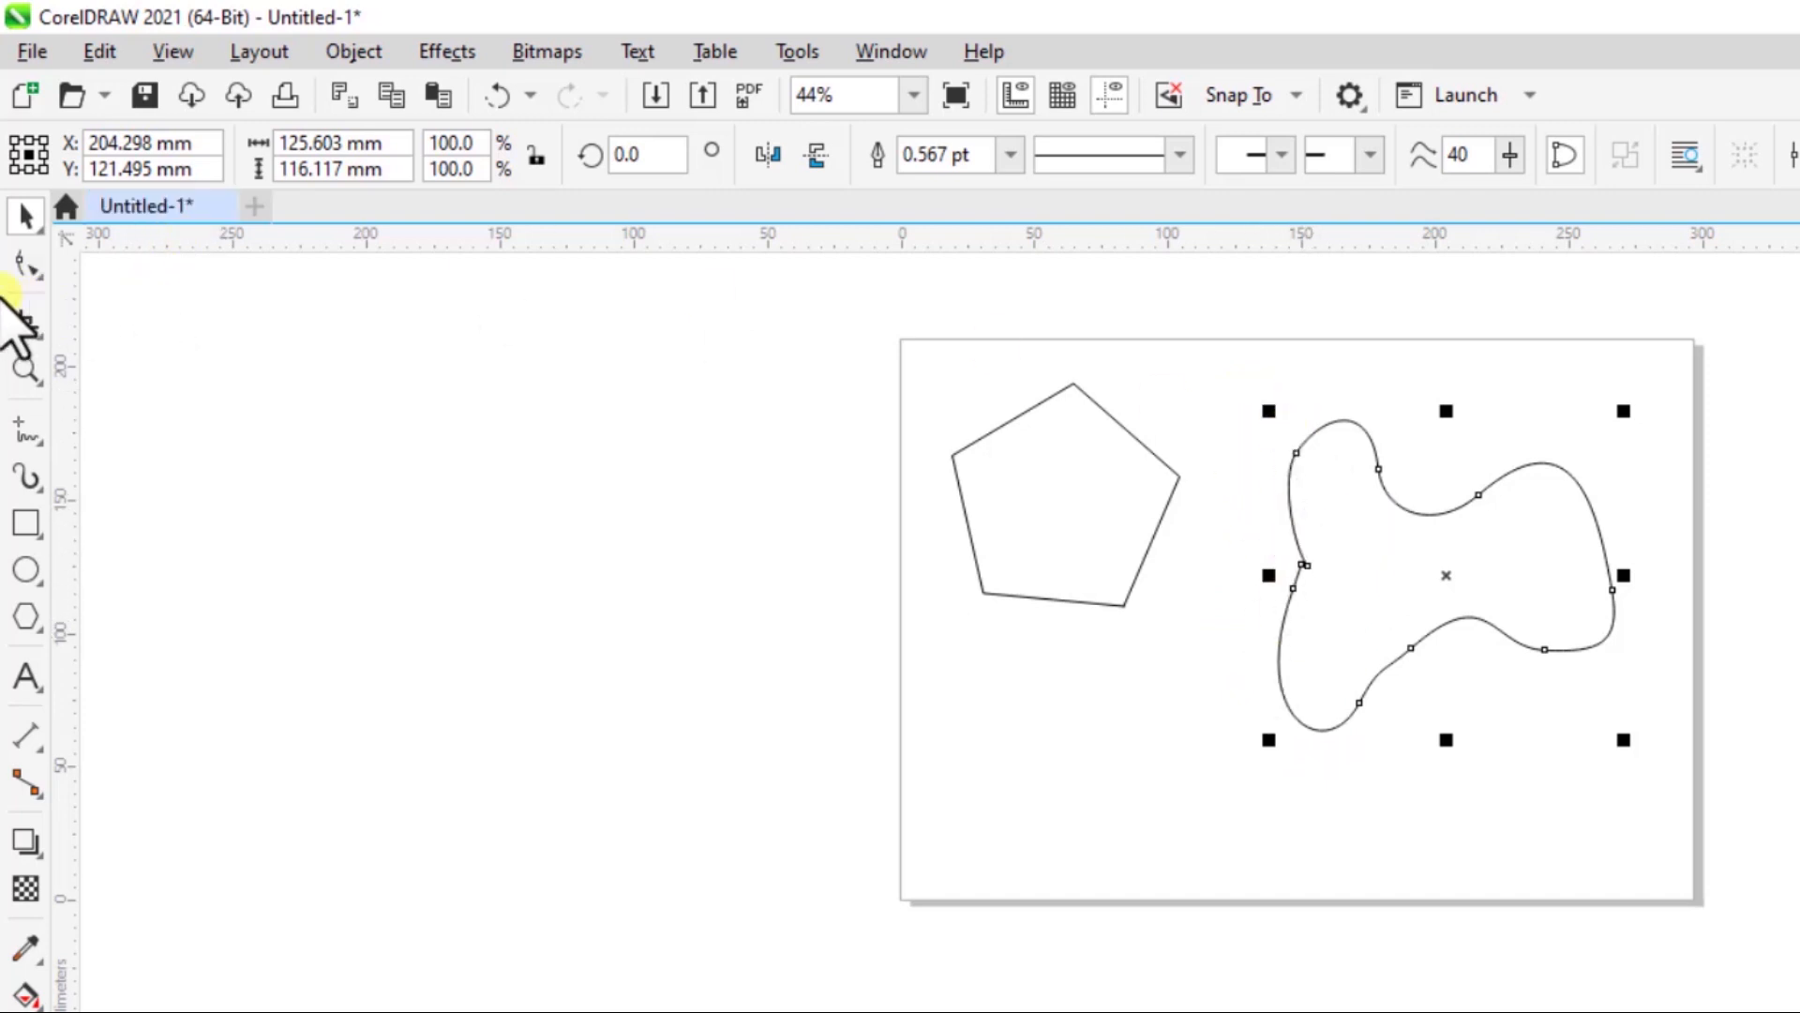
- With the Shape tool, delete six nodes from the freehand curve: four along its lower contour and two around the upper dip
{"action": "left_click", "coordinate": [25, 267]}
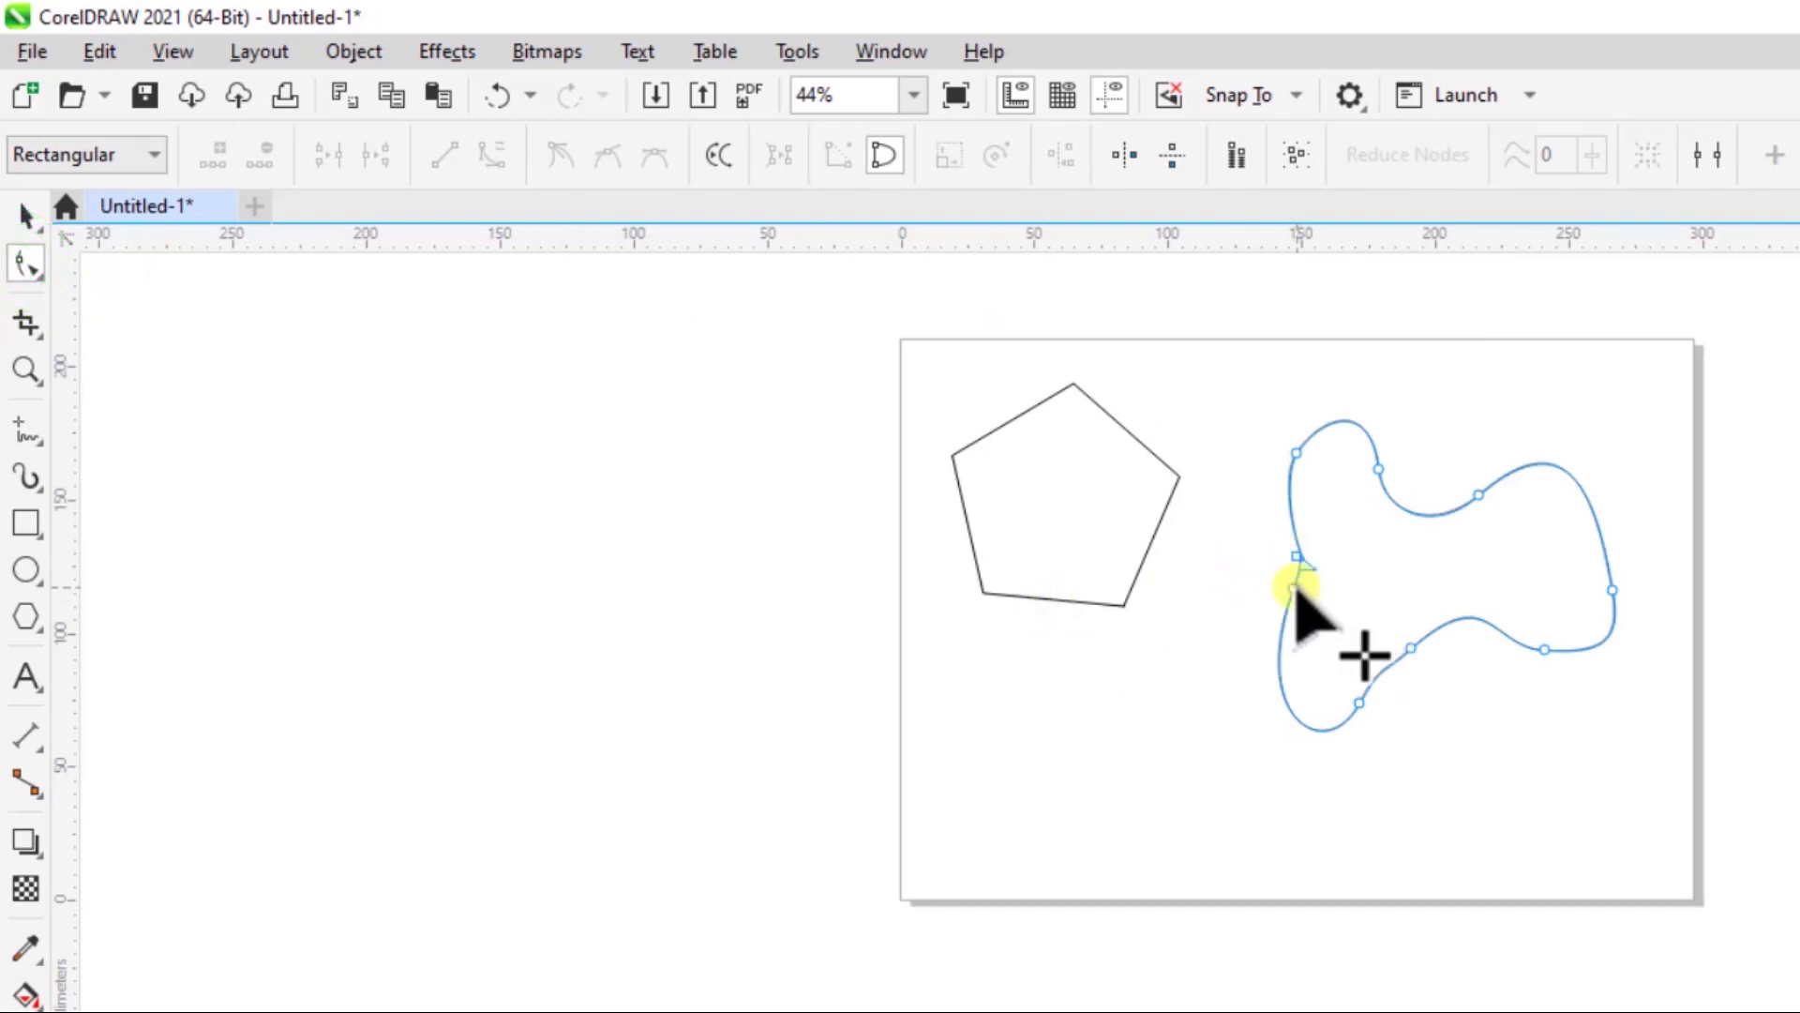
{"action": "mouse_move", "coordinate": [1292, 583]}
{"action": "left_mouse_down"}
{"action": "mouse_move", "coordinate": [1327, 739]}
{"action": "mouse_move", "coordinate": [1296, 409]}
{"action": "mouse_move", "coordinate": [1271, 608]}
{"action": "left_mouse_up"}
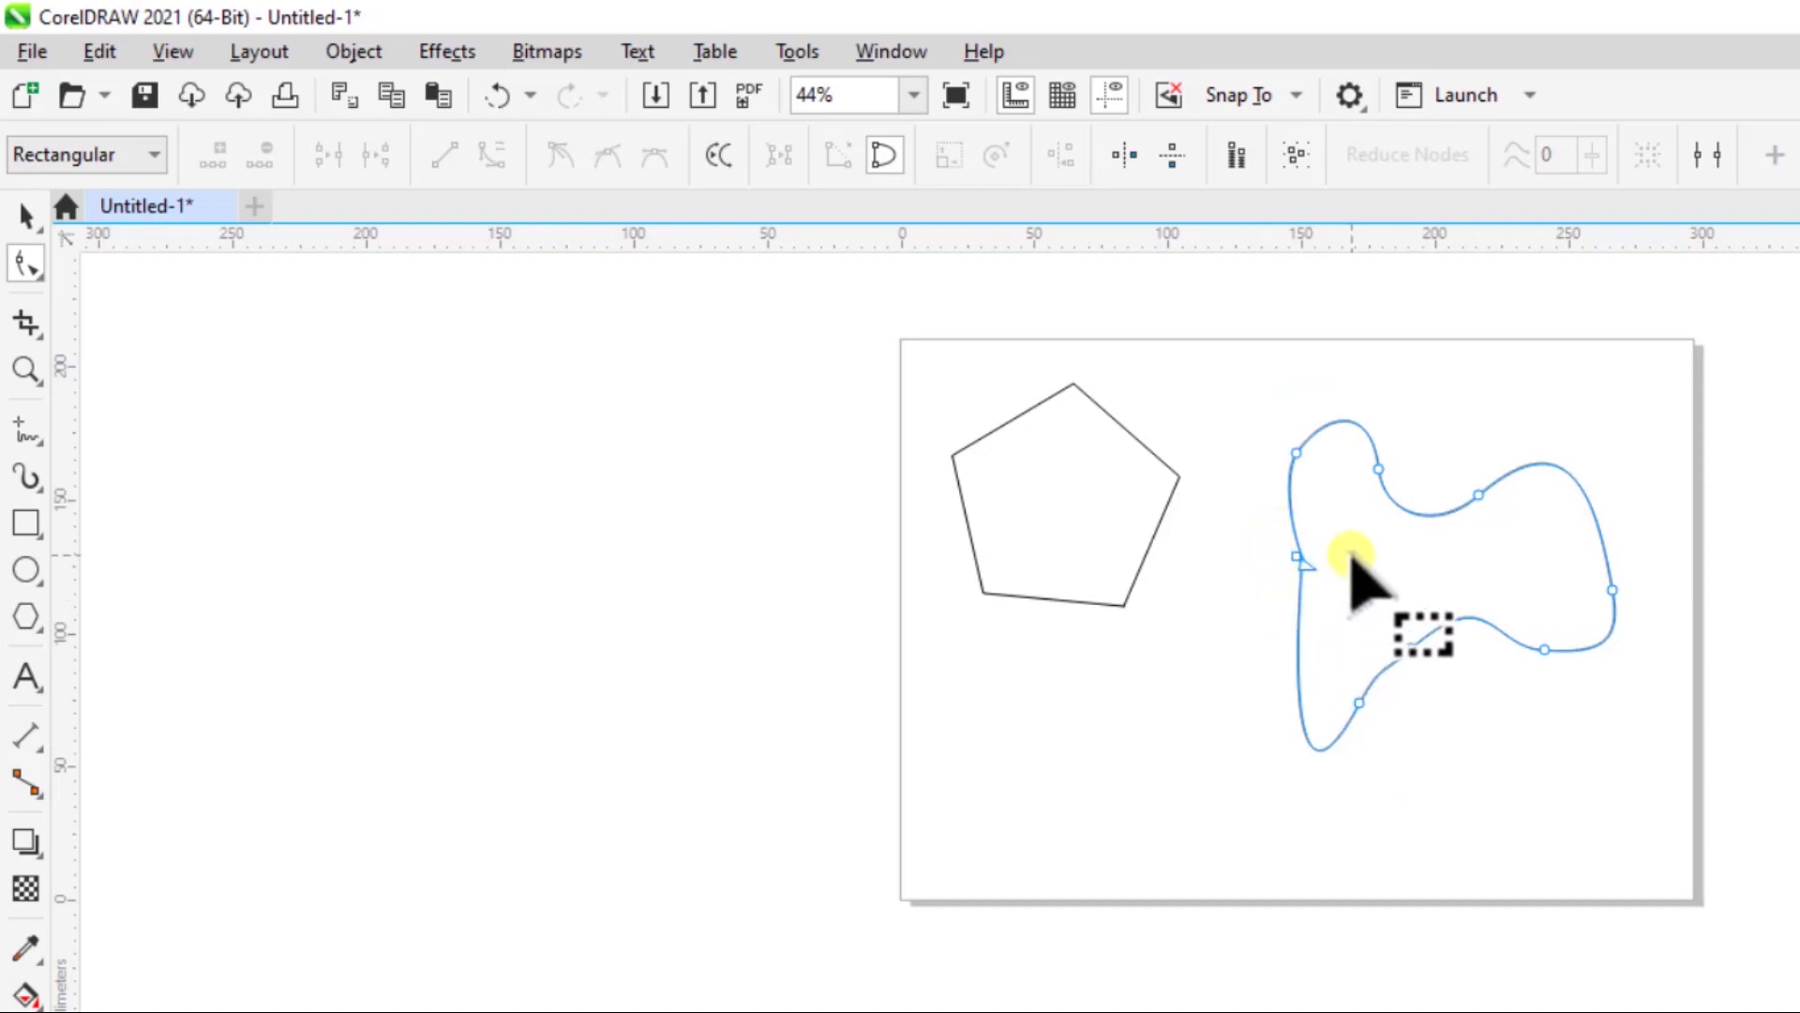
{"action": "left_click_drag", "start_coordinate": [1361, 703], "coordinate": [1423, 639]}
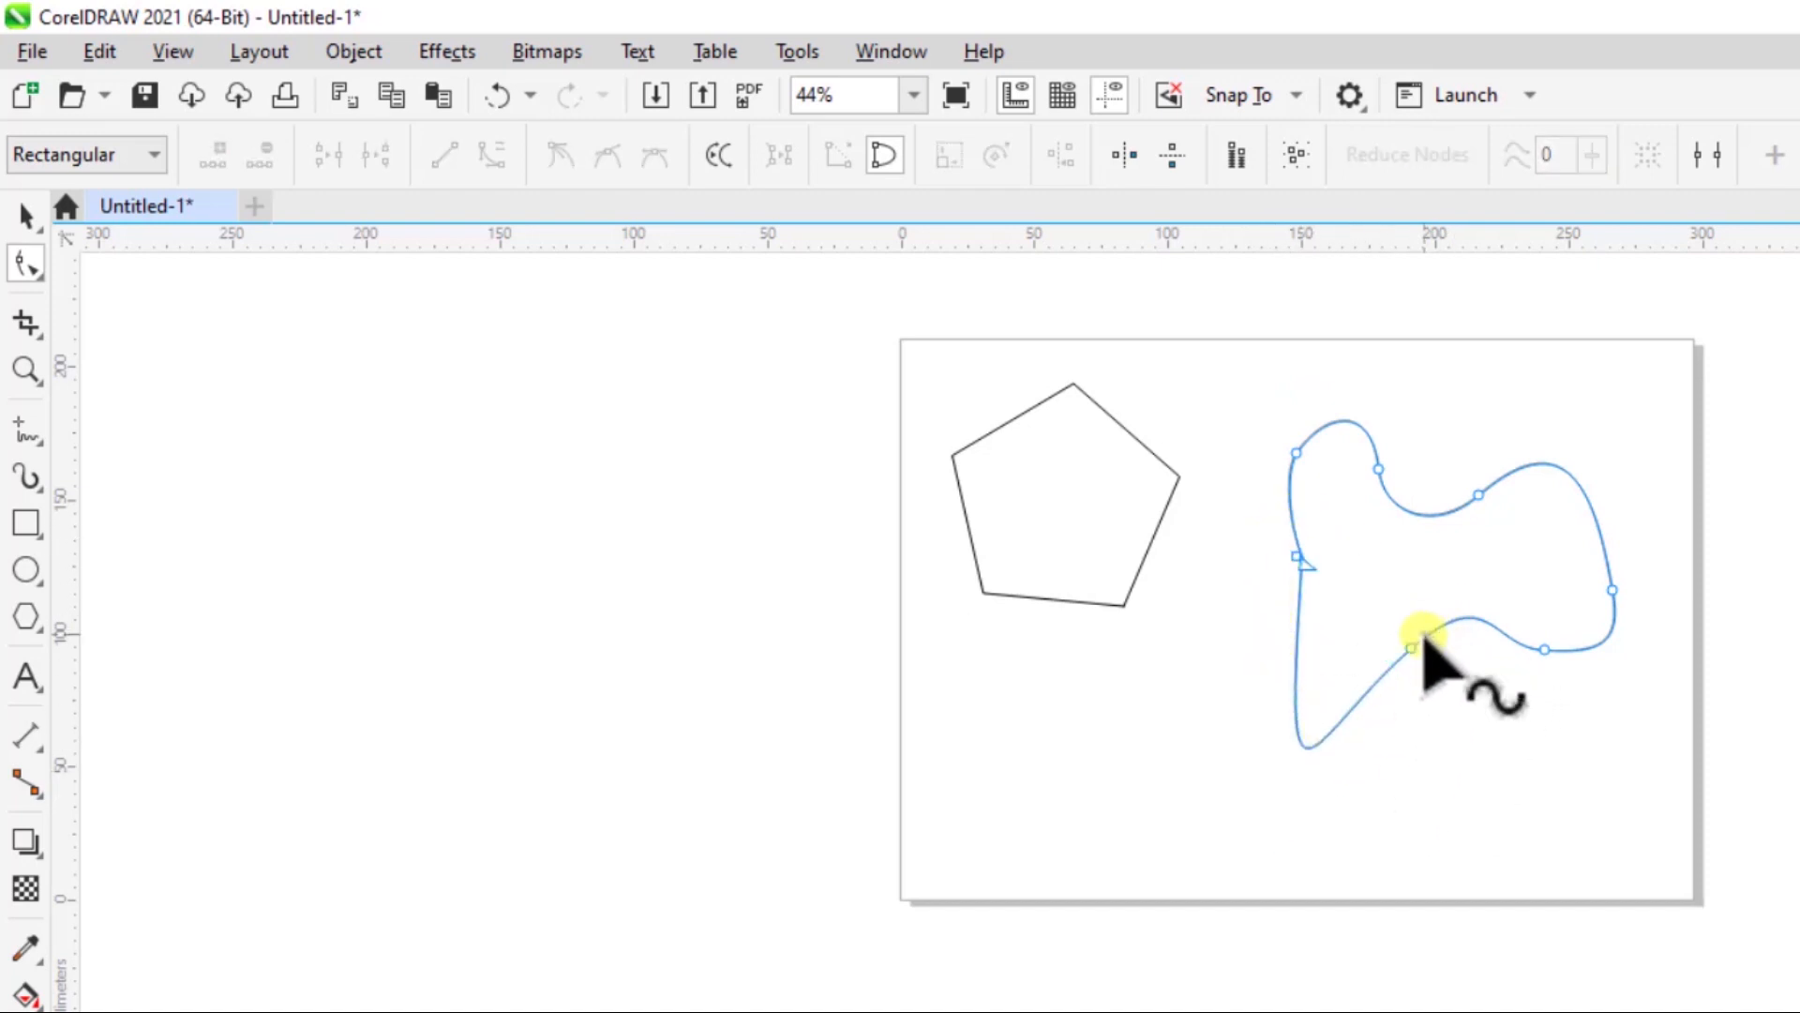
{"action": "double_click", "coordinate": [1413, 645]}
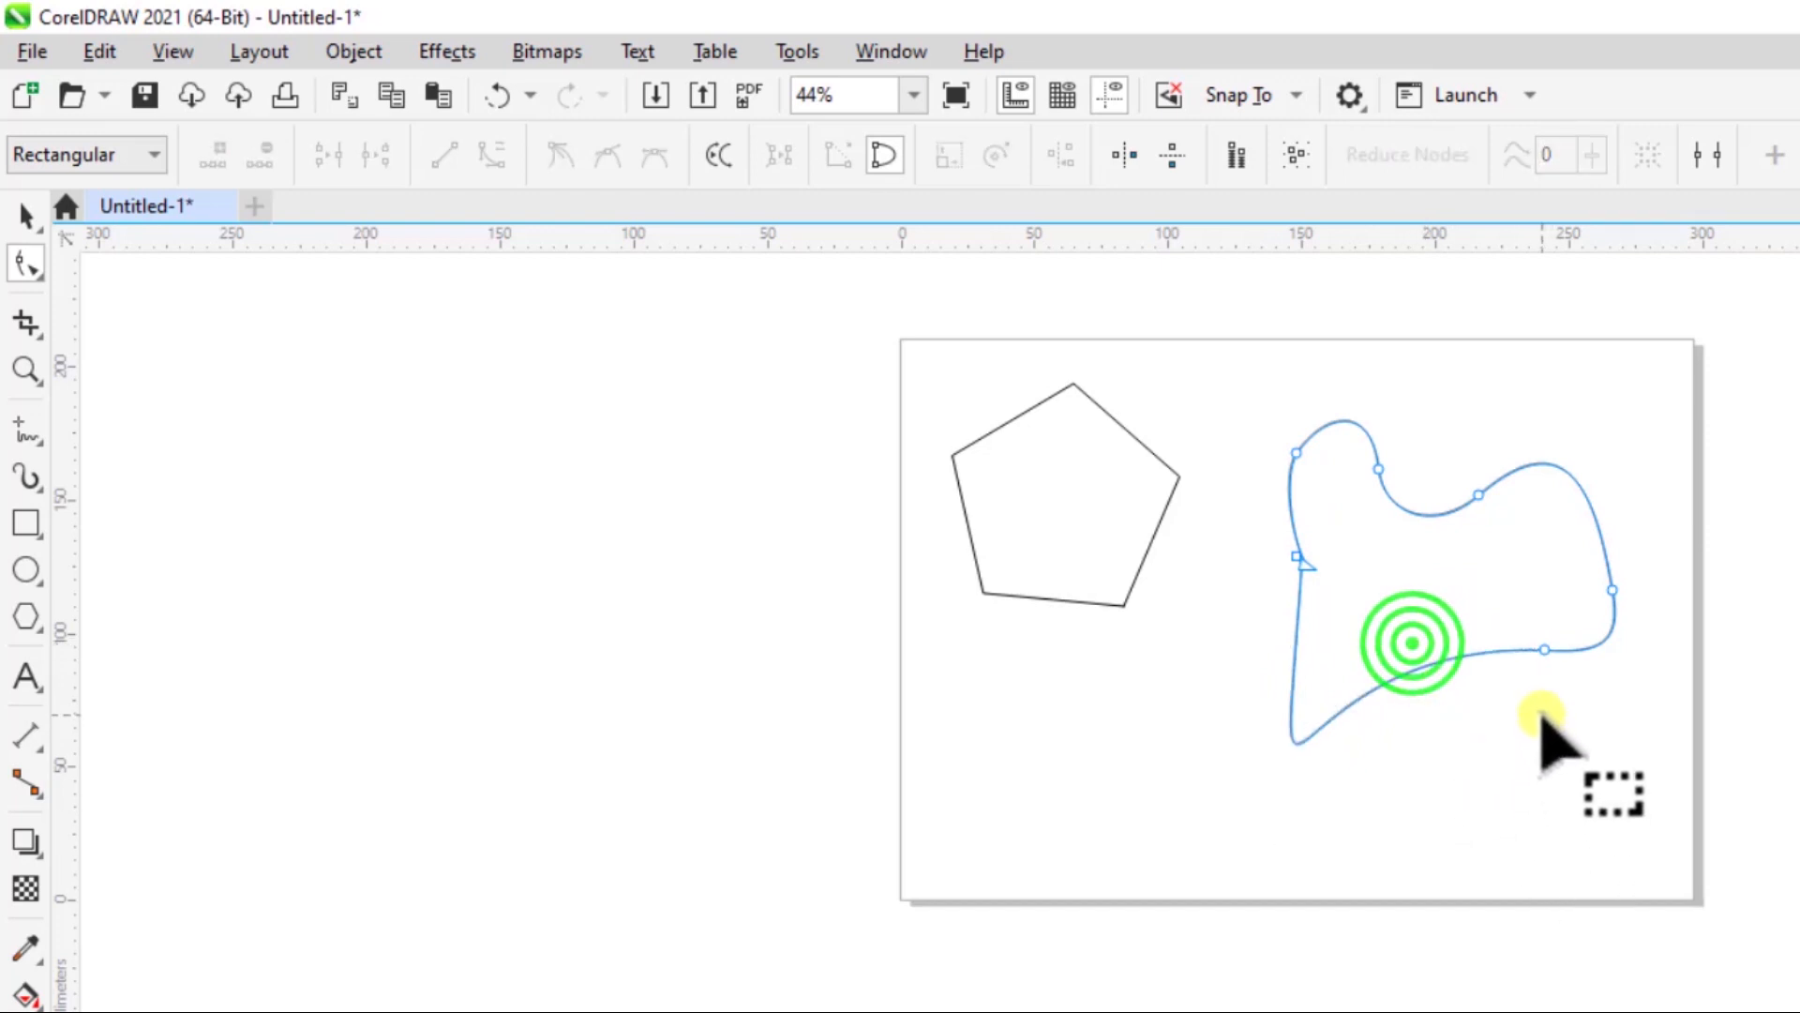
{"action": "double_click", "coordinate": [1545, 650]}
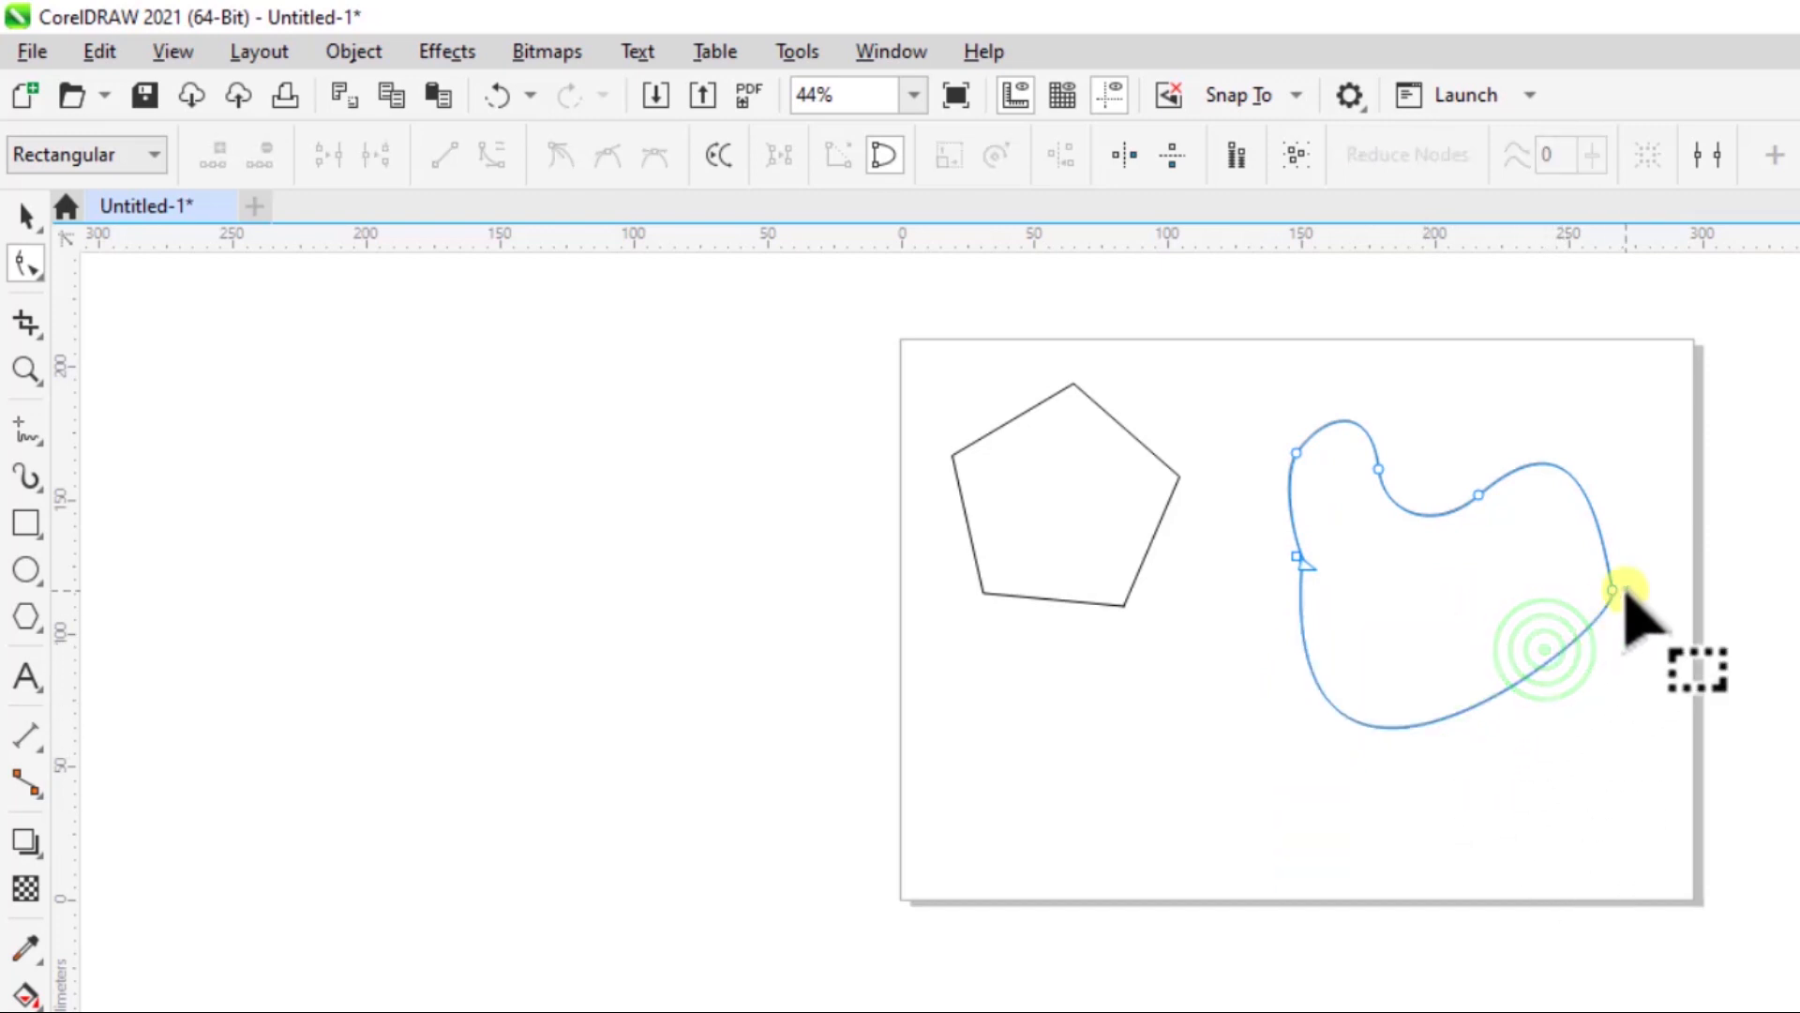
{"action": "double_click", "coordinate": [1476, 490]}
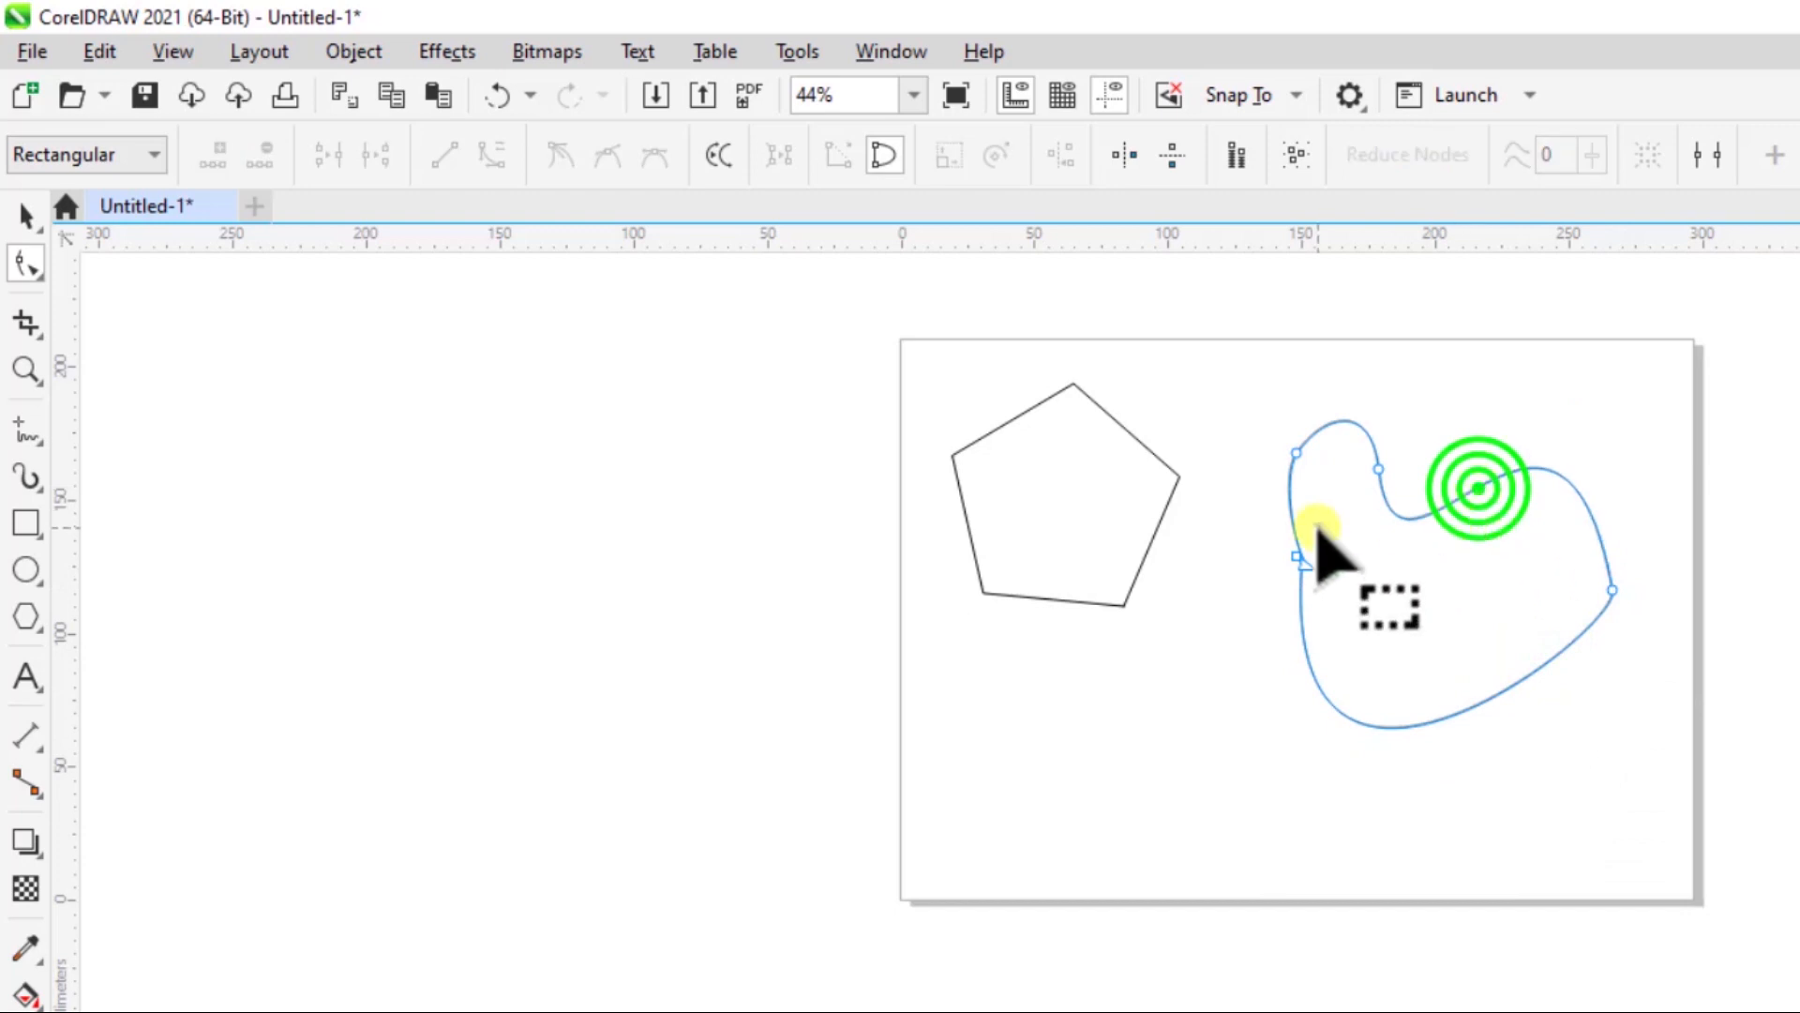
{"action": "double_click", "coordinate": [1377, 467]}
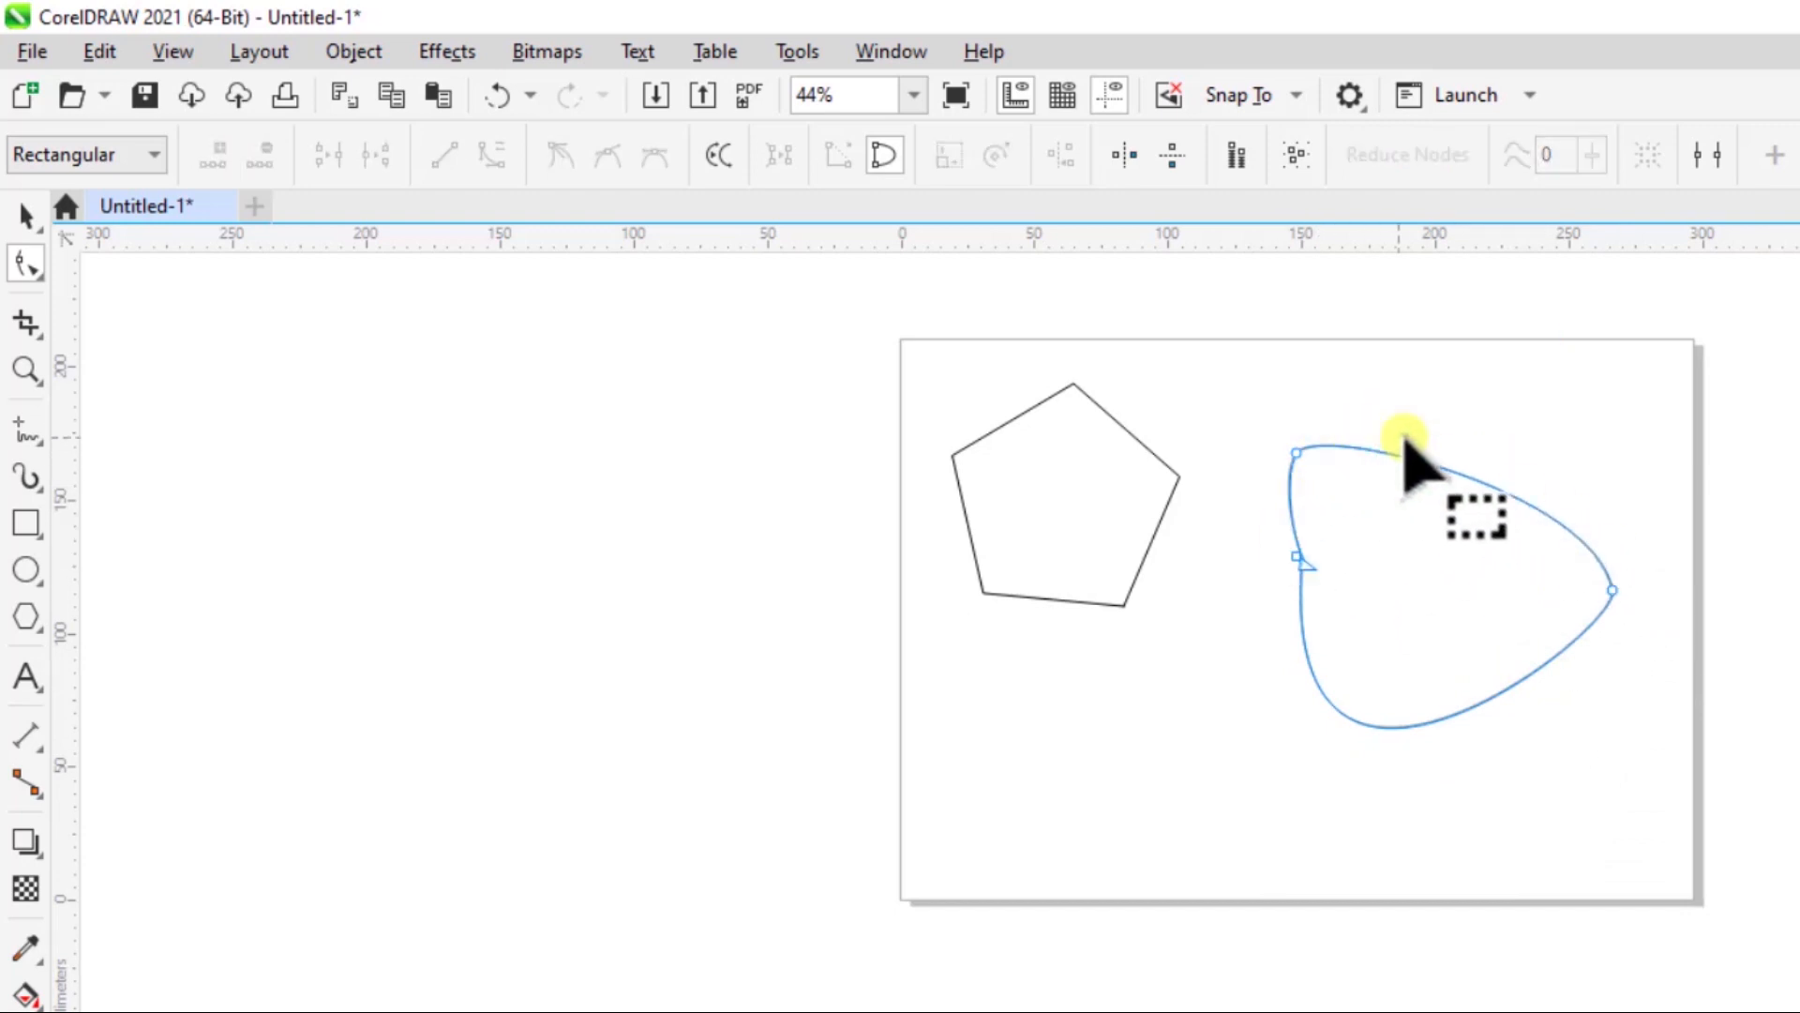
- Add nodes on the curve's lower edge, upper edge and lower-right corner, and pull each node's handle outward to bend the outline
{"action": "double_click", "coordinate": [1432, 723]}
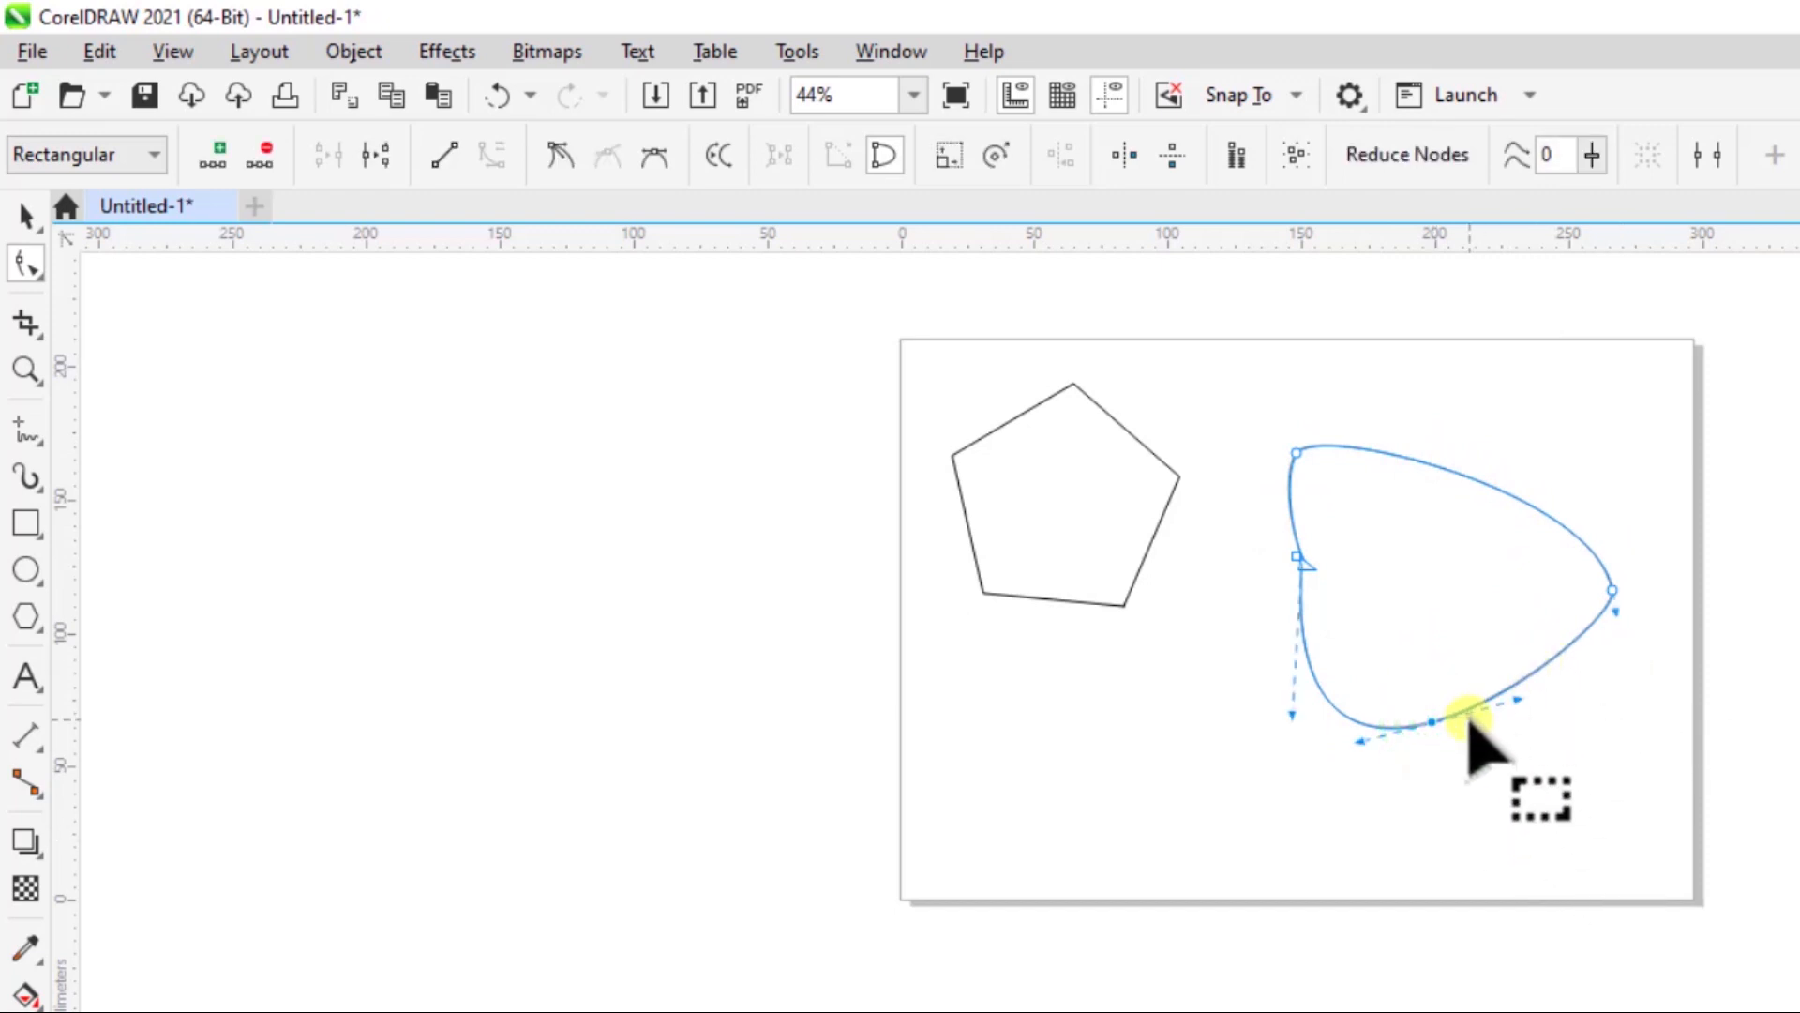
{"action": "left_click_drag", "start_coordinate": [1520, 699], "coordinate": [1658, 875]}
{"action": "double_click", "coordinate": [1489, 483]}
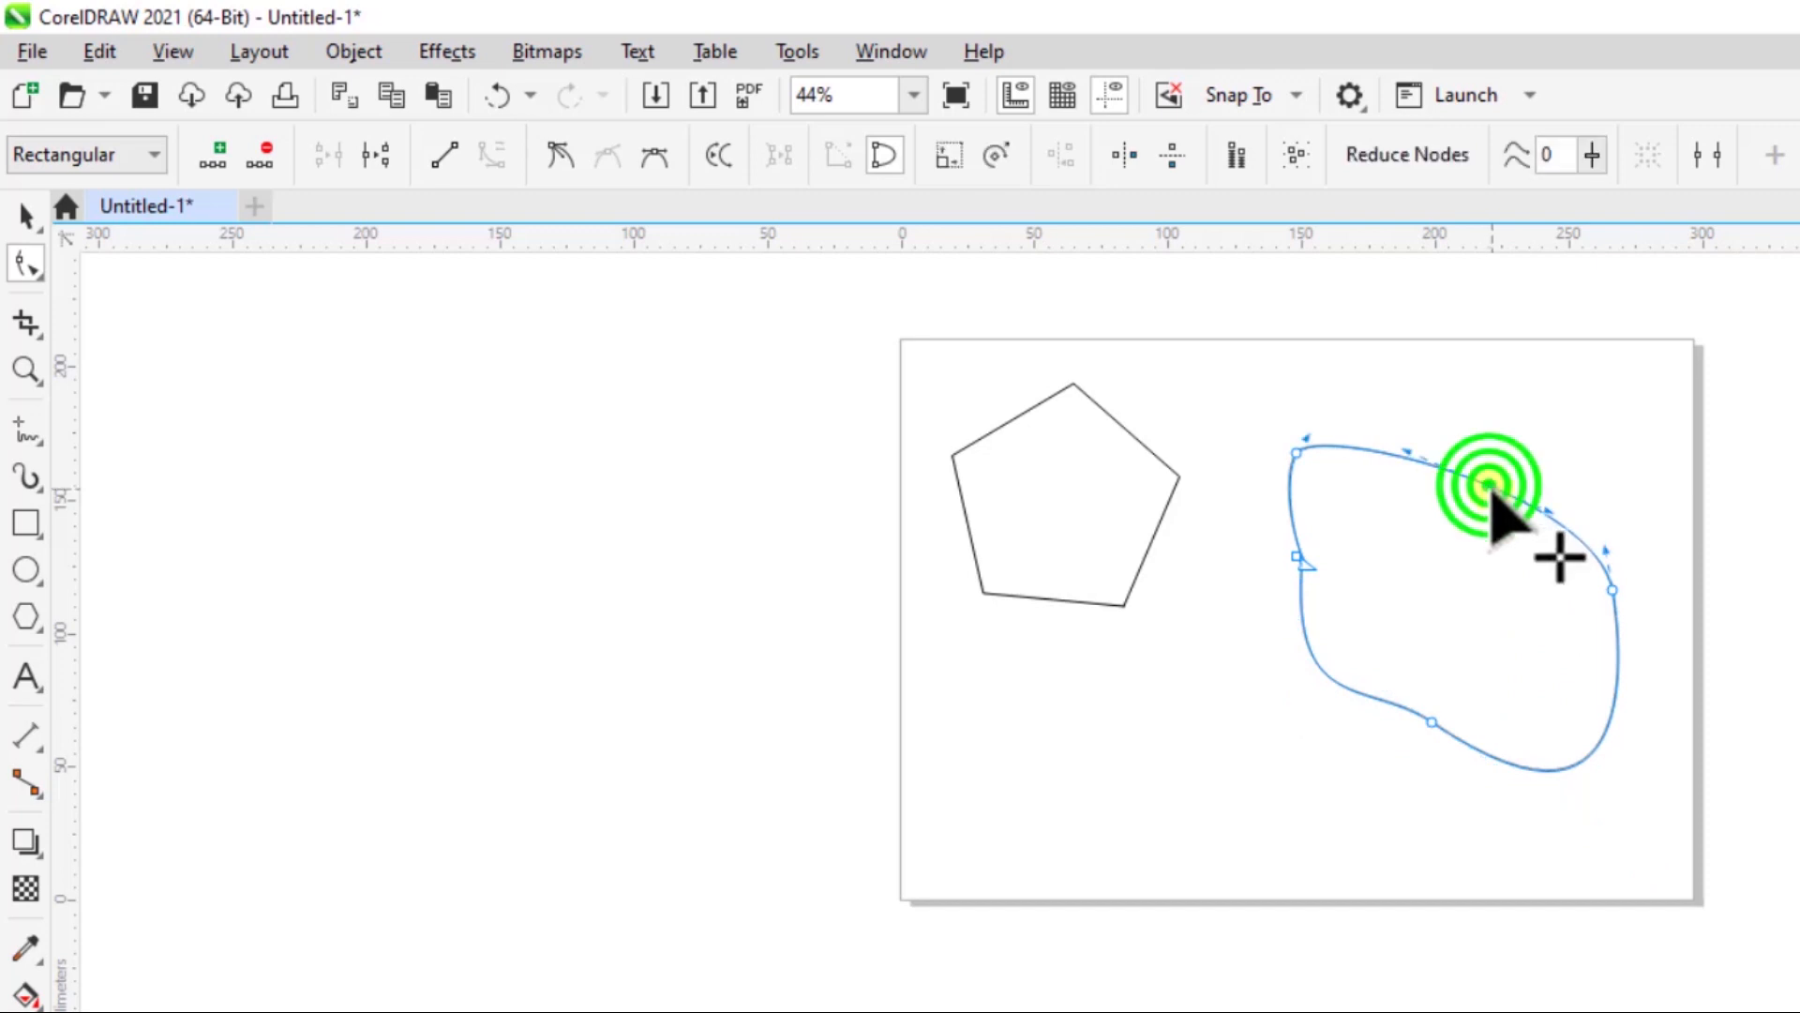
{"action": "left_click_drag", "start_coordinate": [1537, 499], "coordinate": [1648, 392]}
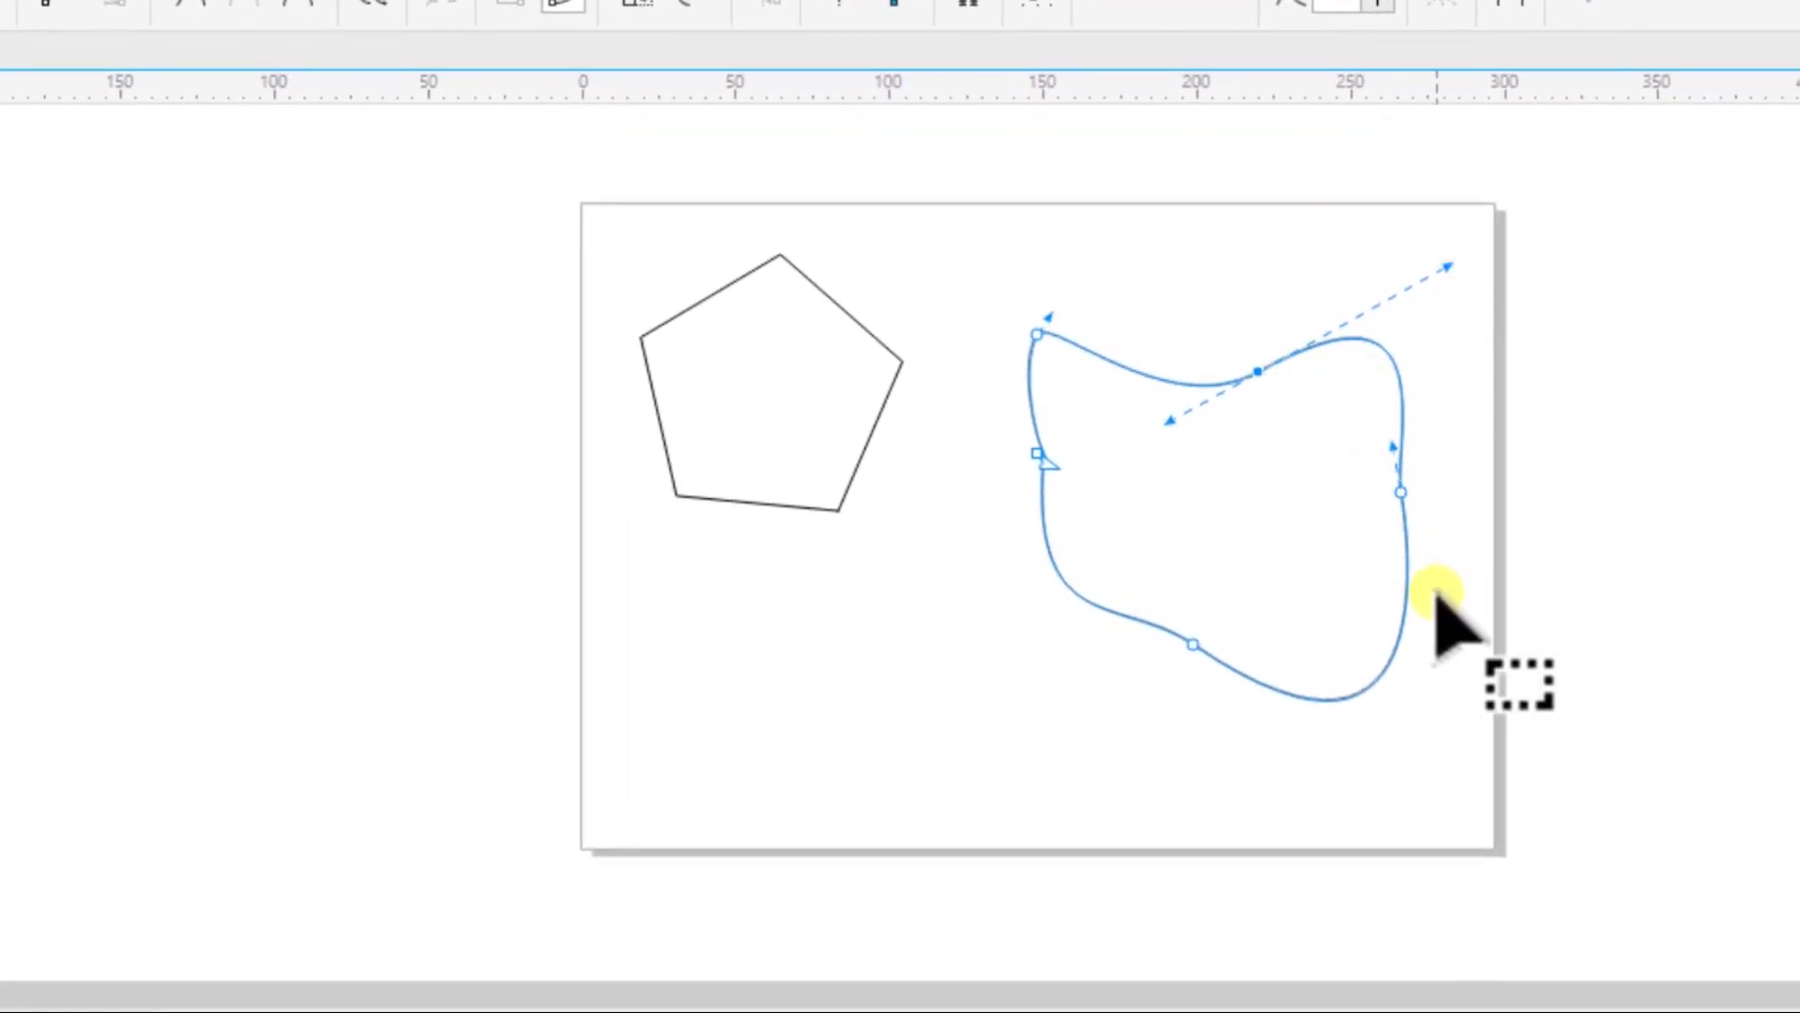
{"action": "double_click", "coordinate": [1375, 683]}
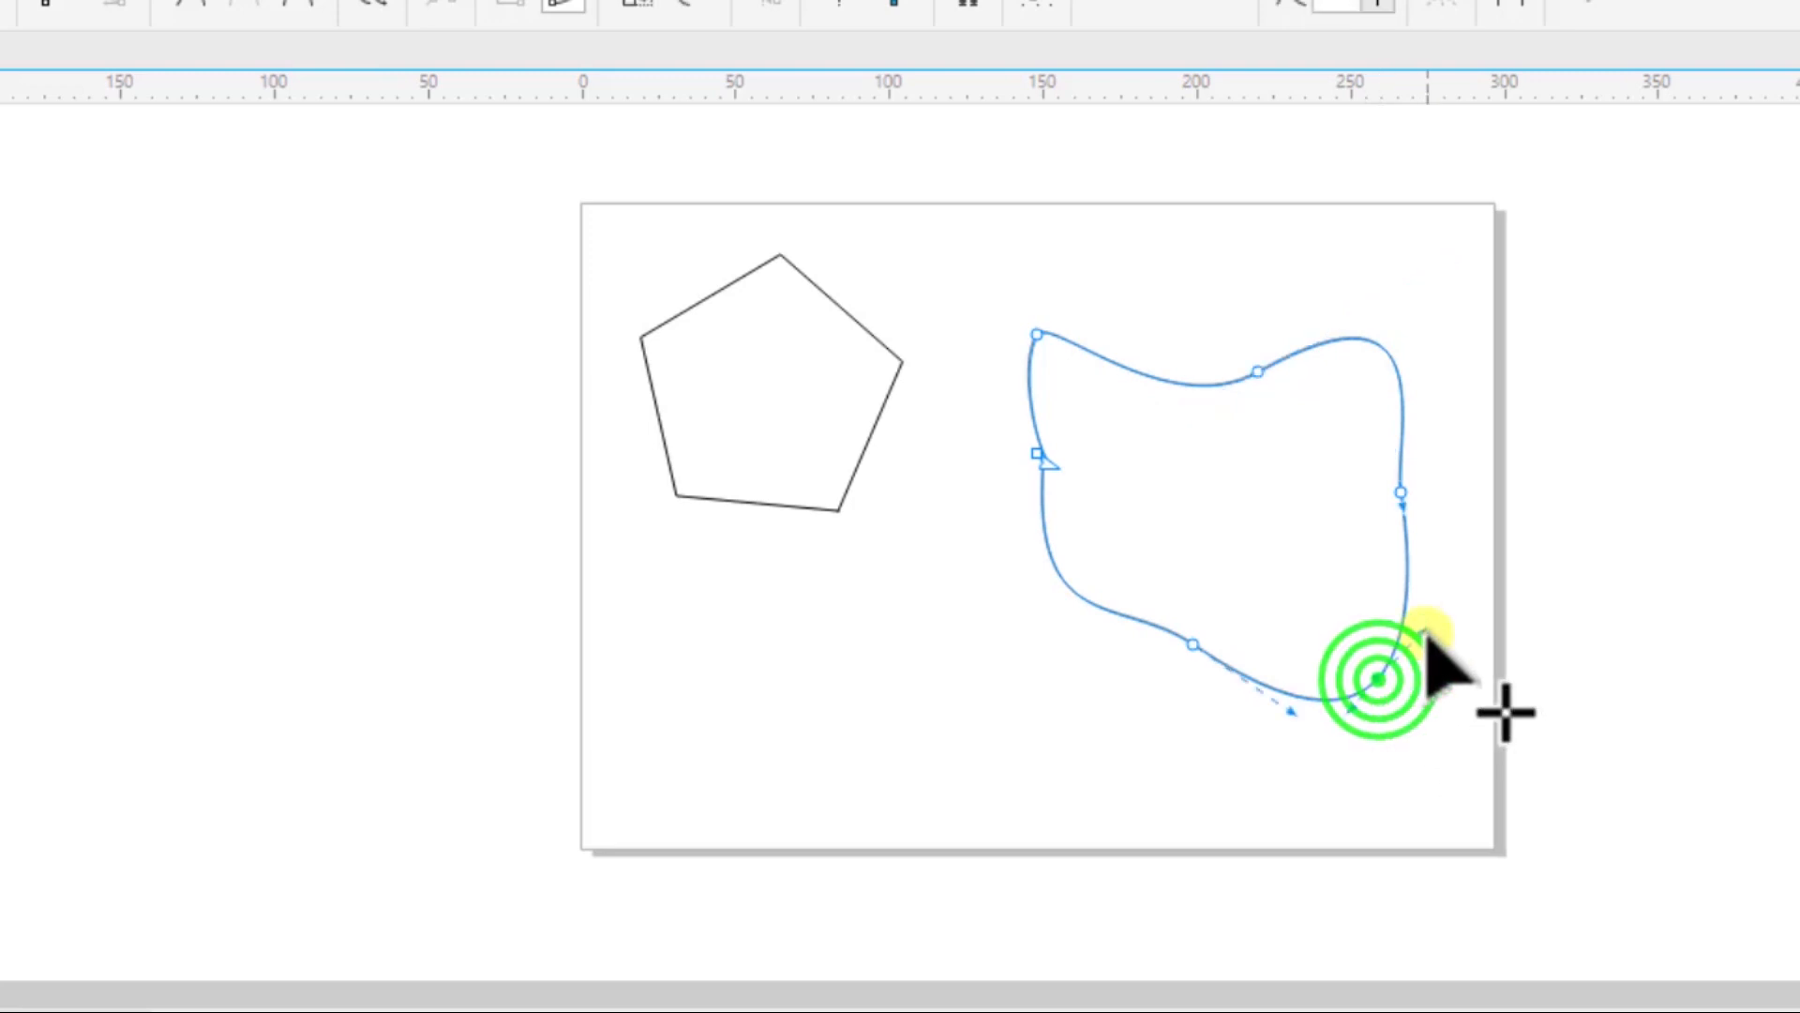
{"action": "left_click_drag", "start_coordinate": [1424, 624], "coordinate": [1510, 783]}
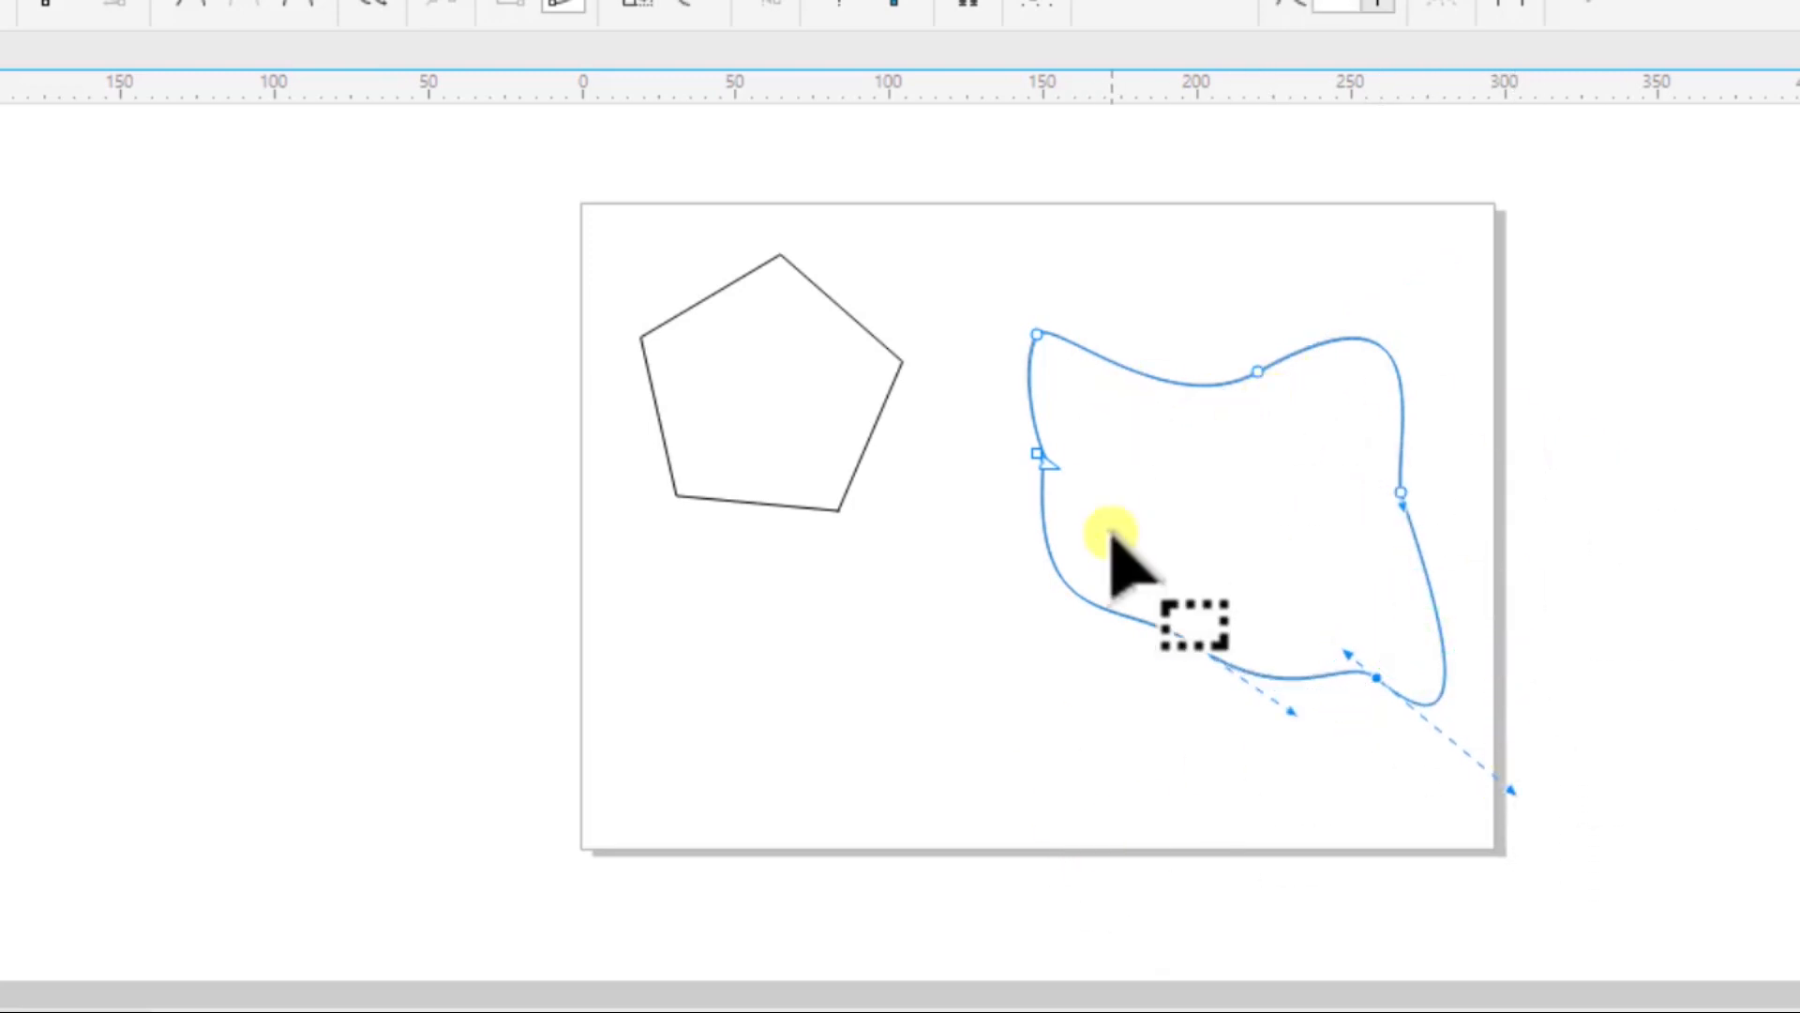
- Delete the node in the middle of the freehand curve's left side
{"action": "left_click", "coordinate": [1035, 454]}
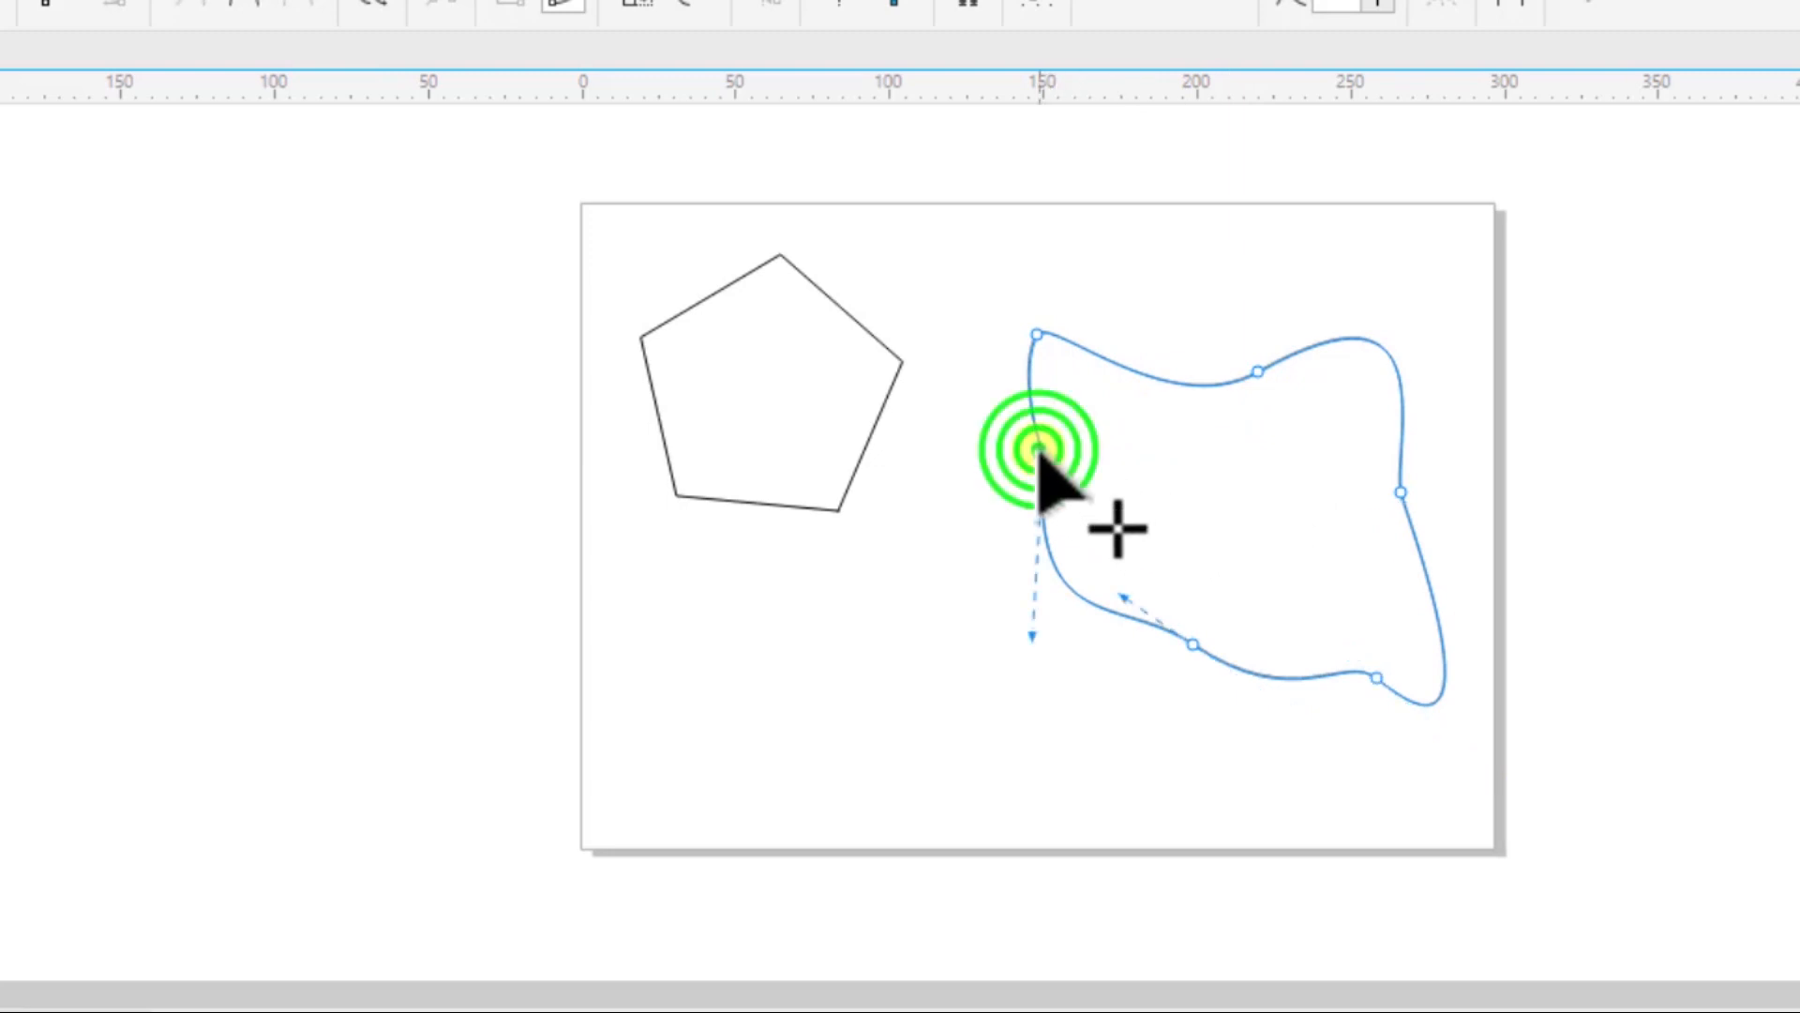
{"action": "right_click", "coordinate": [1036, 454]}
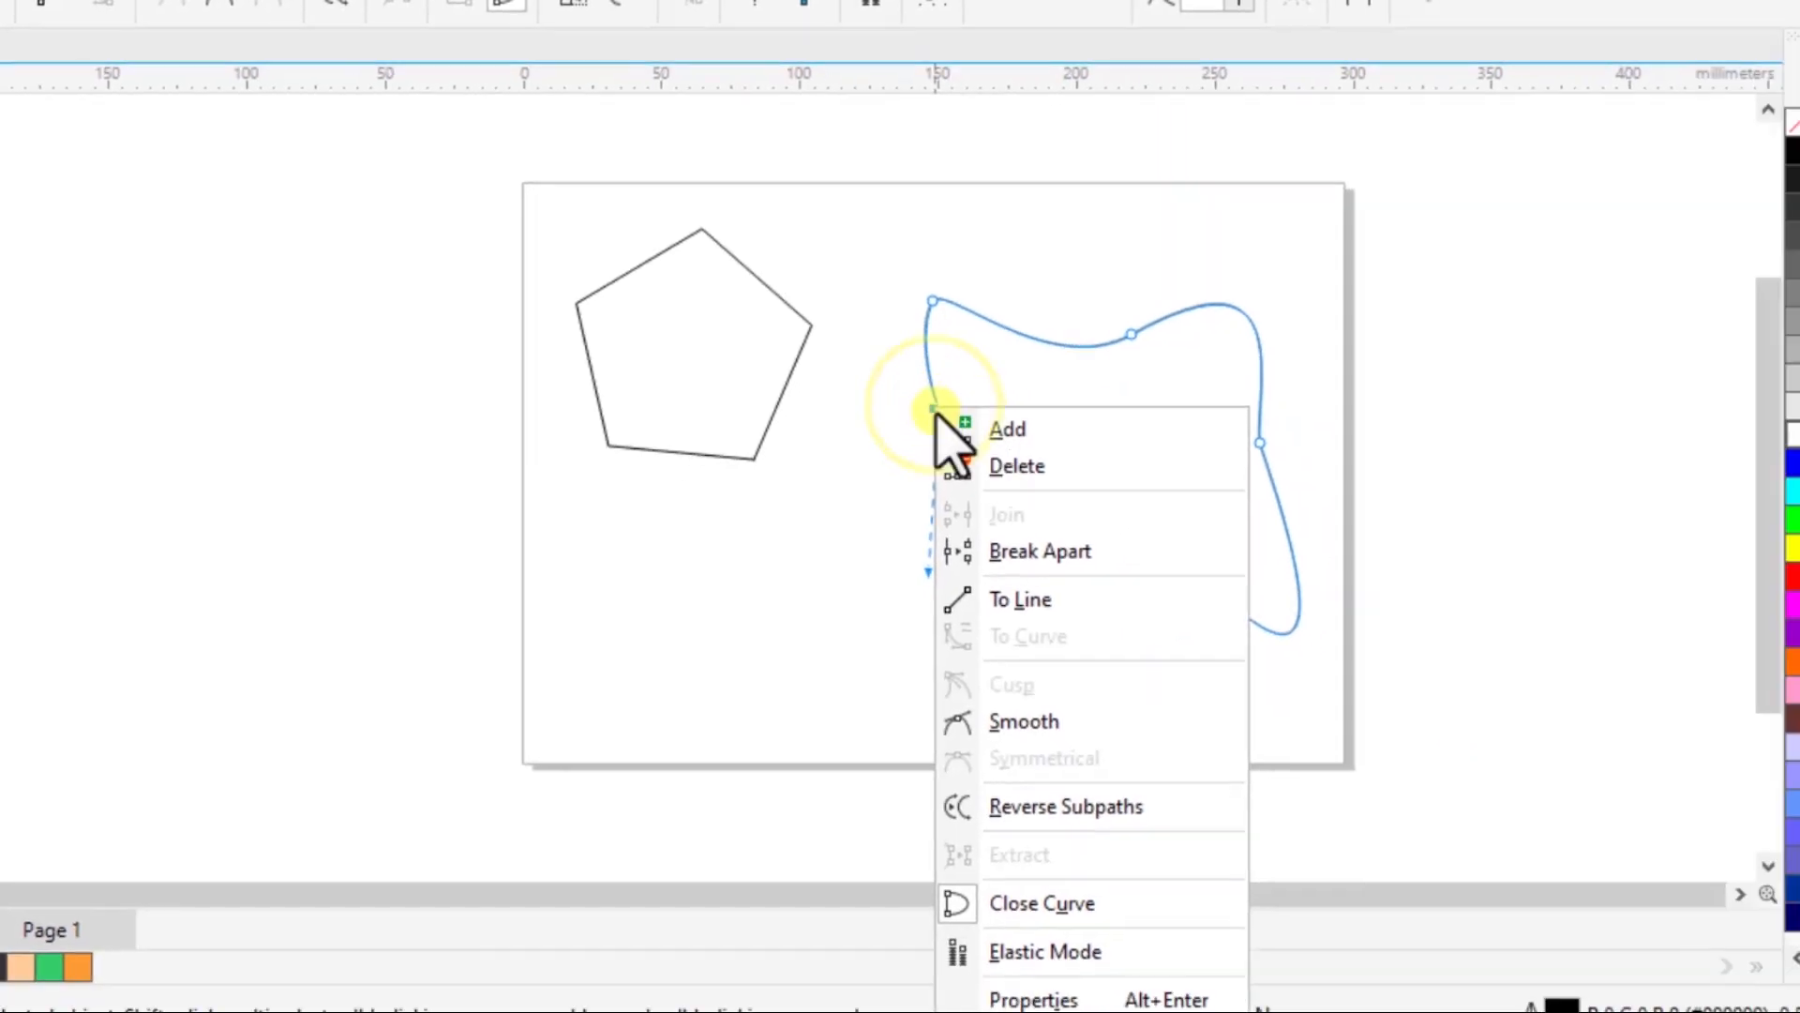
{"action": "left_click", "coordinate": [990, 462]}
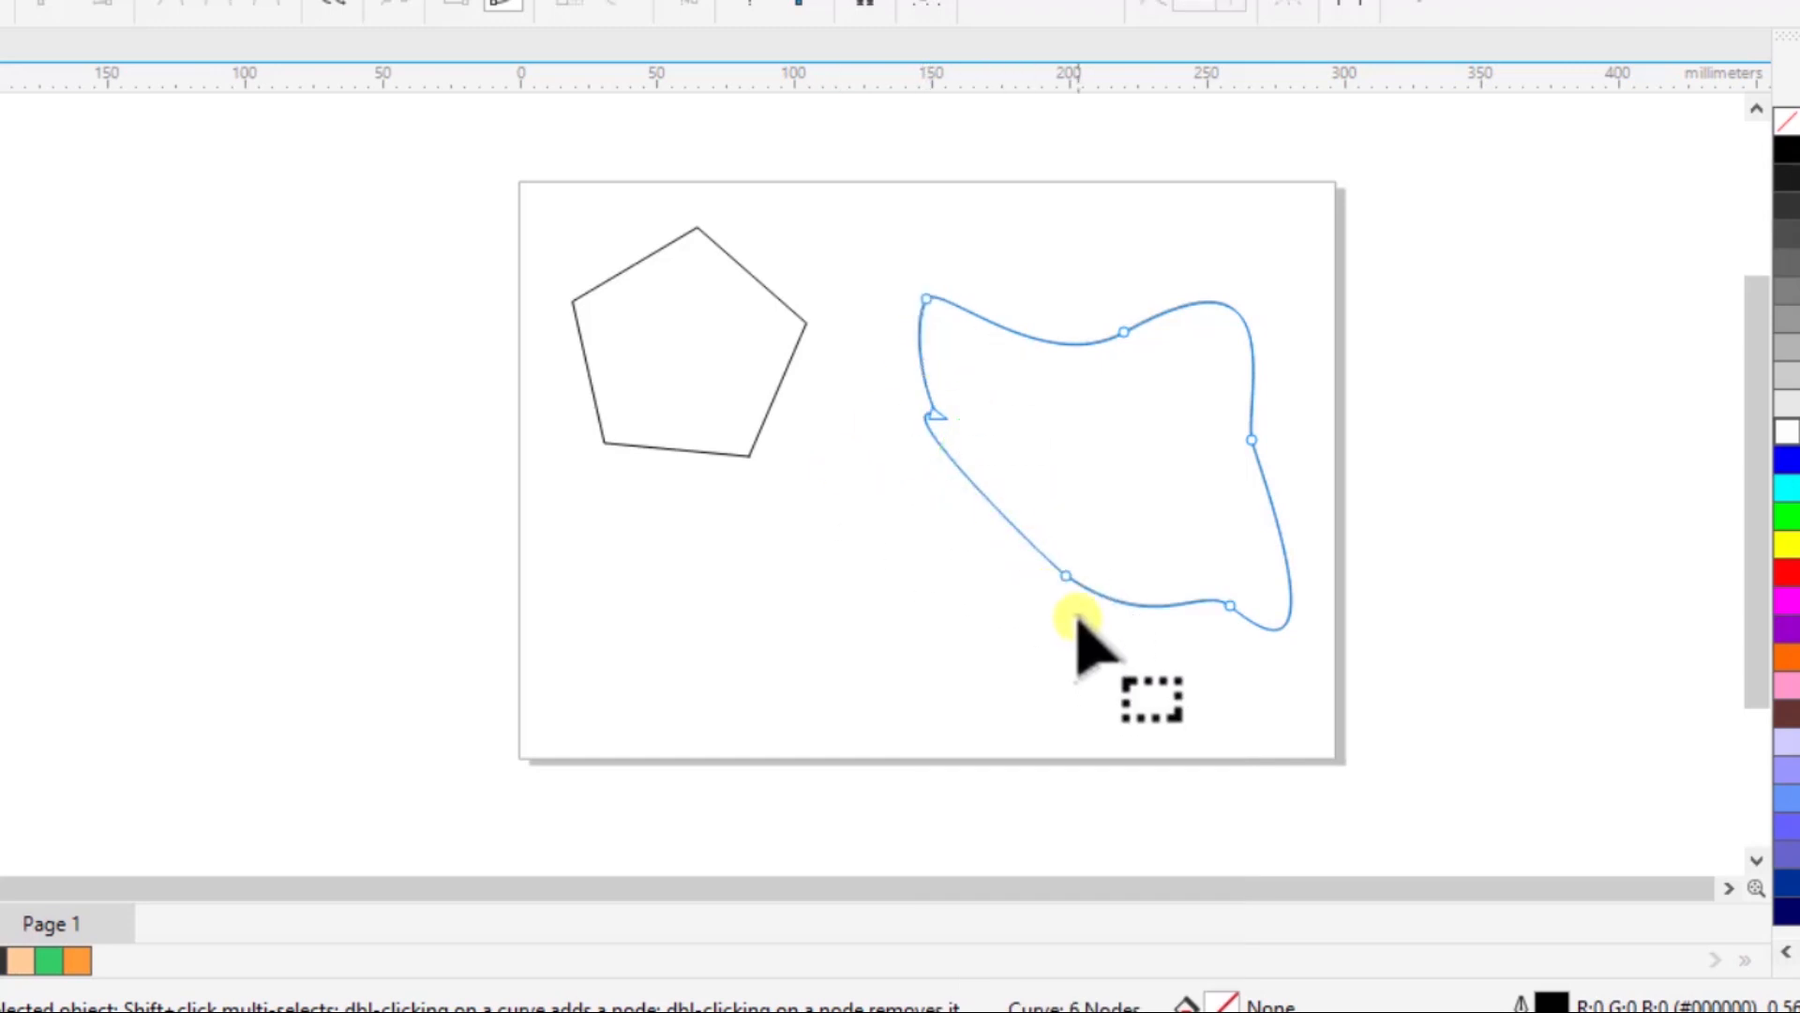
- Add a node on the curve's lower-left segment and pull its handle down to bend that side inward
{"action": "right_click", "coordinate": [985, 502]}
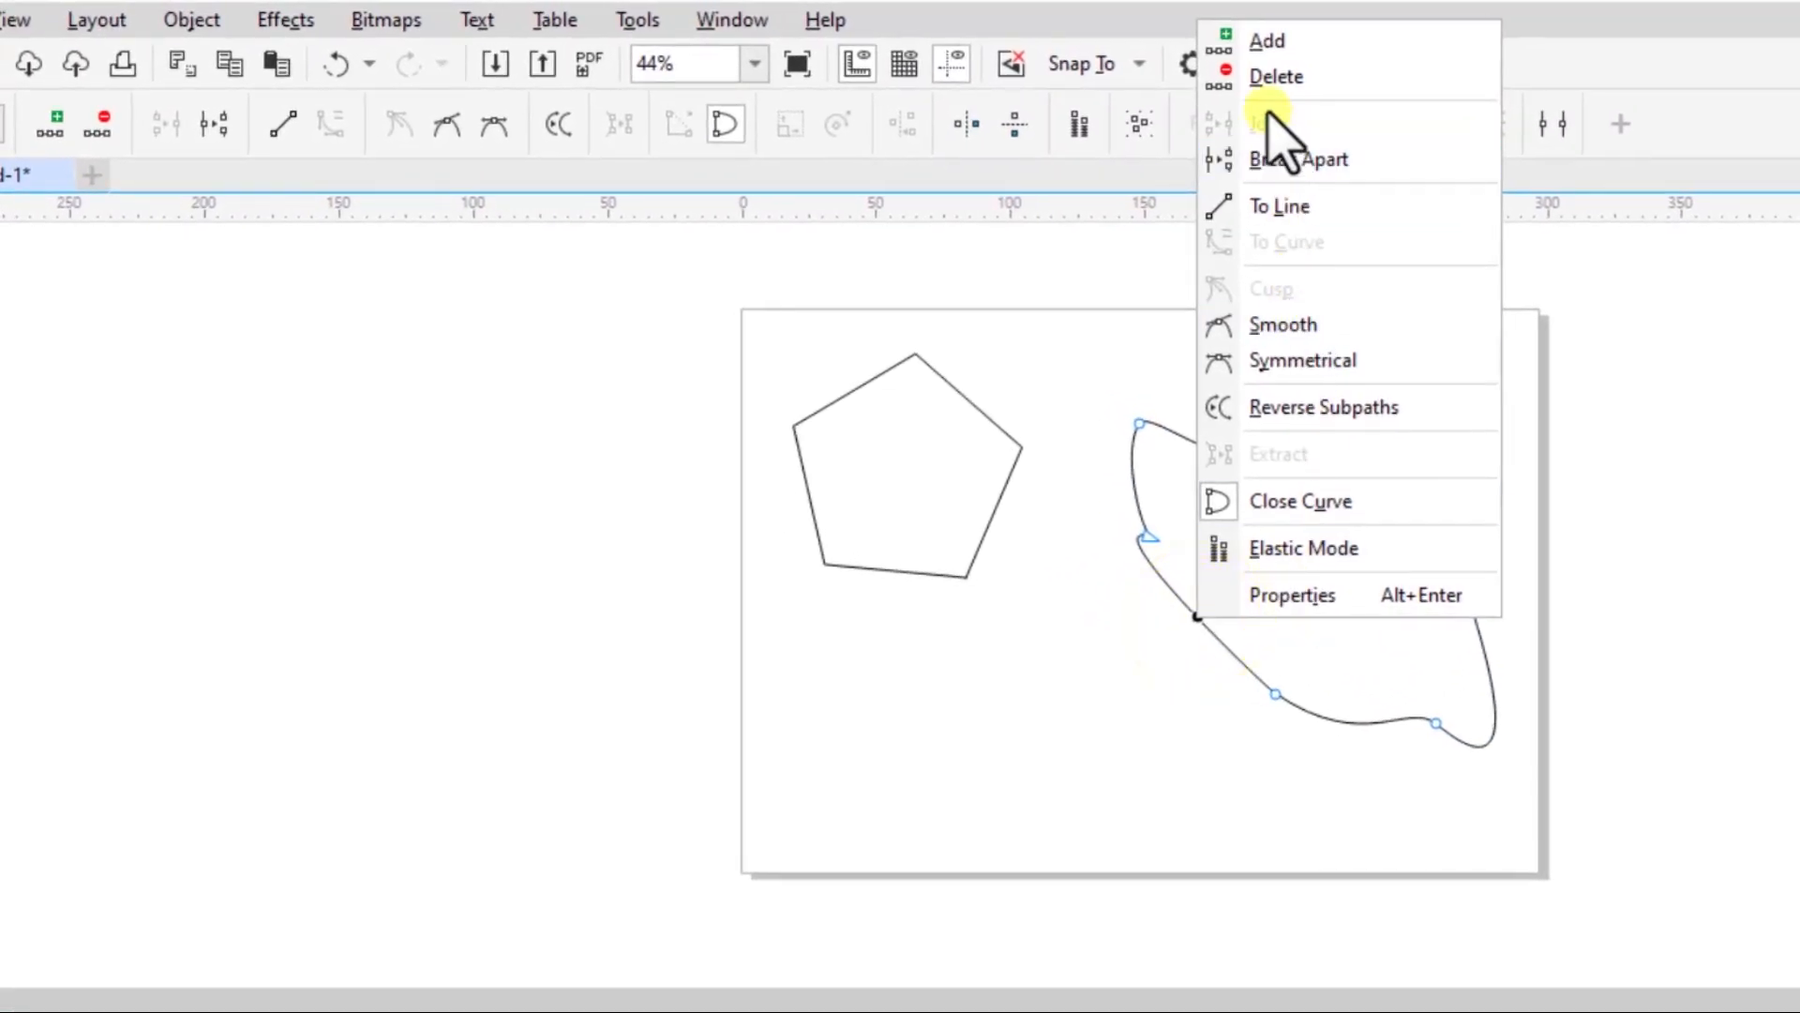
{"action": "left_click", "coordinate": [1261, 42]}
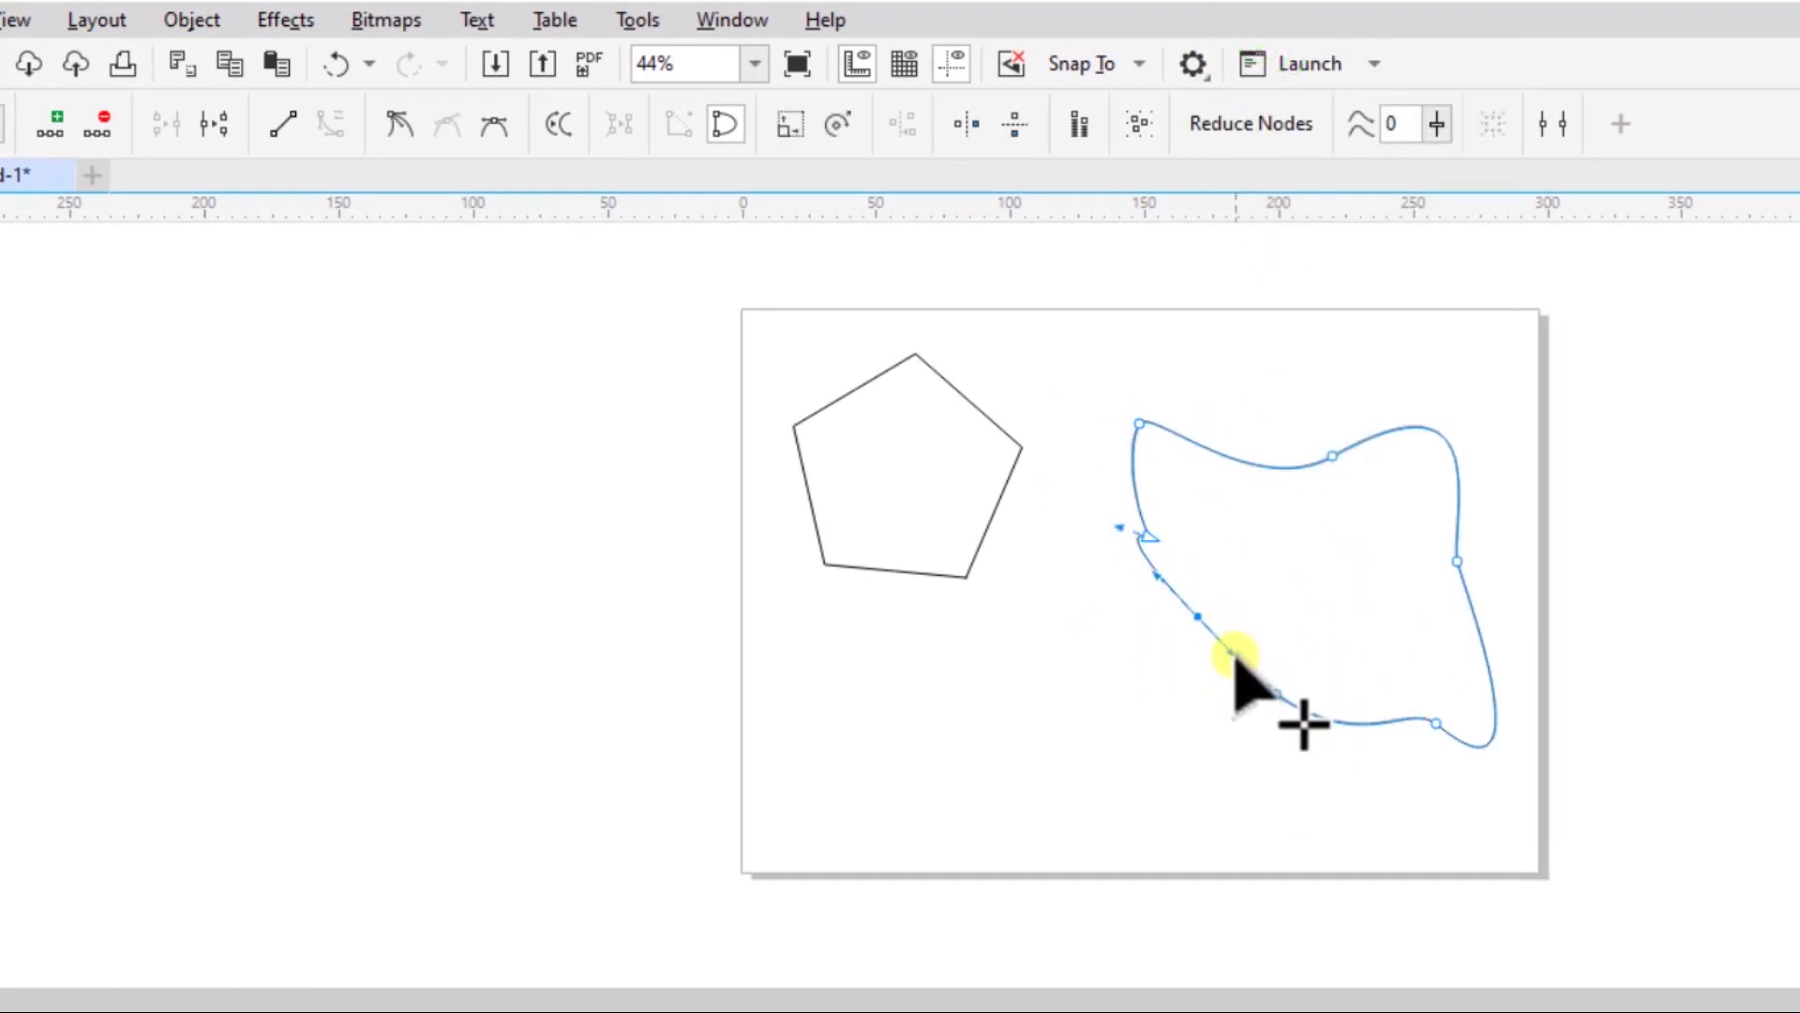
{"action": "left_click_drag", "start_coordinate": [1232, 657], "coordinate": [1169, 748]}
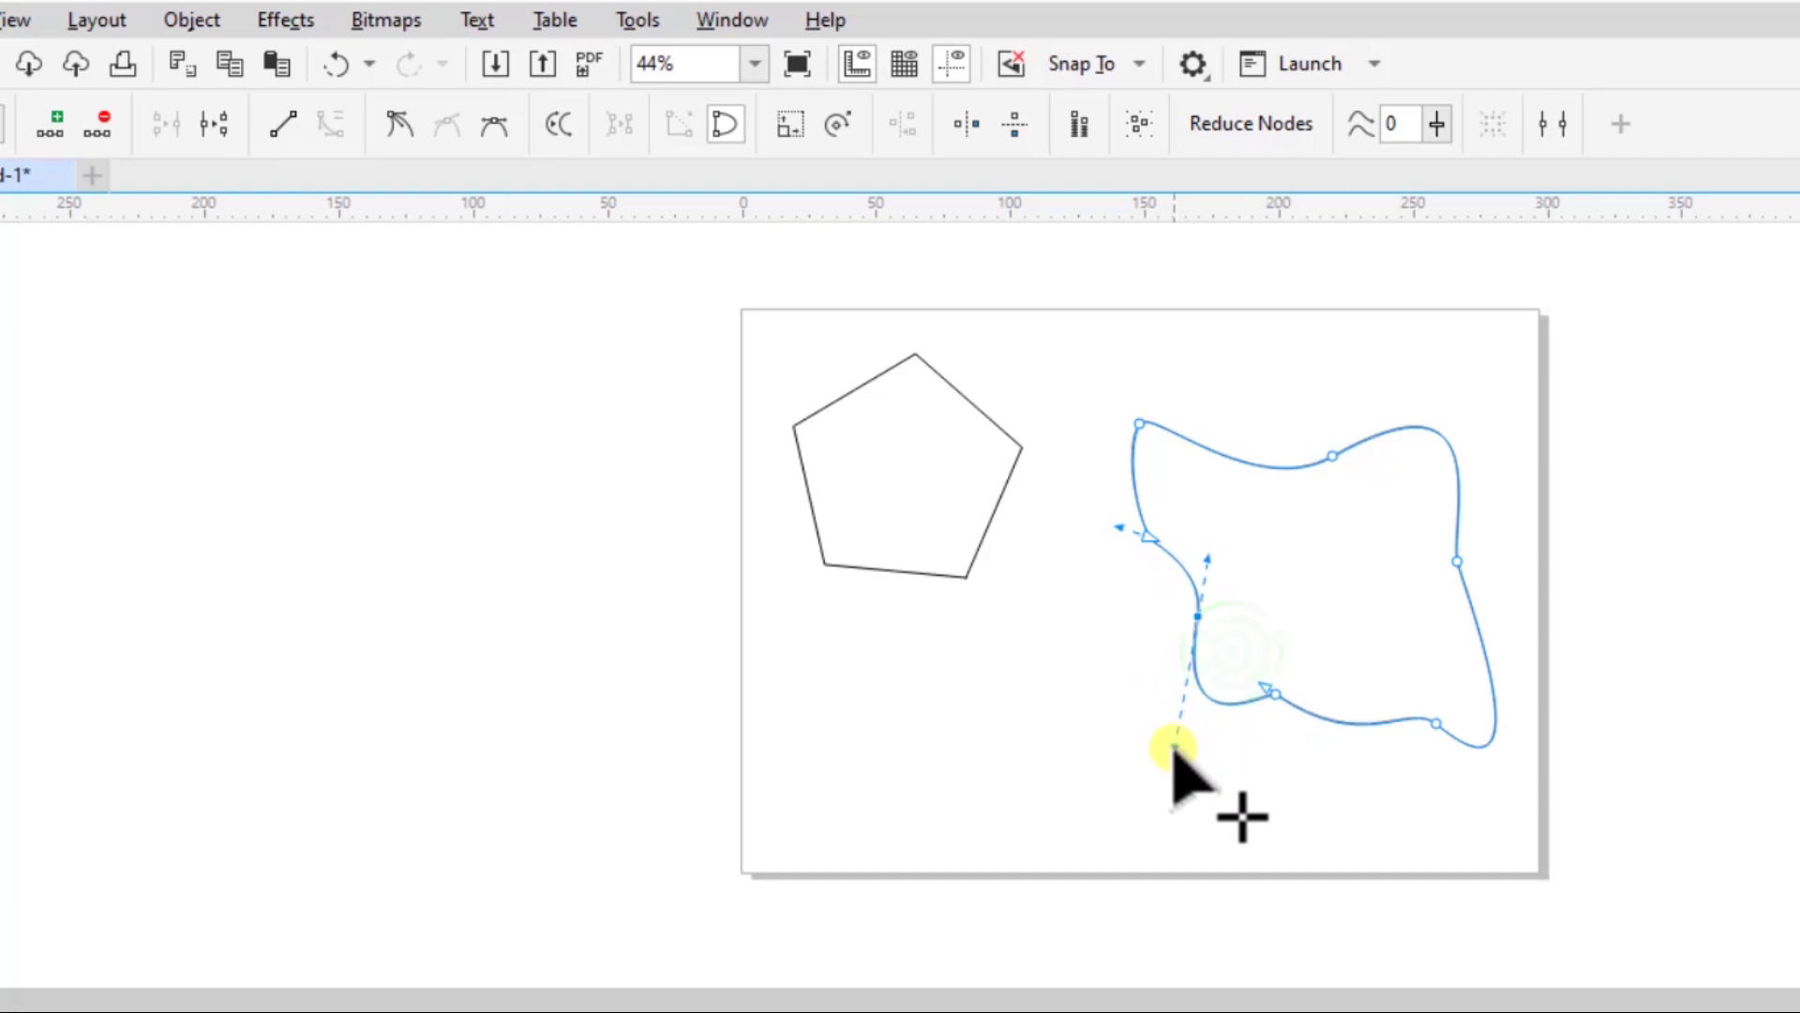
{"action": "left_click", "coordinate": [1315, 528]}
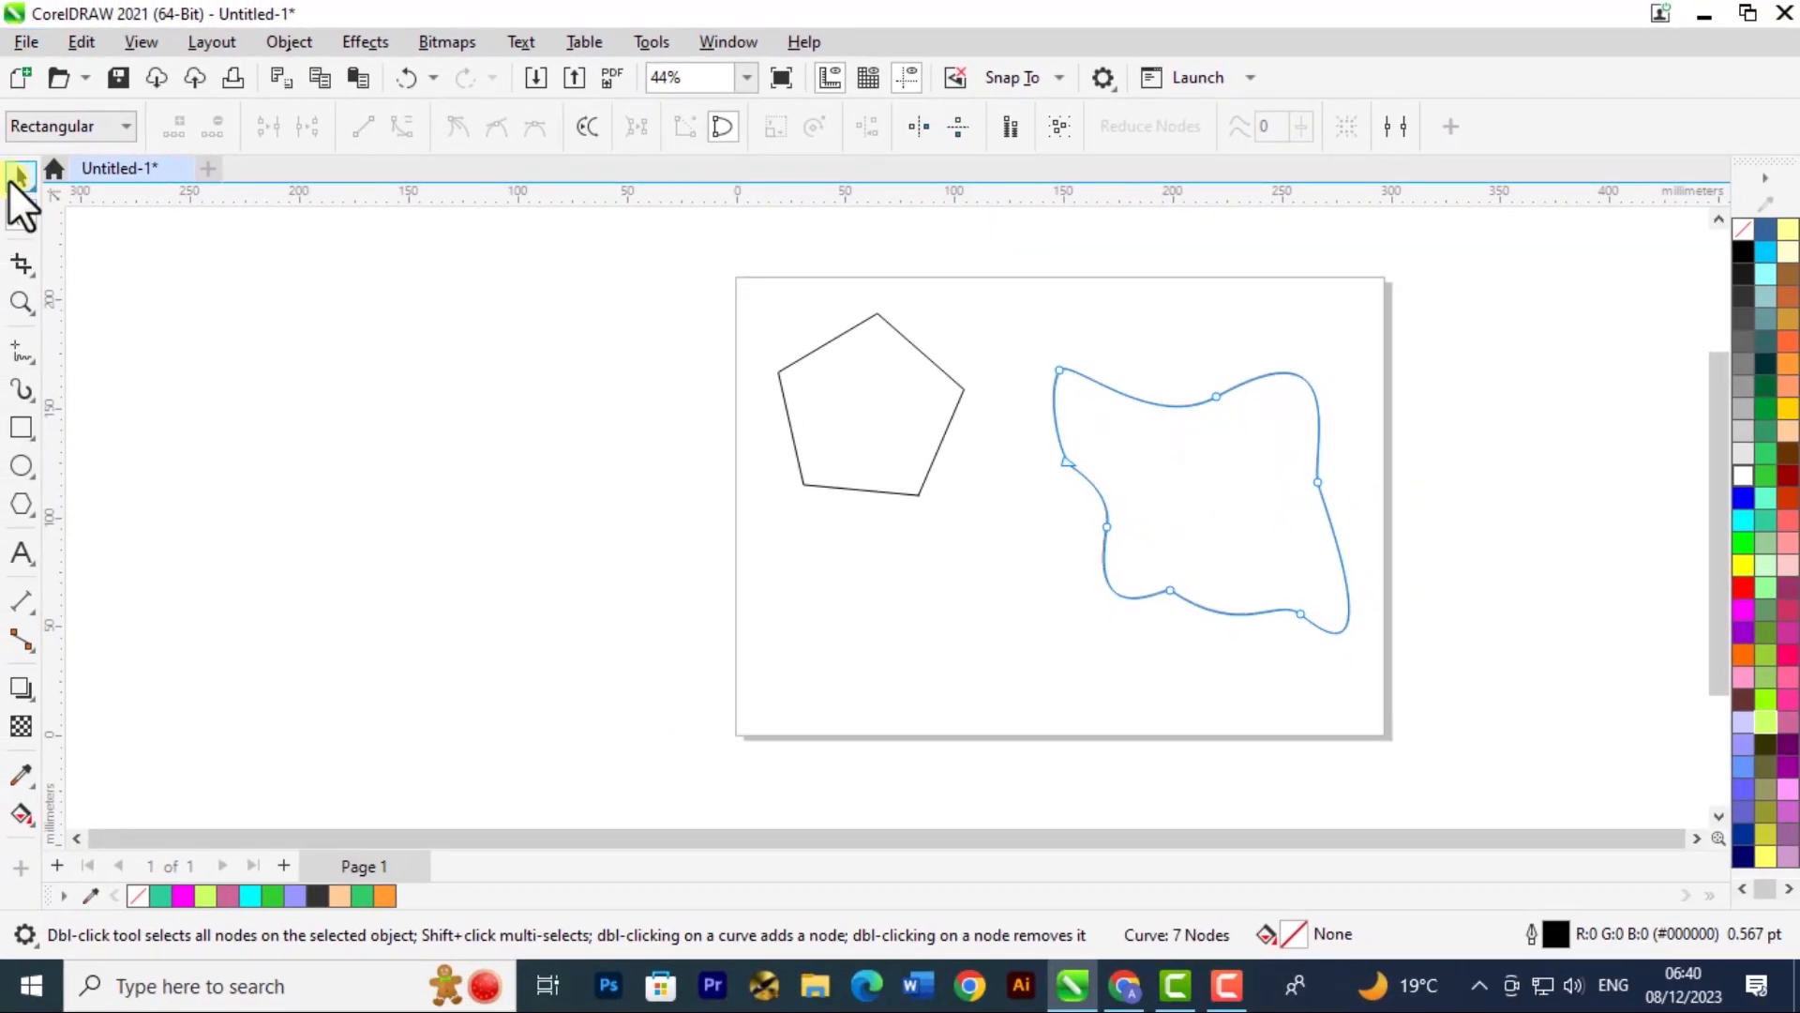
- Move the freehand curve up and right past the page edge, and shift the pentagon slightly down and right
{"action": "left_click", "coordinate": [20, 177]}
{"action": "left_click_drag", "start_coordinate": [1146, 486], "coordinate": [1249, 422]}
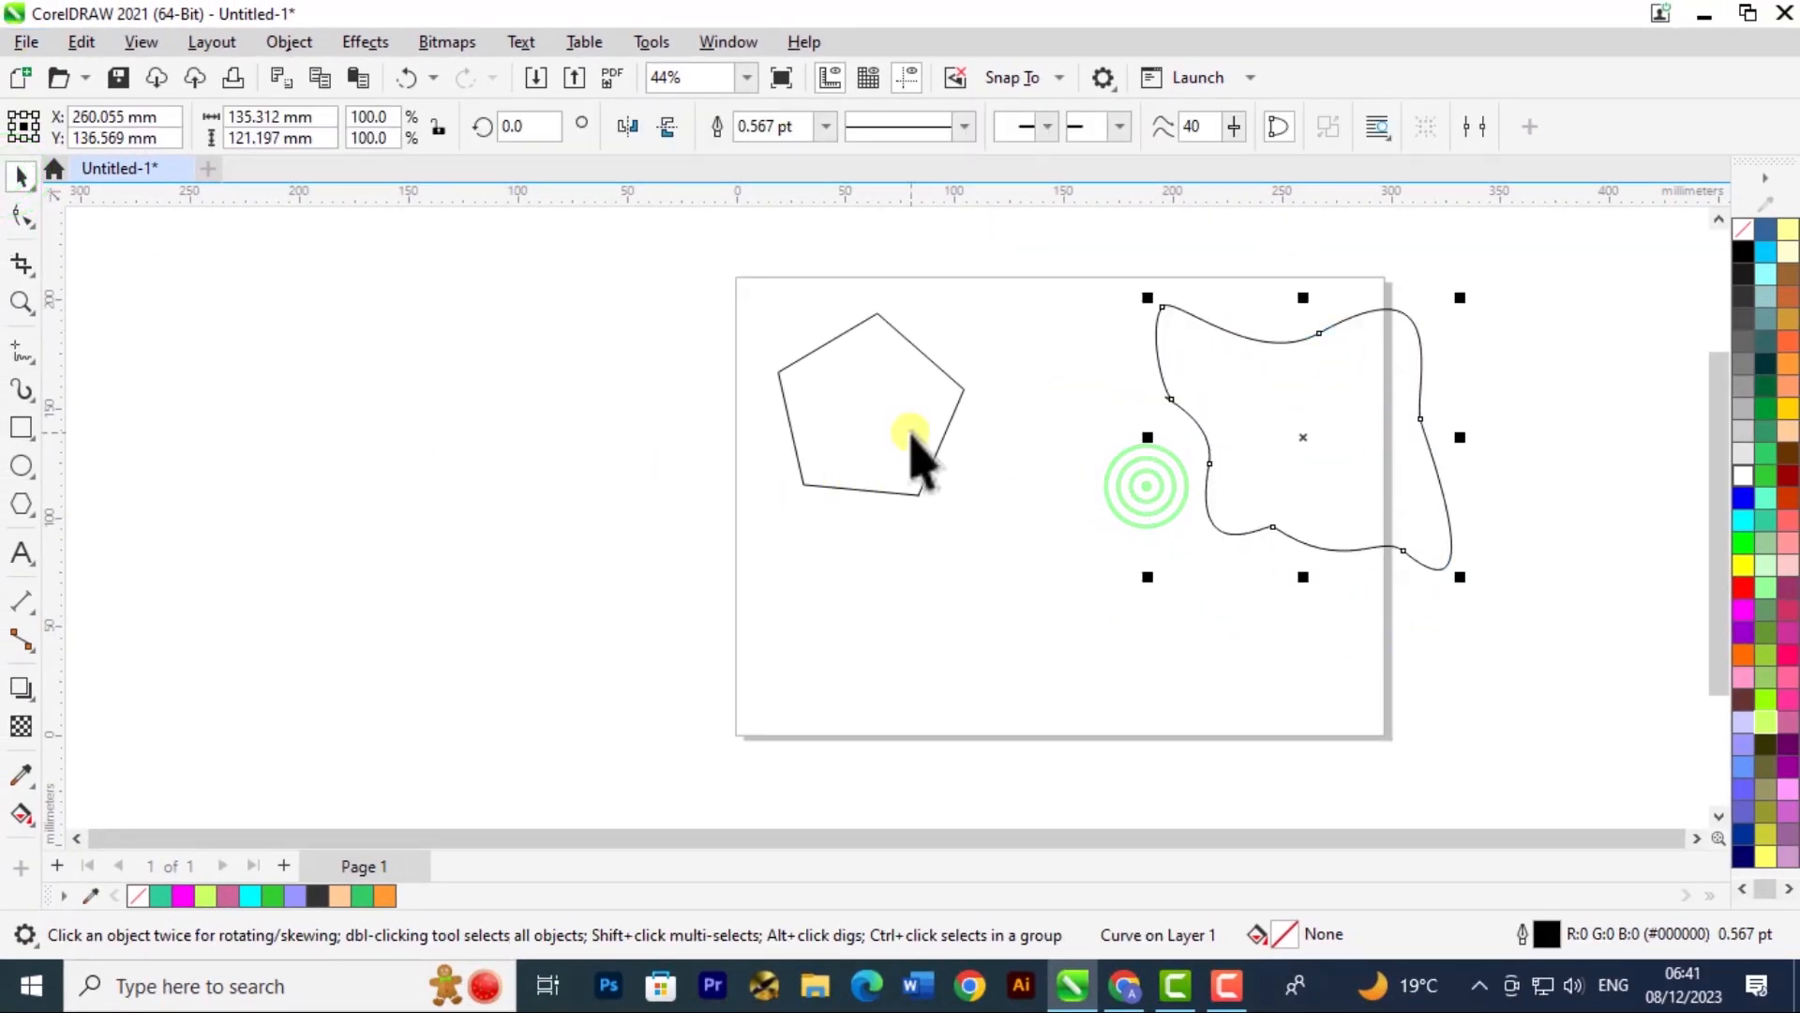
{"action": "left_click", "coordinate": [876, 439]}
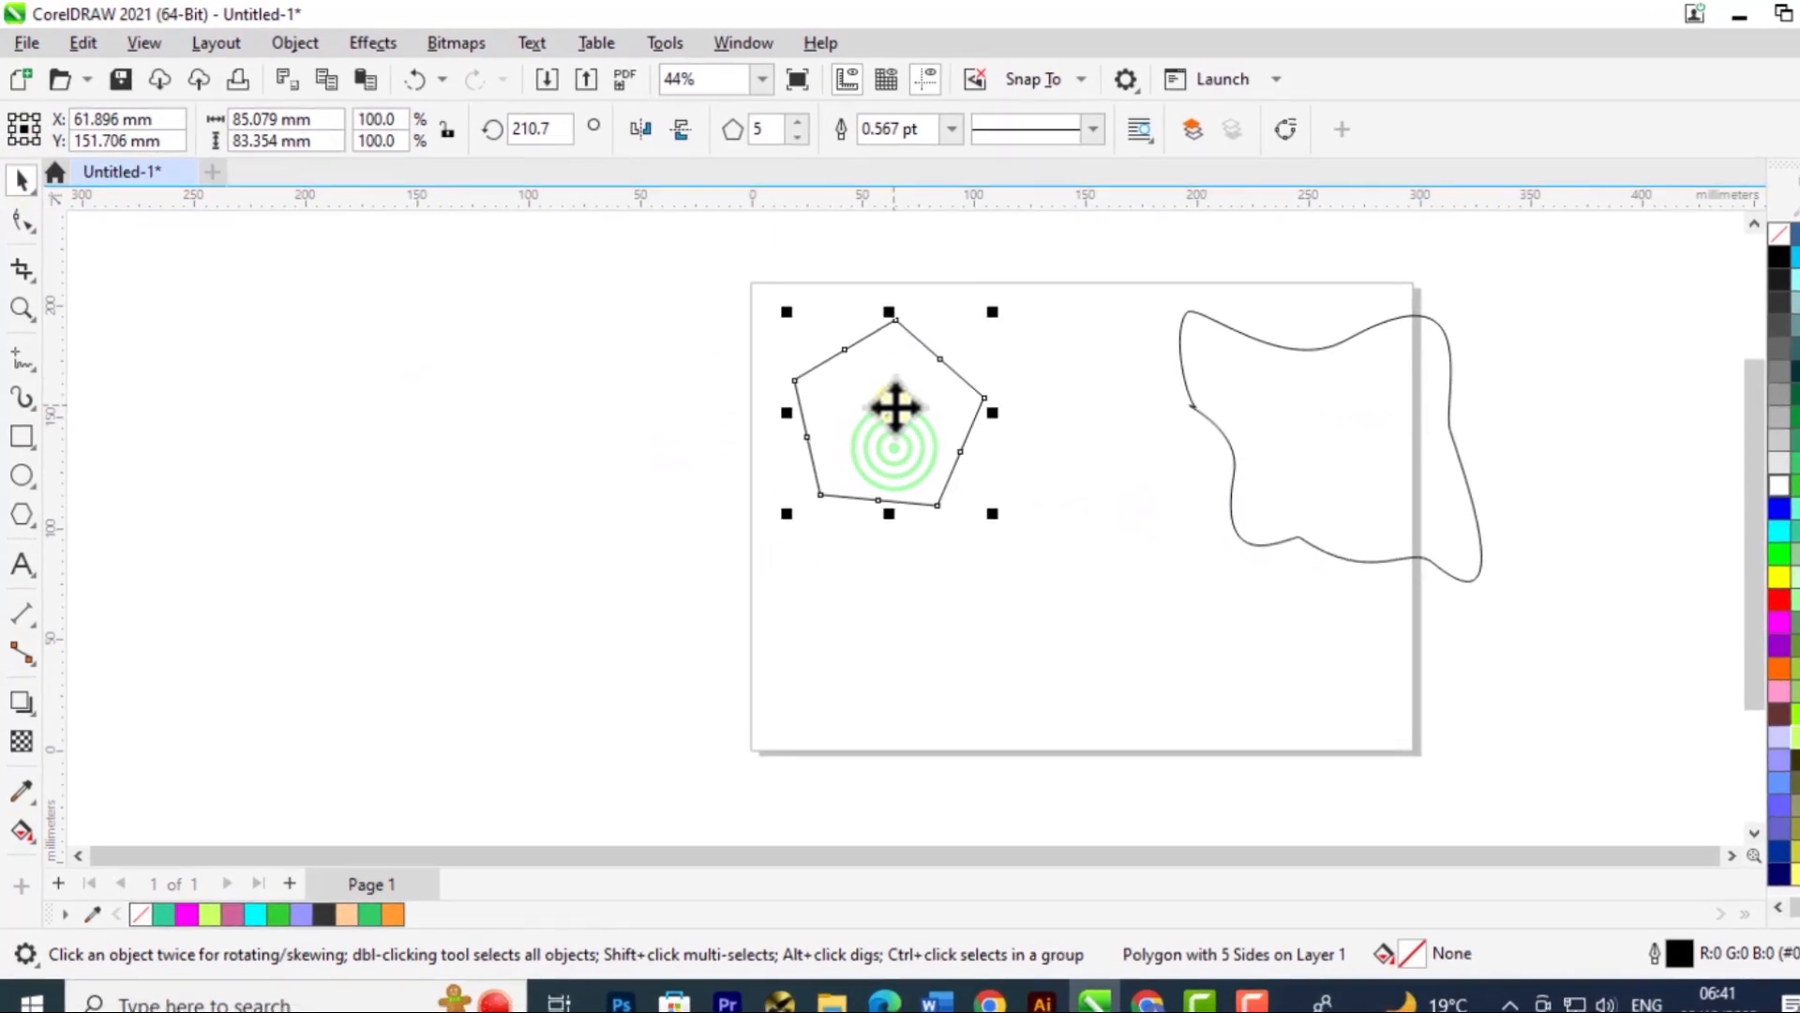
{"action": "left_click_drag", "start_coordinate": [851, 430], "coordinate": [887, 481]}
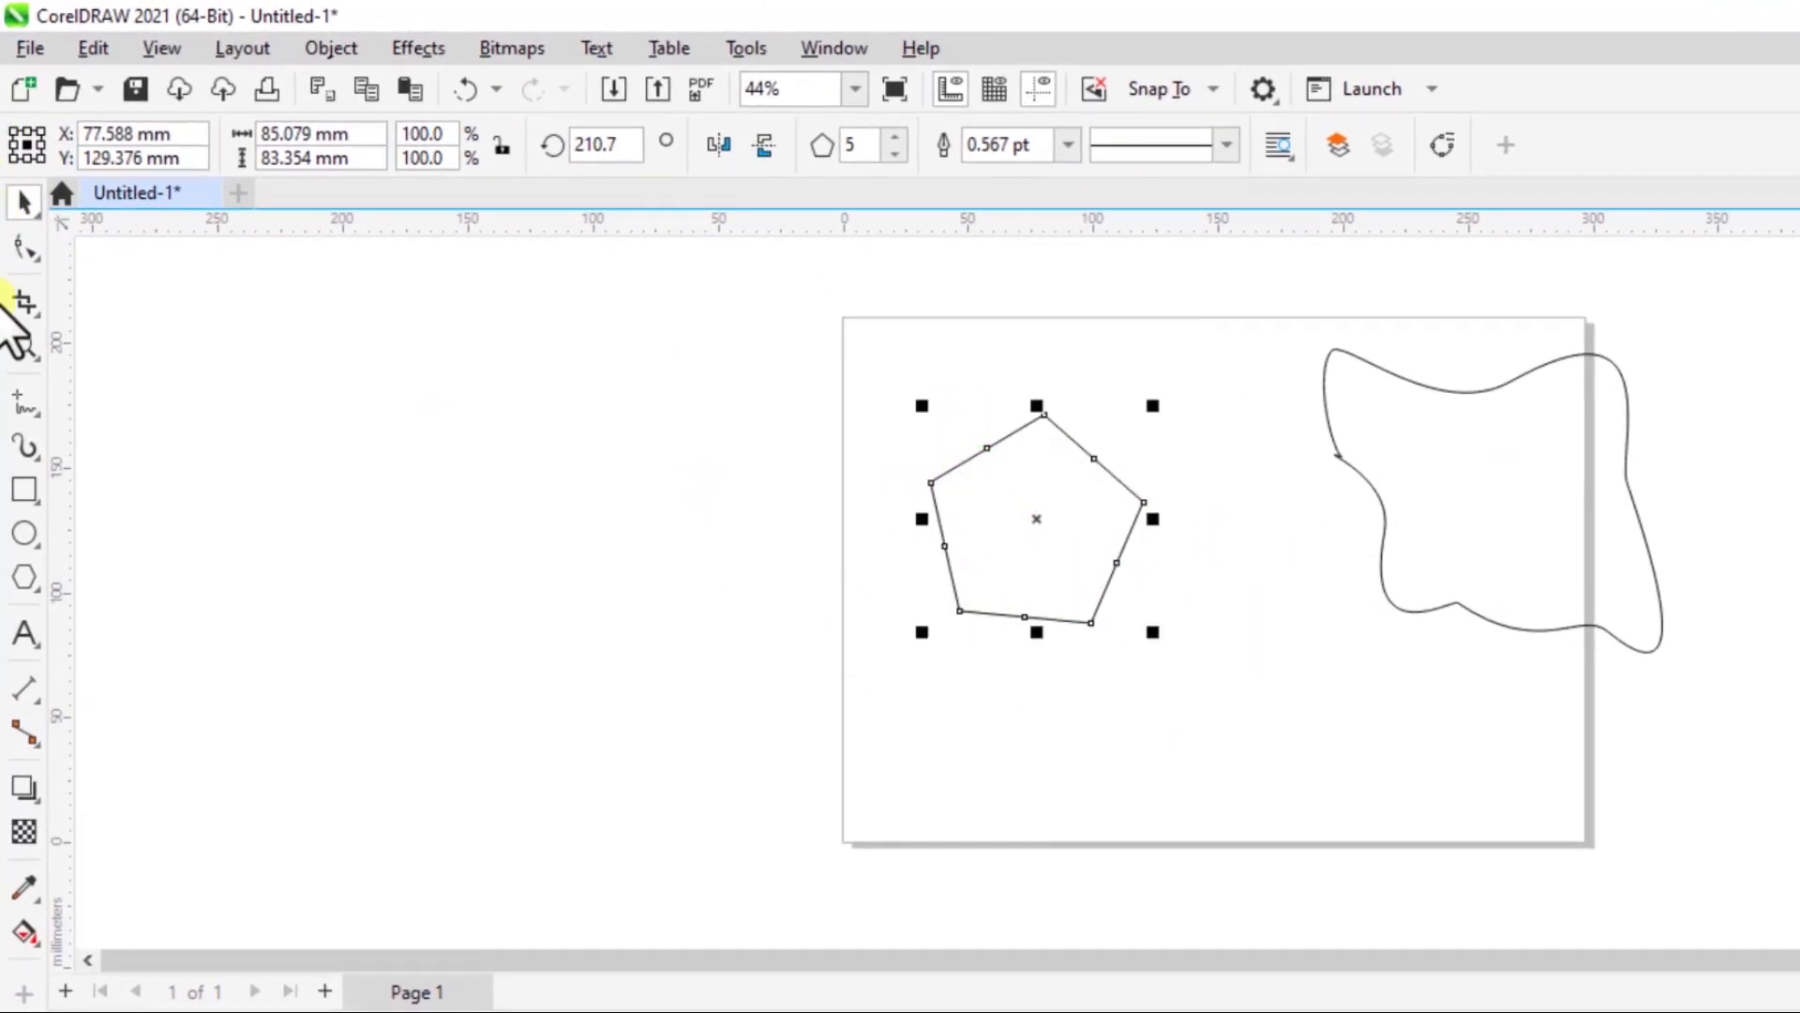
- Add a node on the pentagon's upper-right edge with the Shape tool and pull it to the centre to form a five-bladed pinwheel
{"action": "left_click", "coordinate": [25, 248]}
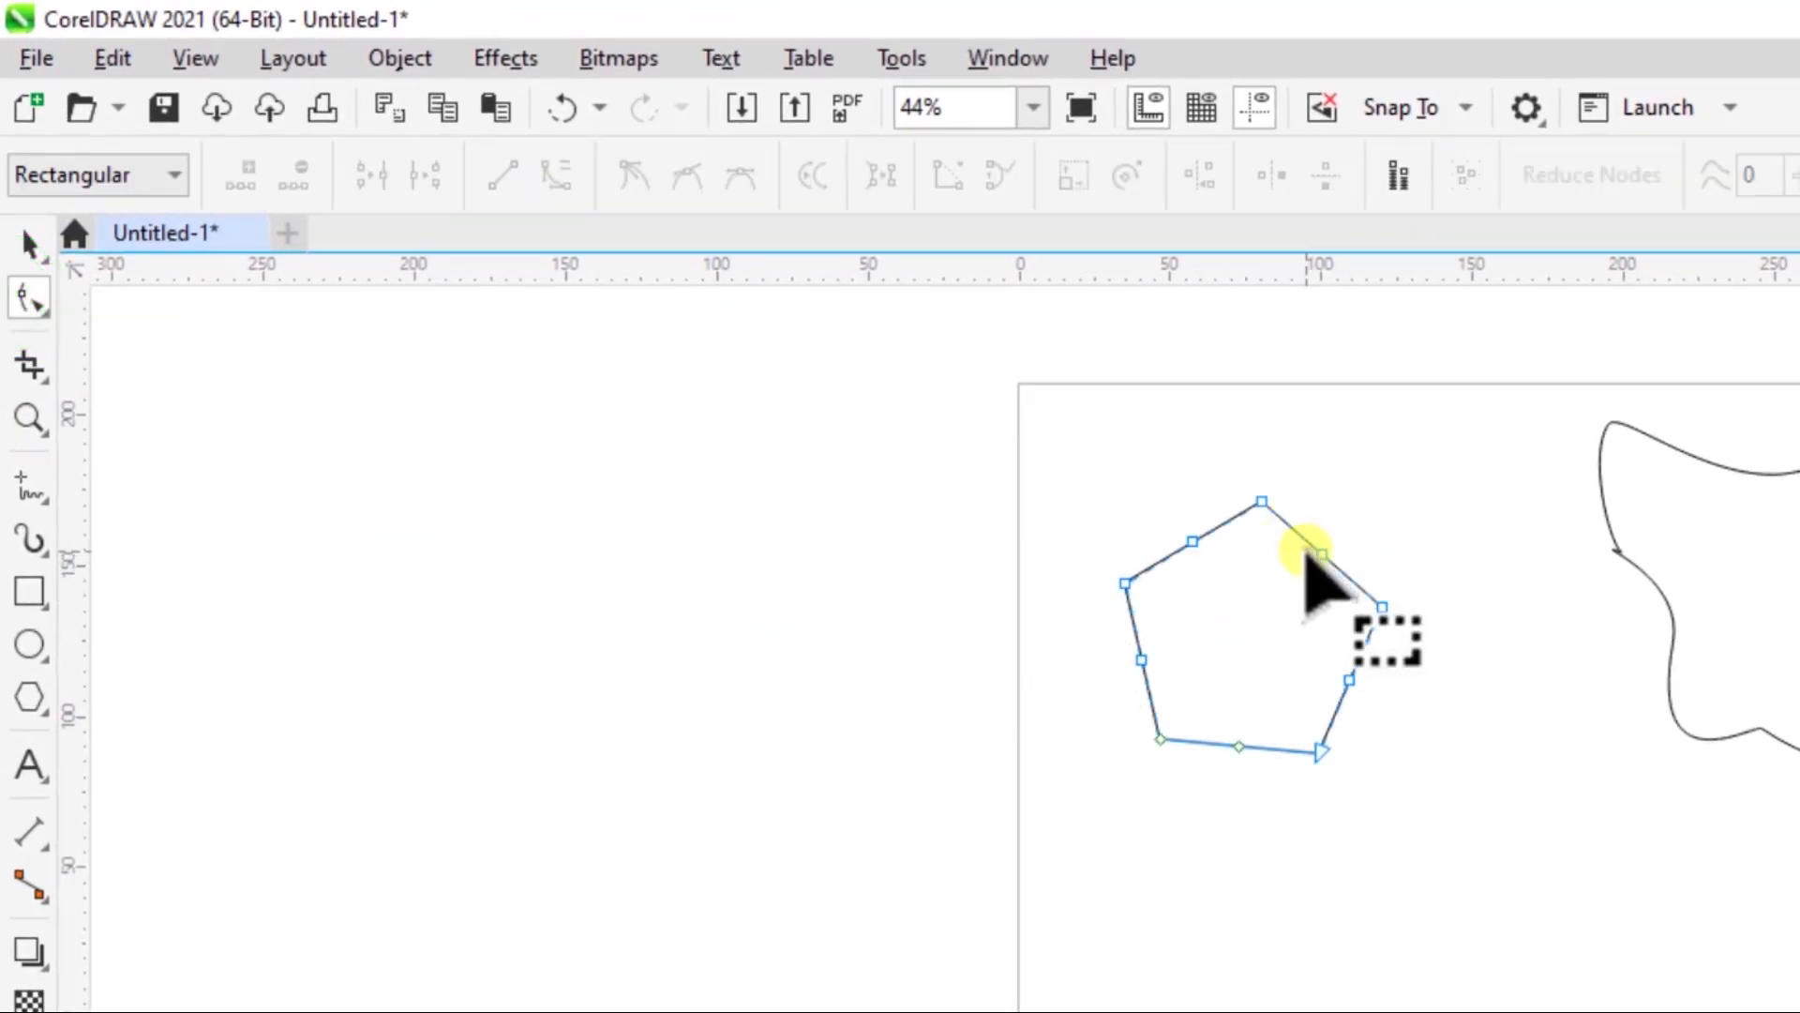
{"action": "left_click", "coordinate": [1290, 528]}
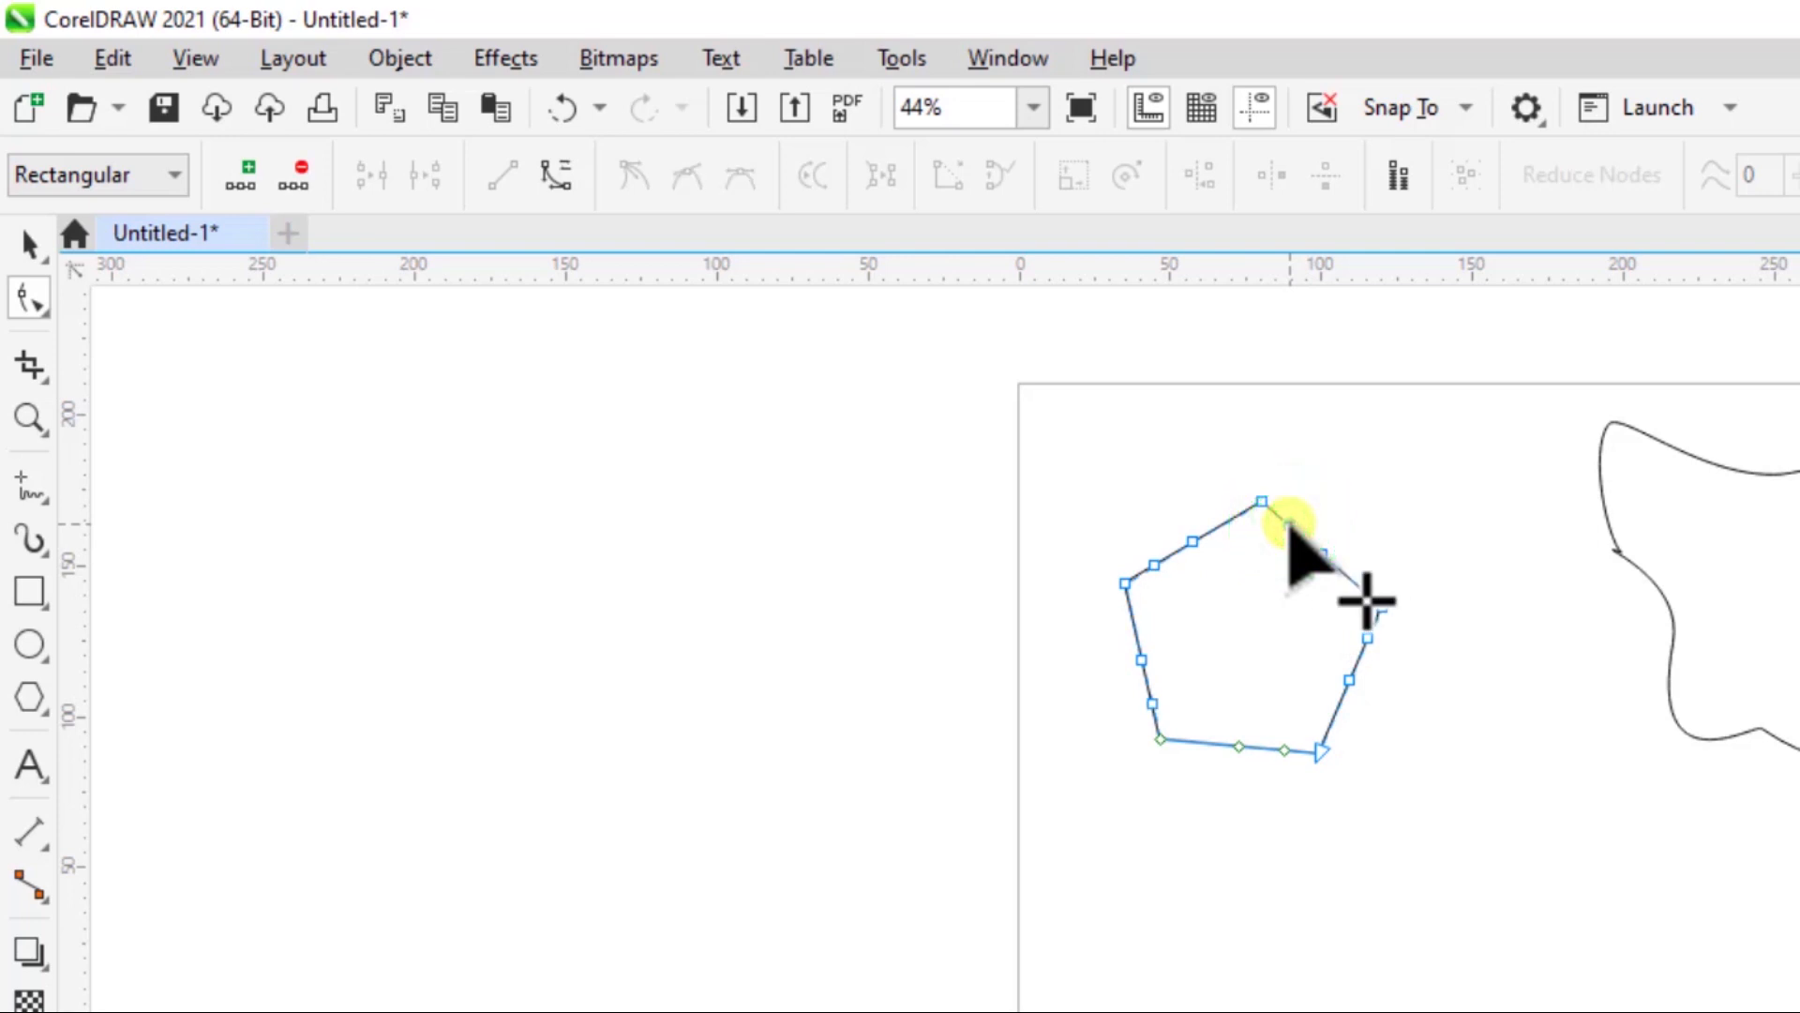
{"action": "left_click_drag", "start_coordinate": [1290, 528], "coordinate": [1250, 628]}
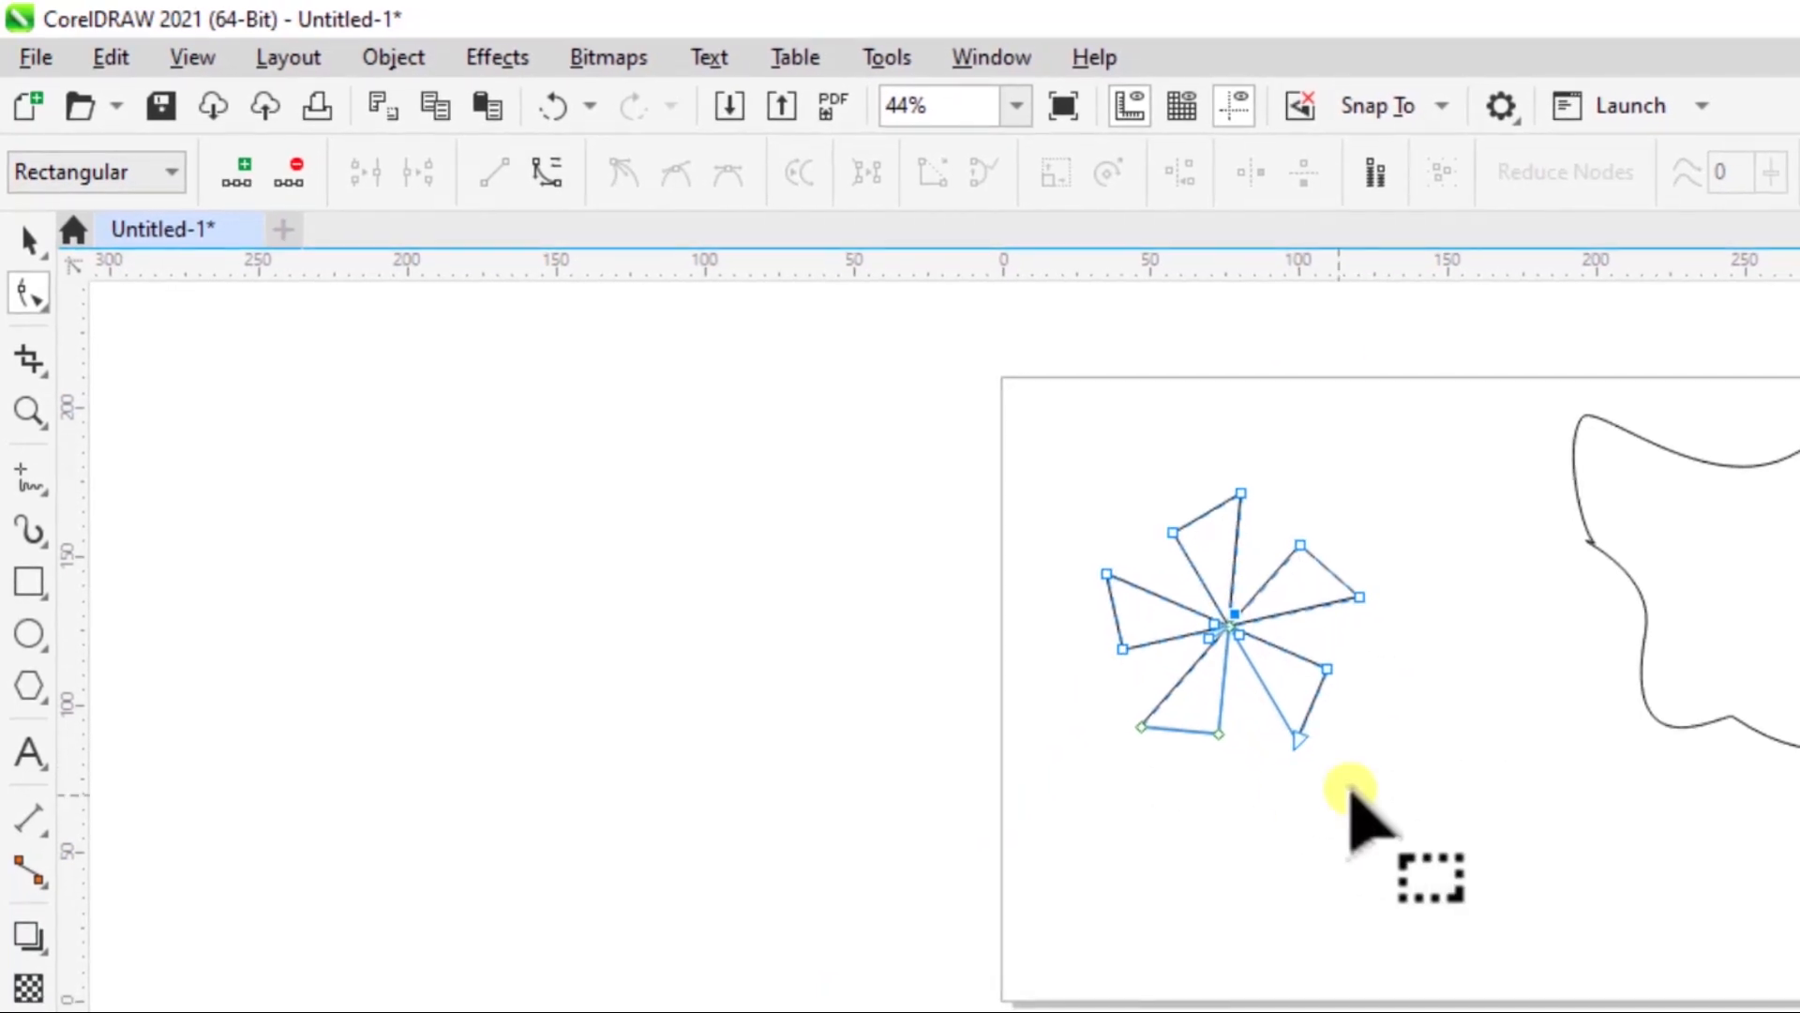
- Fill the pinwheel shape with light orange and deselect it
{"action": "left_click", "coordinate": [28, 240]}
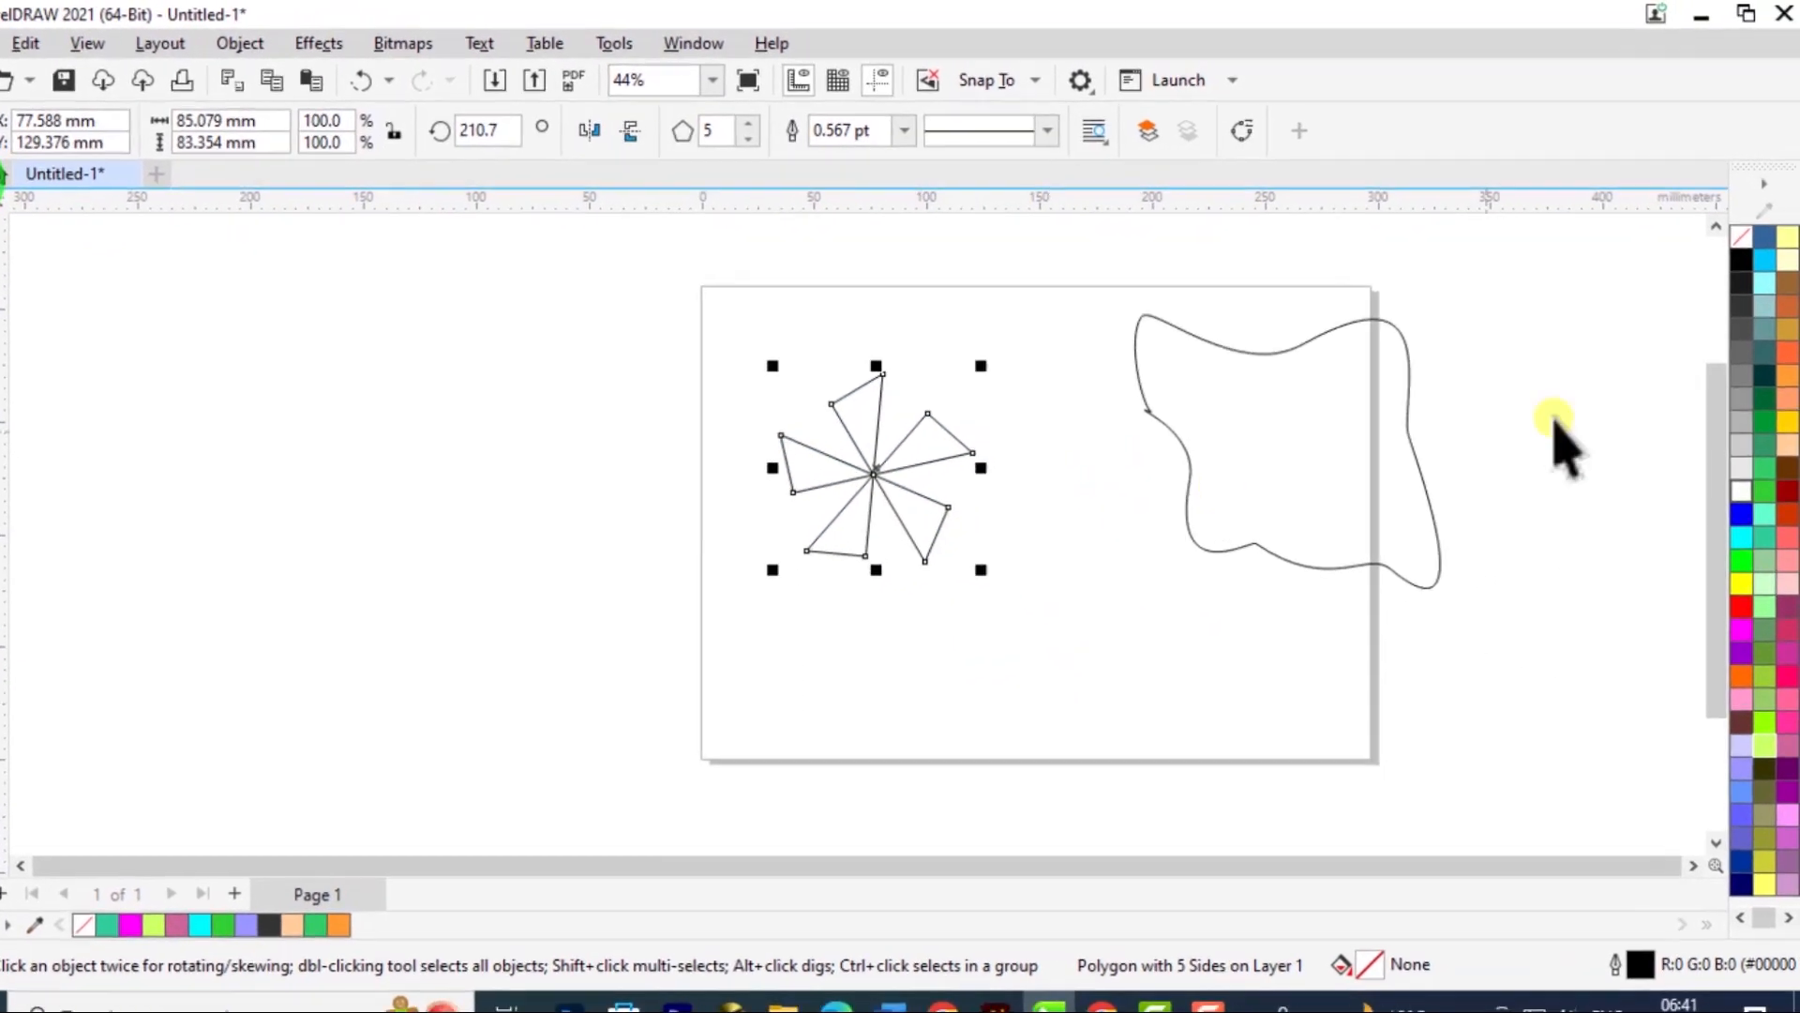
{"action": "left_click", "coordinate": [1787, 394]}
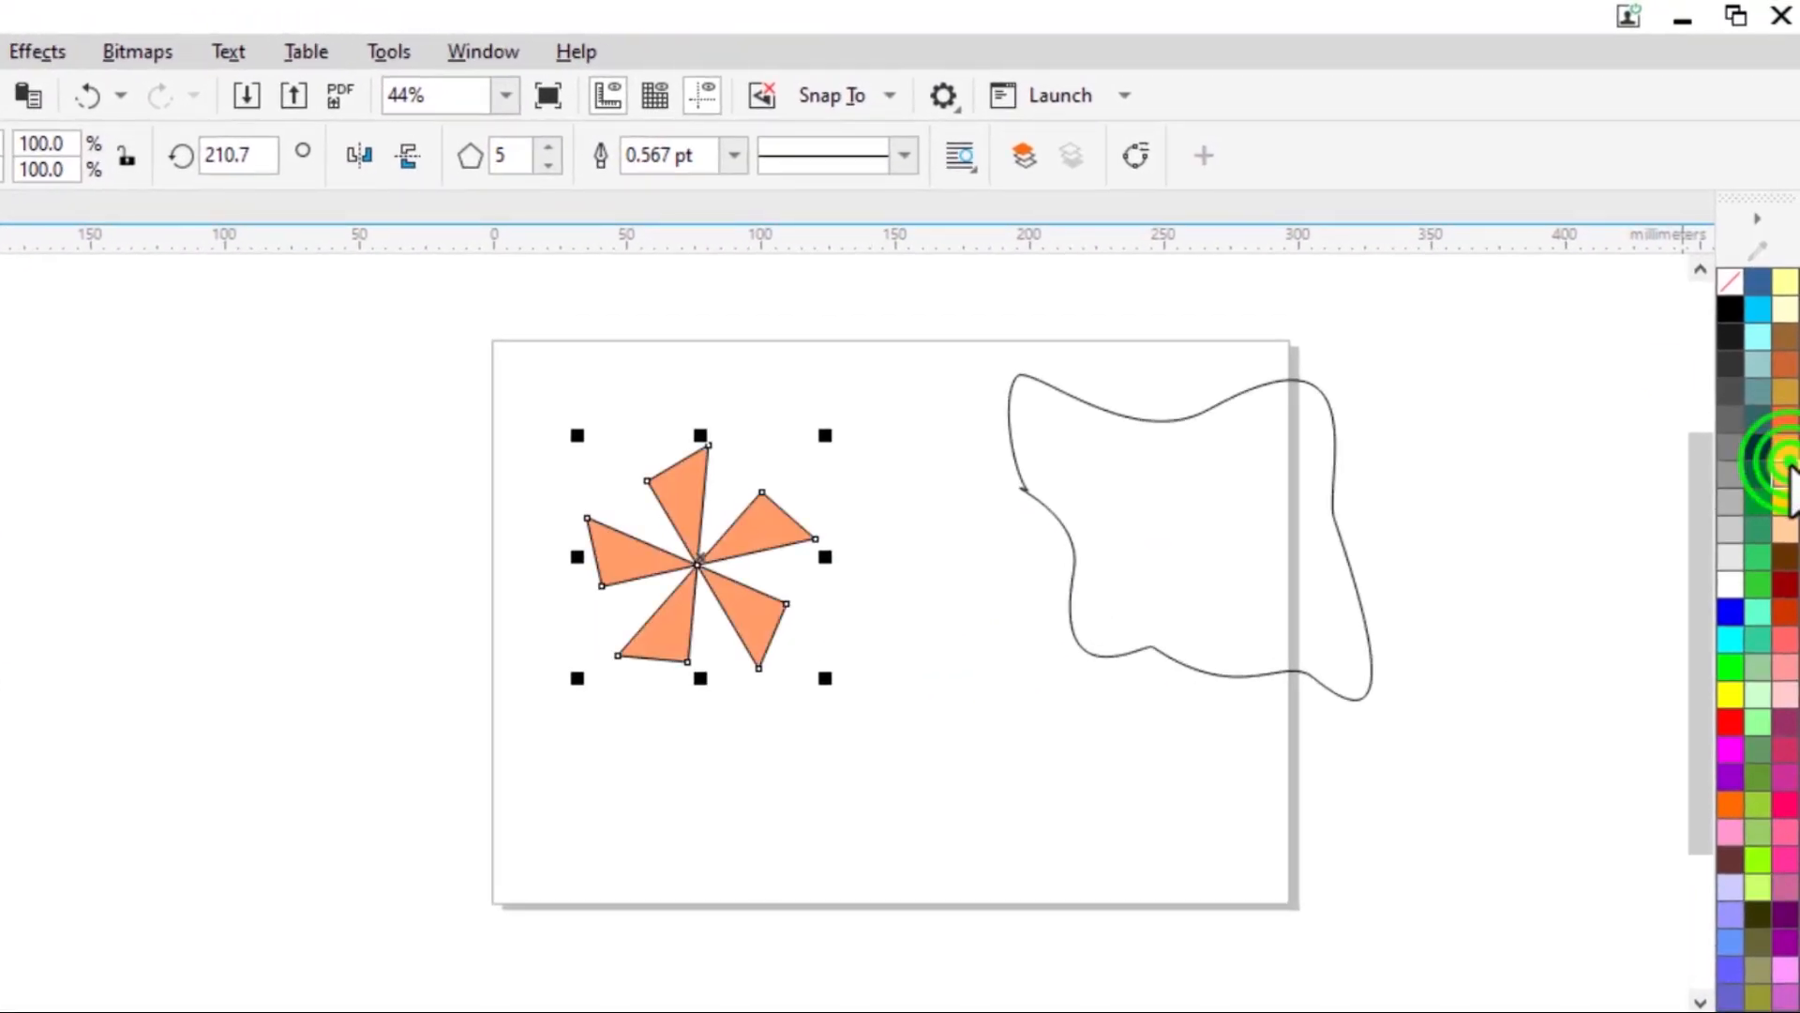
{"action": "left_click", "coordinate": [981, 758]}
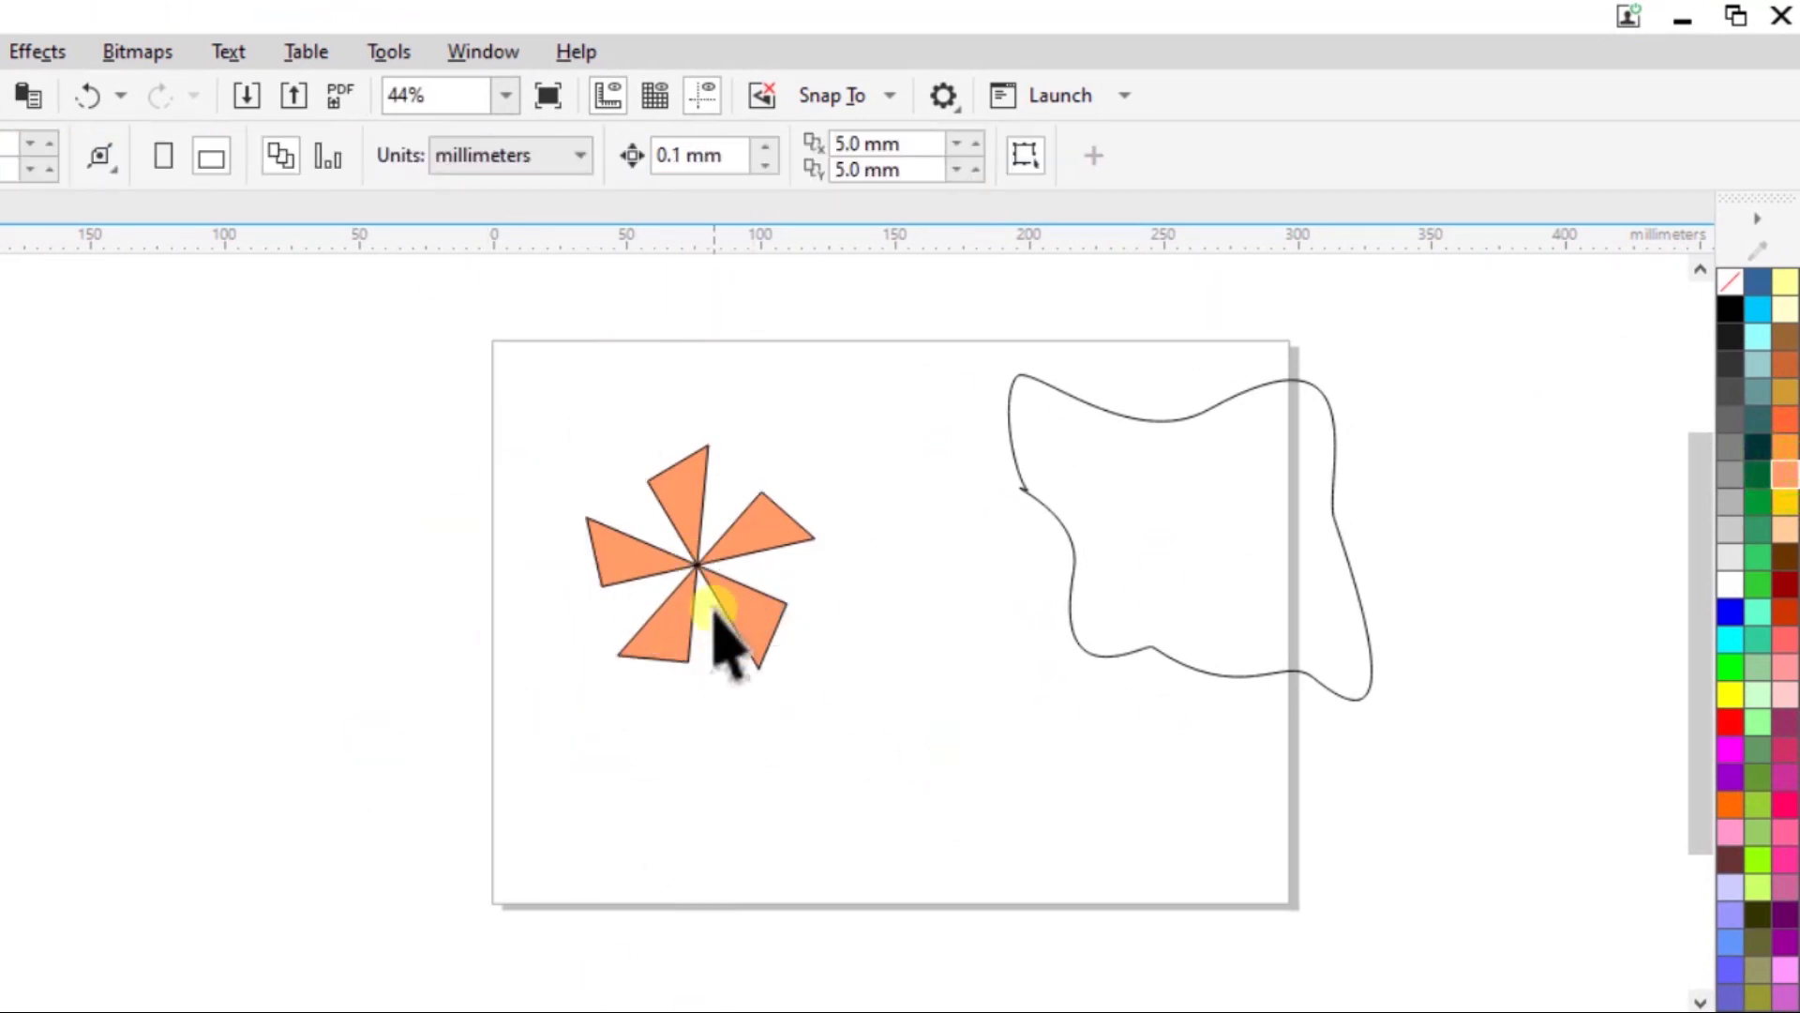
- Move the orange pinwheel to the page's upper-left corner and deselect it
{"action": "left_click", "coordinate": [700, 570]}
{"action": "left_click_drag", "start_coordinate": [704, 579], "coordinate": [596, 441]}
{"action": "left_click", "coordinate": [730, 616]}
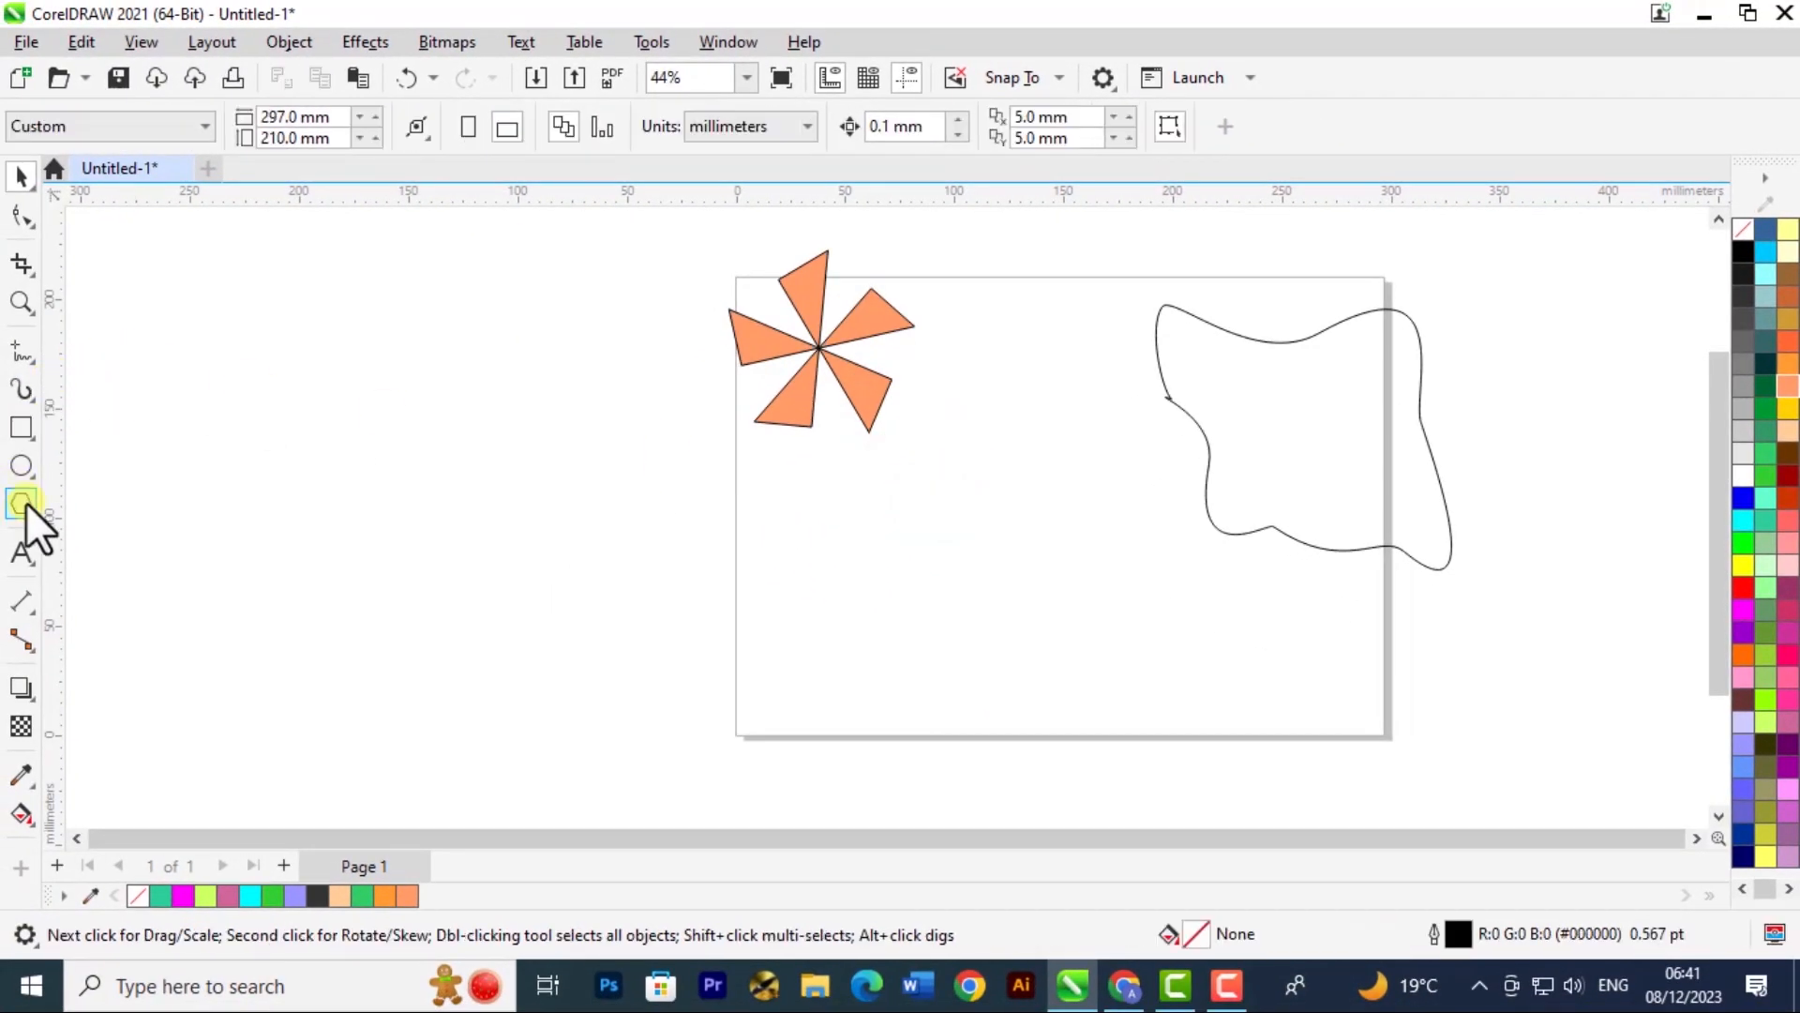
- Draw a five-sided polygon about 106 by 102 mm below the pinwheel and activate the Shape tool on it
{"action": "left_click", "coordinate": [20, 503]}
{"action": "left_click_drag", "start_coordinate": [958, 551], "coordinate": [1037, 664]}
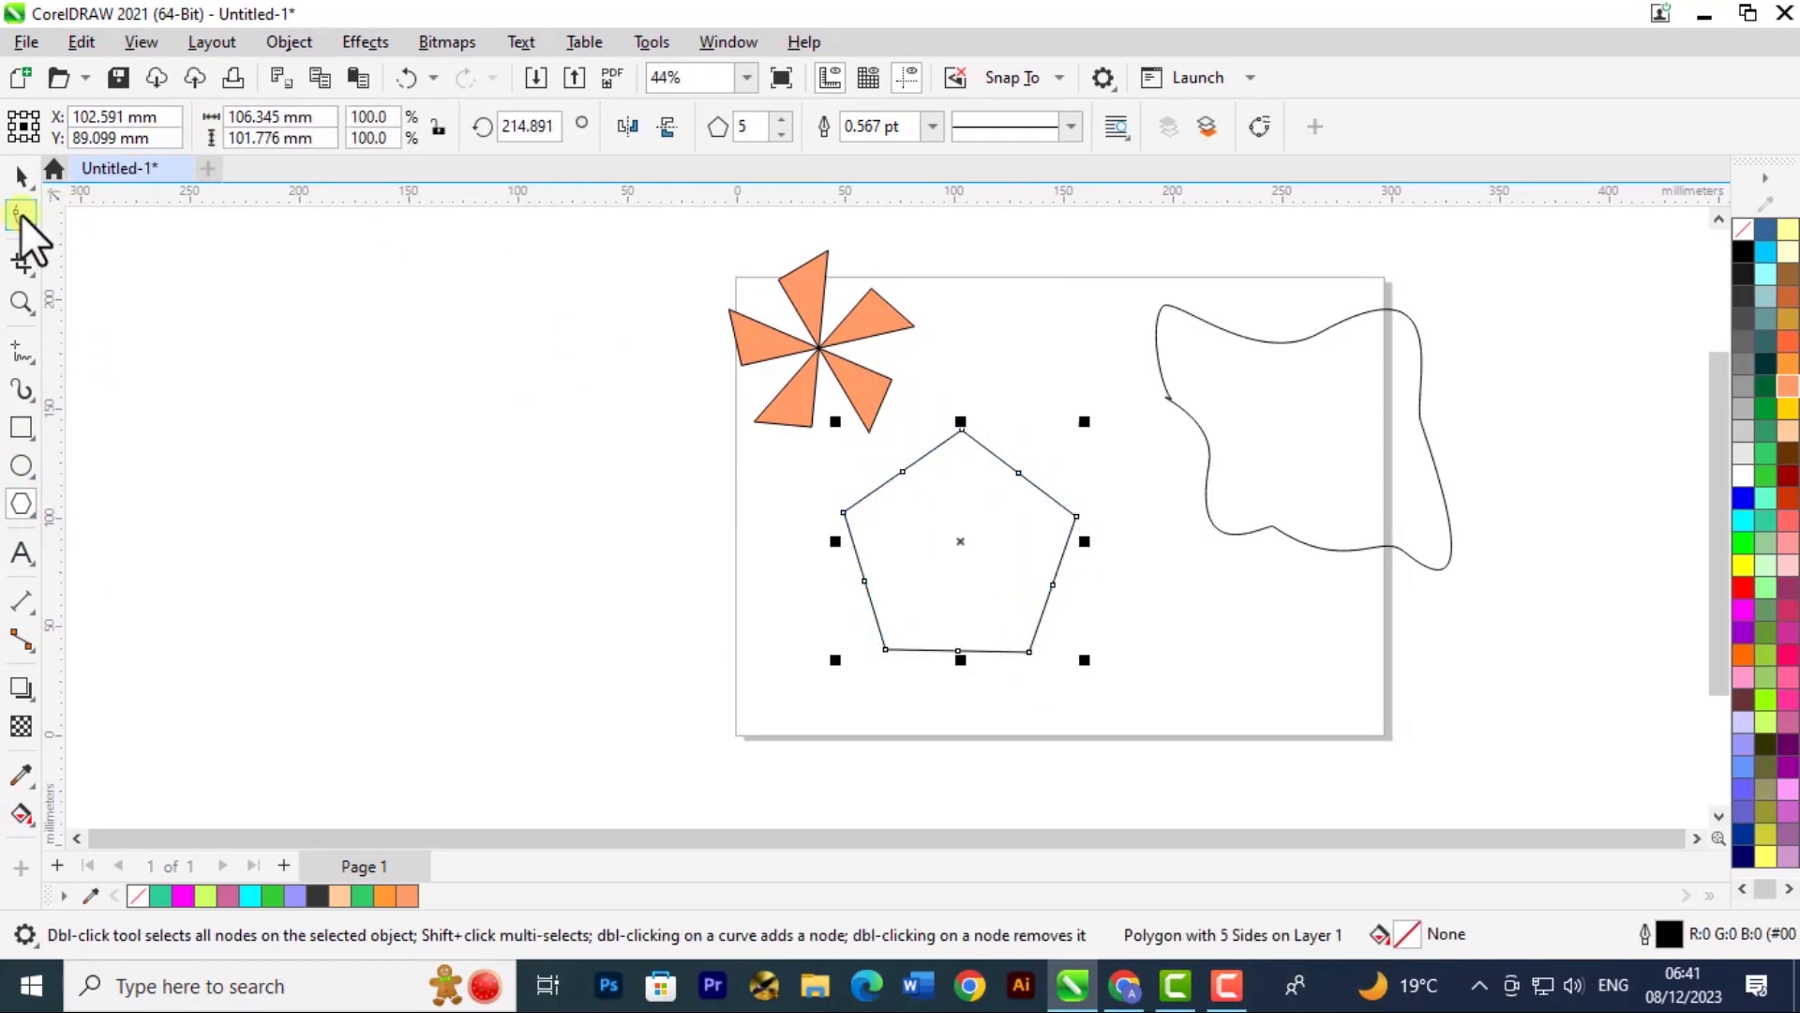
{"action": "left_click", "coordinate": [21, 215]}
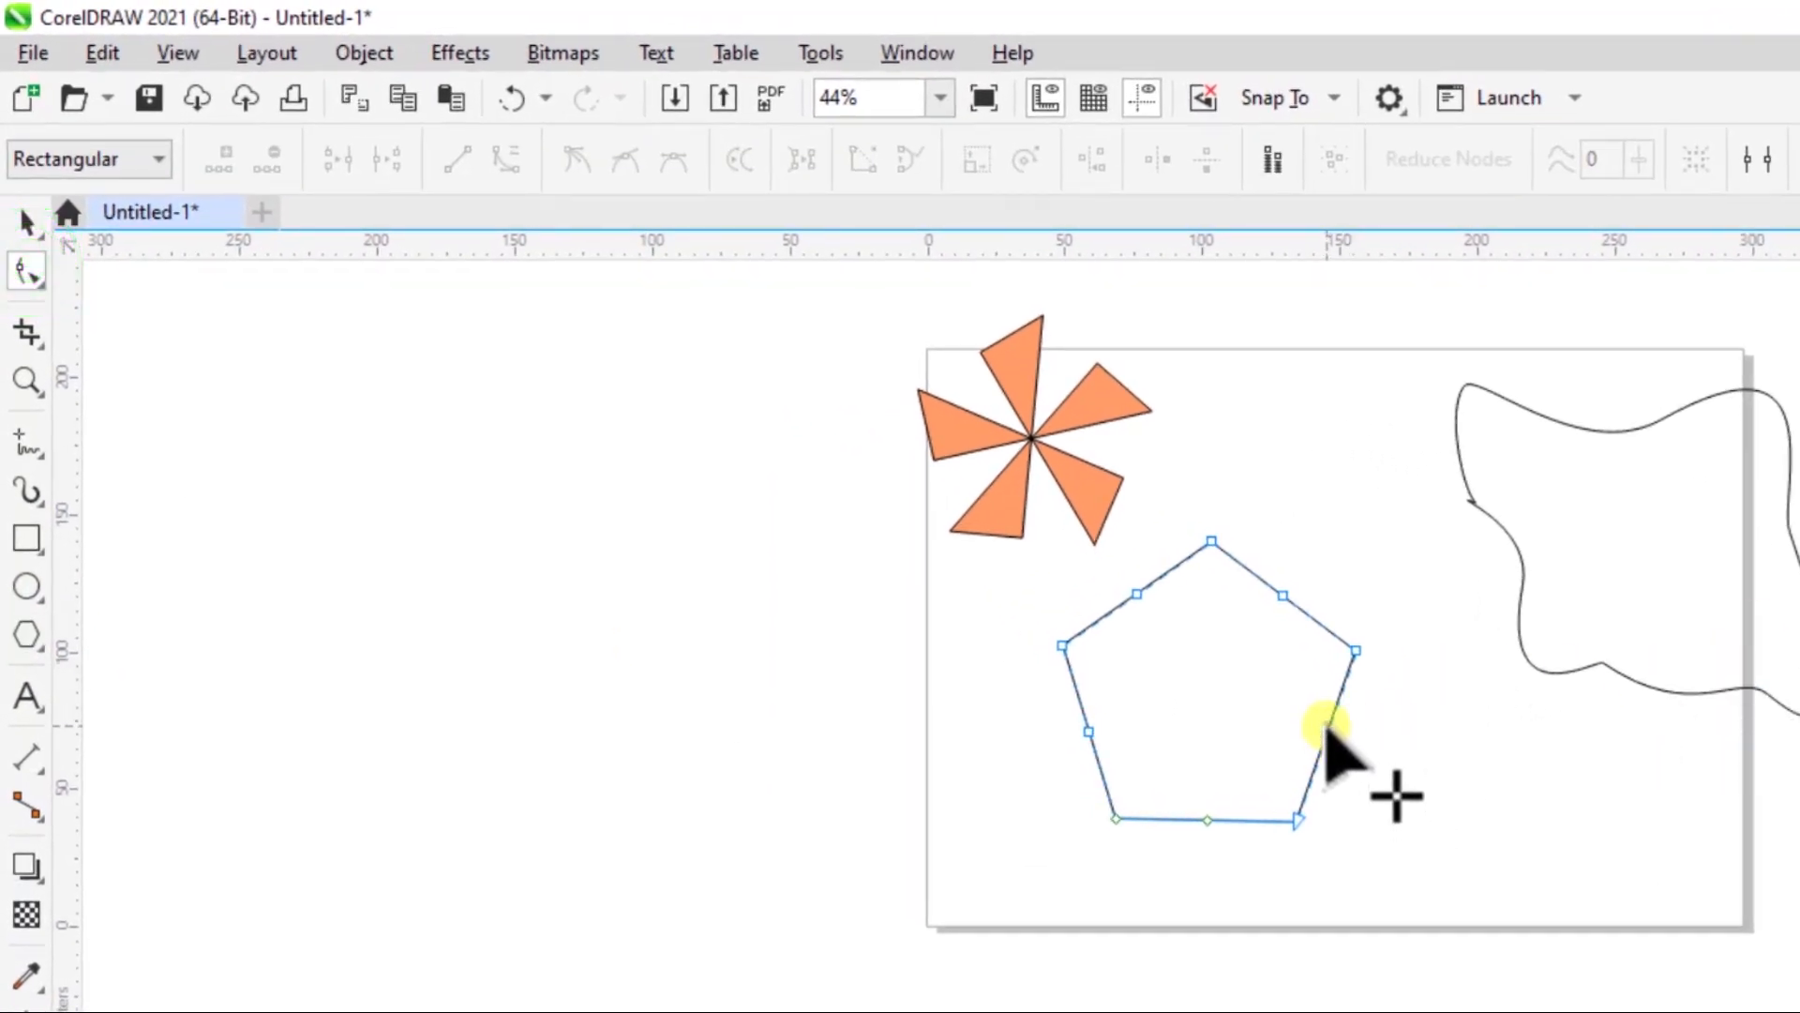
- Try deleting the pentagon's mid-side nodes and a corner node, and undo the deletions
{"action": "left_click", "coordinate": [1326, 733]}
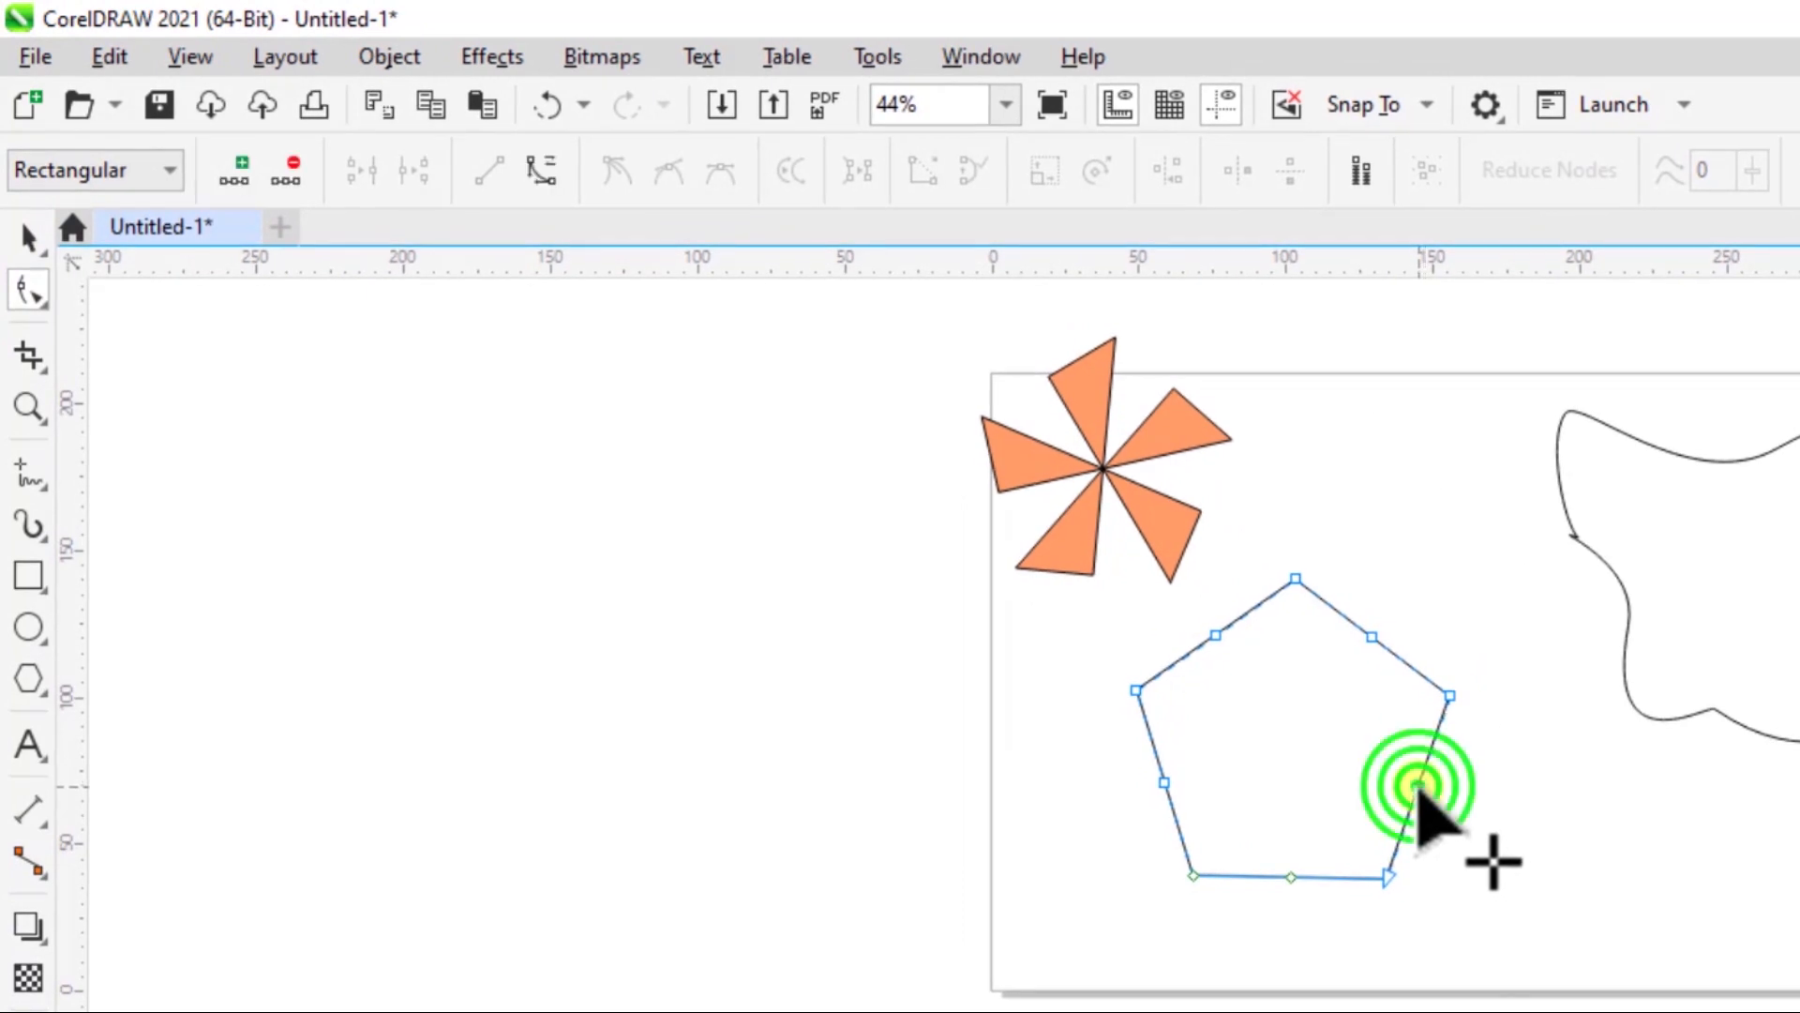
{"action": "double_click", "coordinate": [1417, 786]}
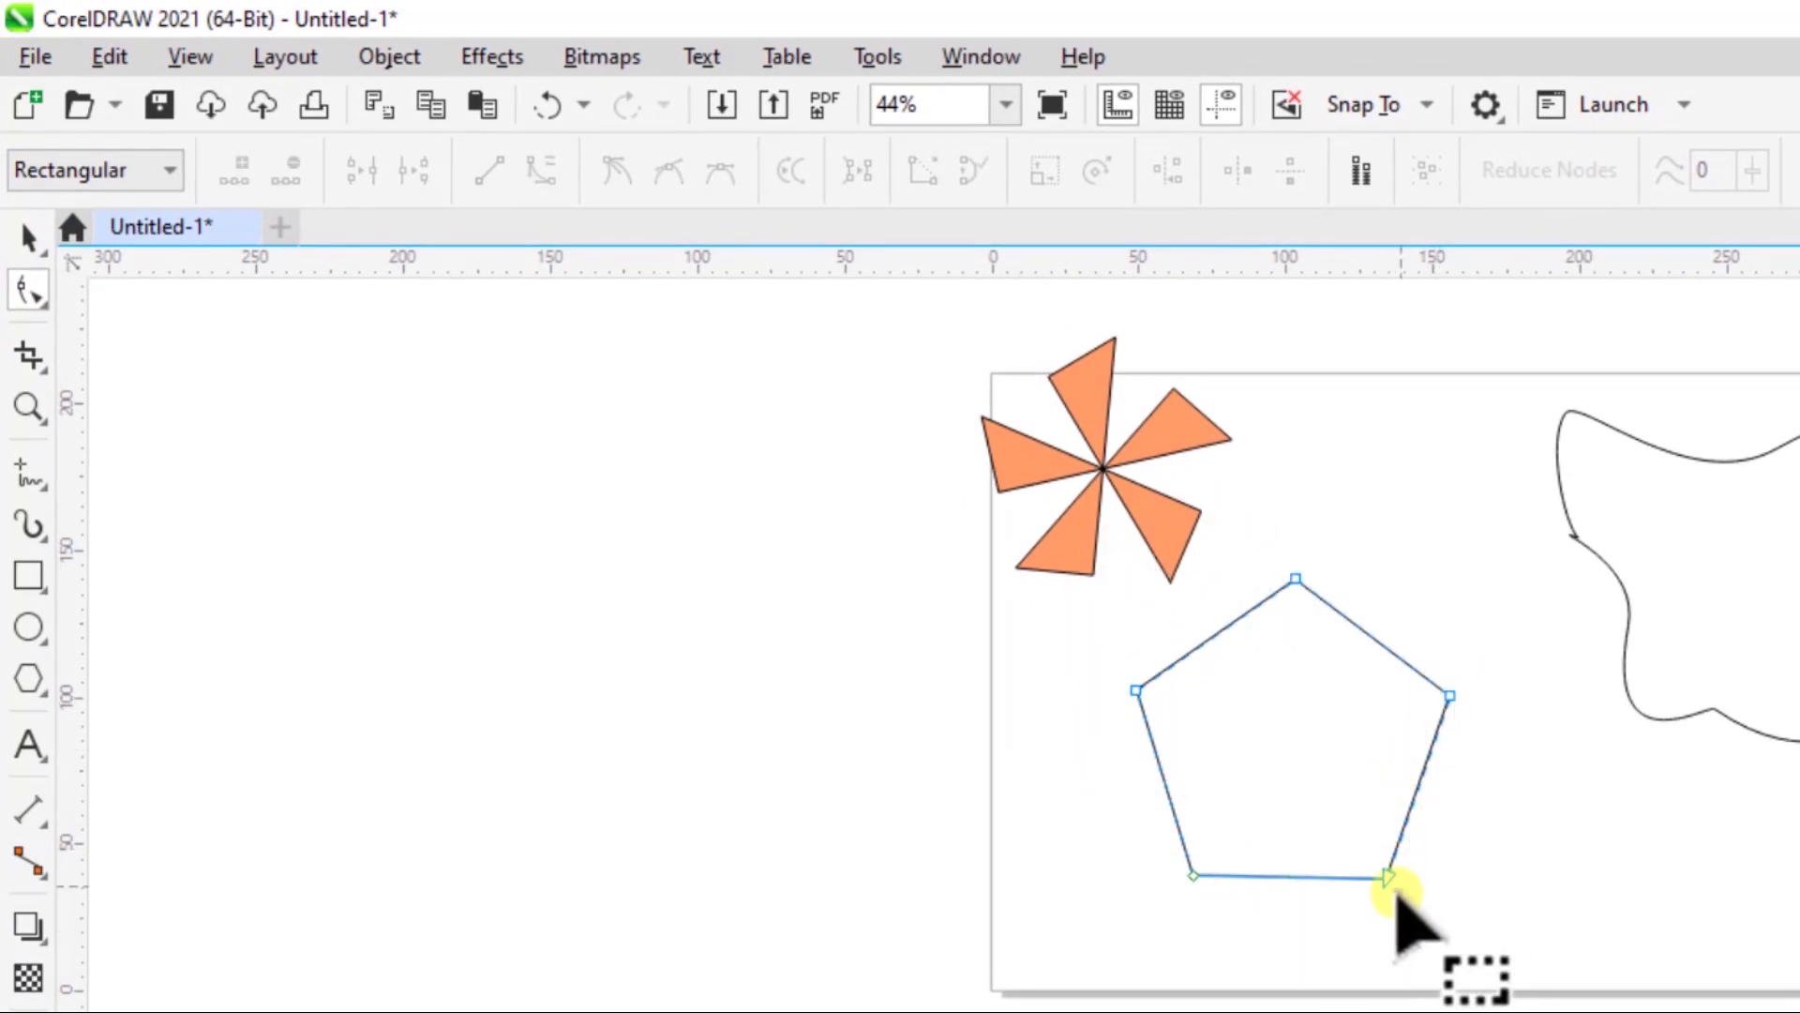
{"action": "left_click", "coordinate": [1449, 693]}
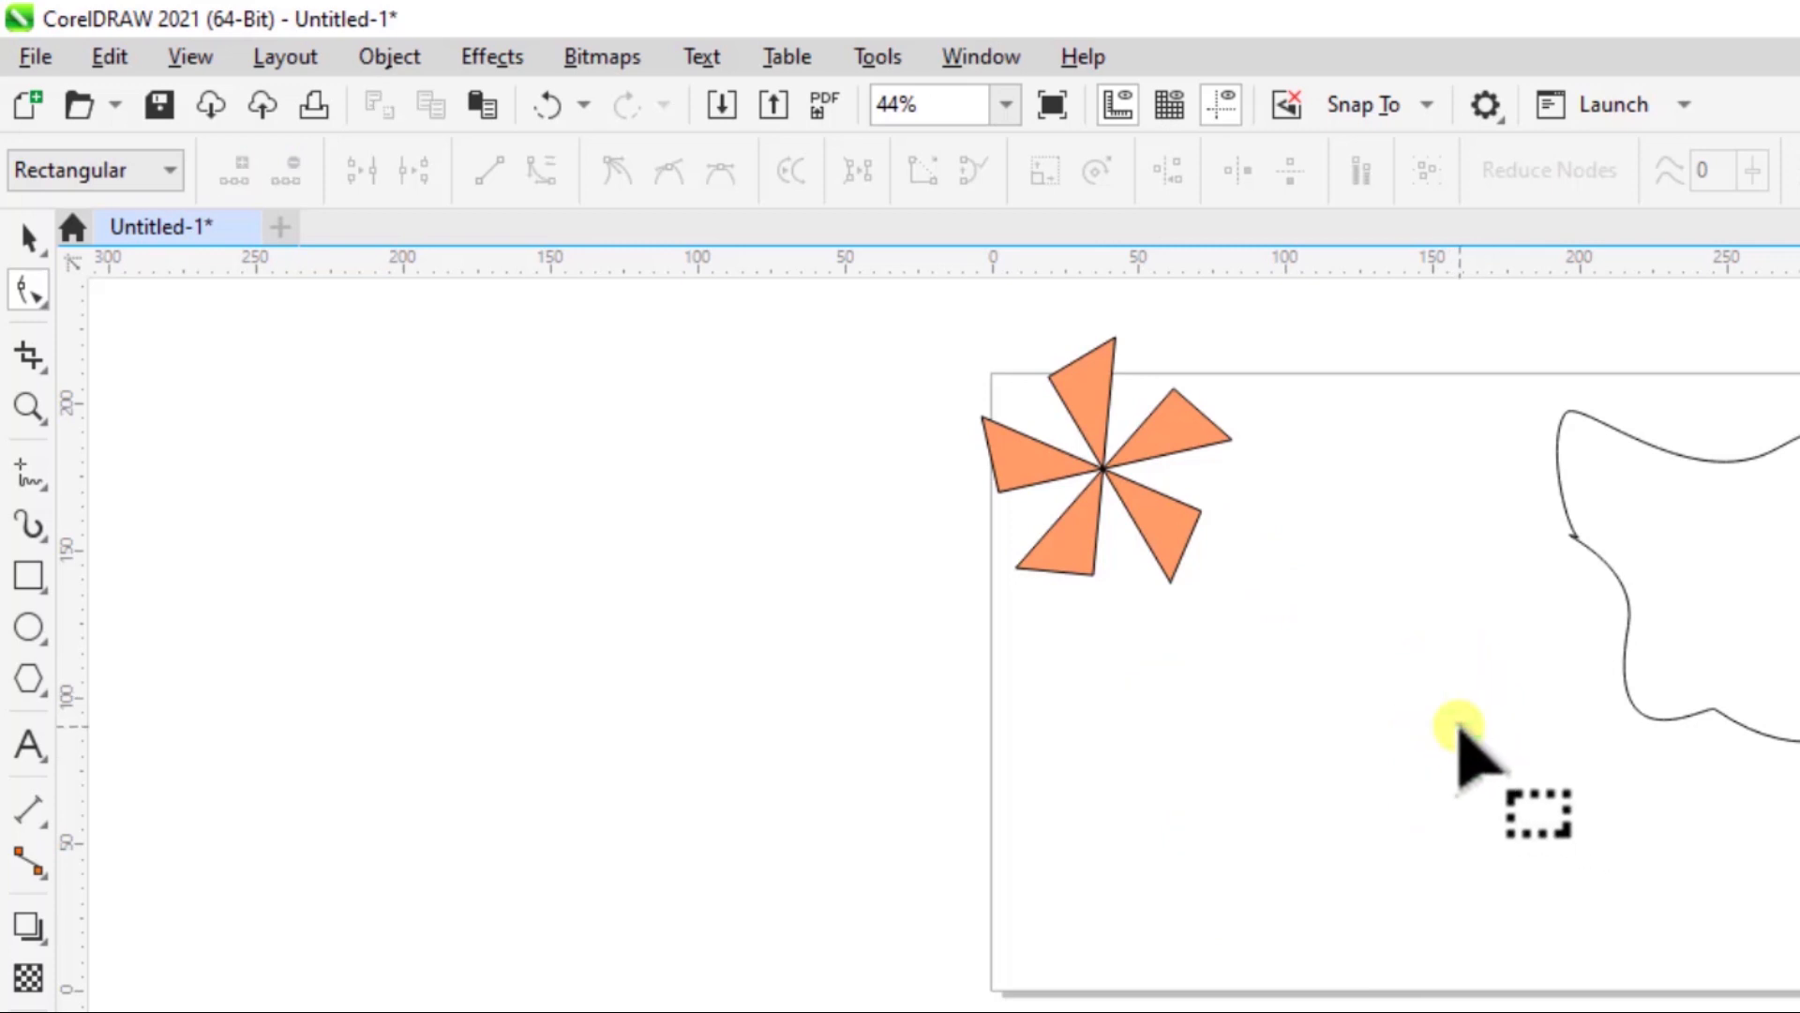
{"action": "key", "text": "ctrl+z"}
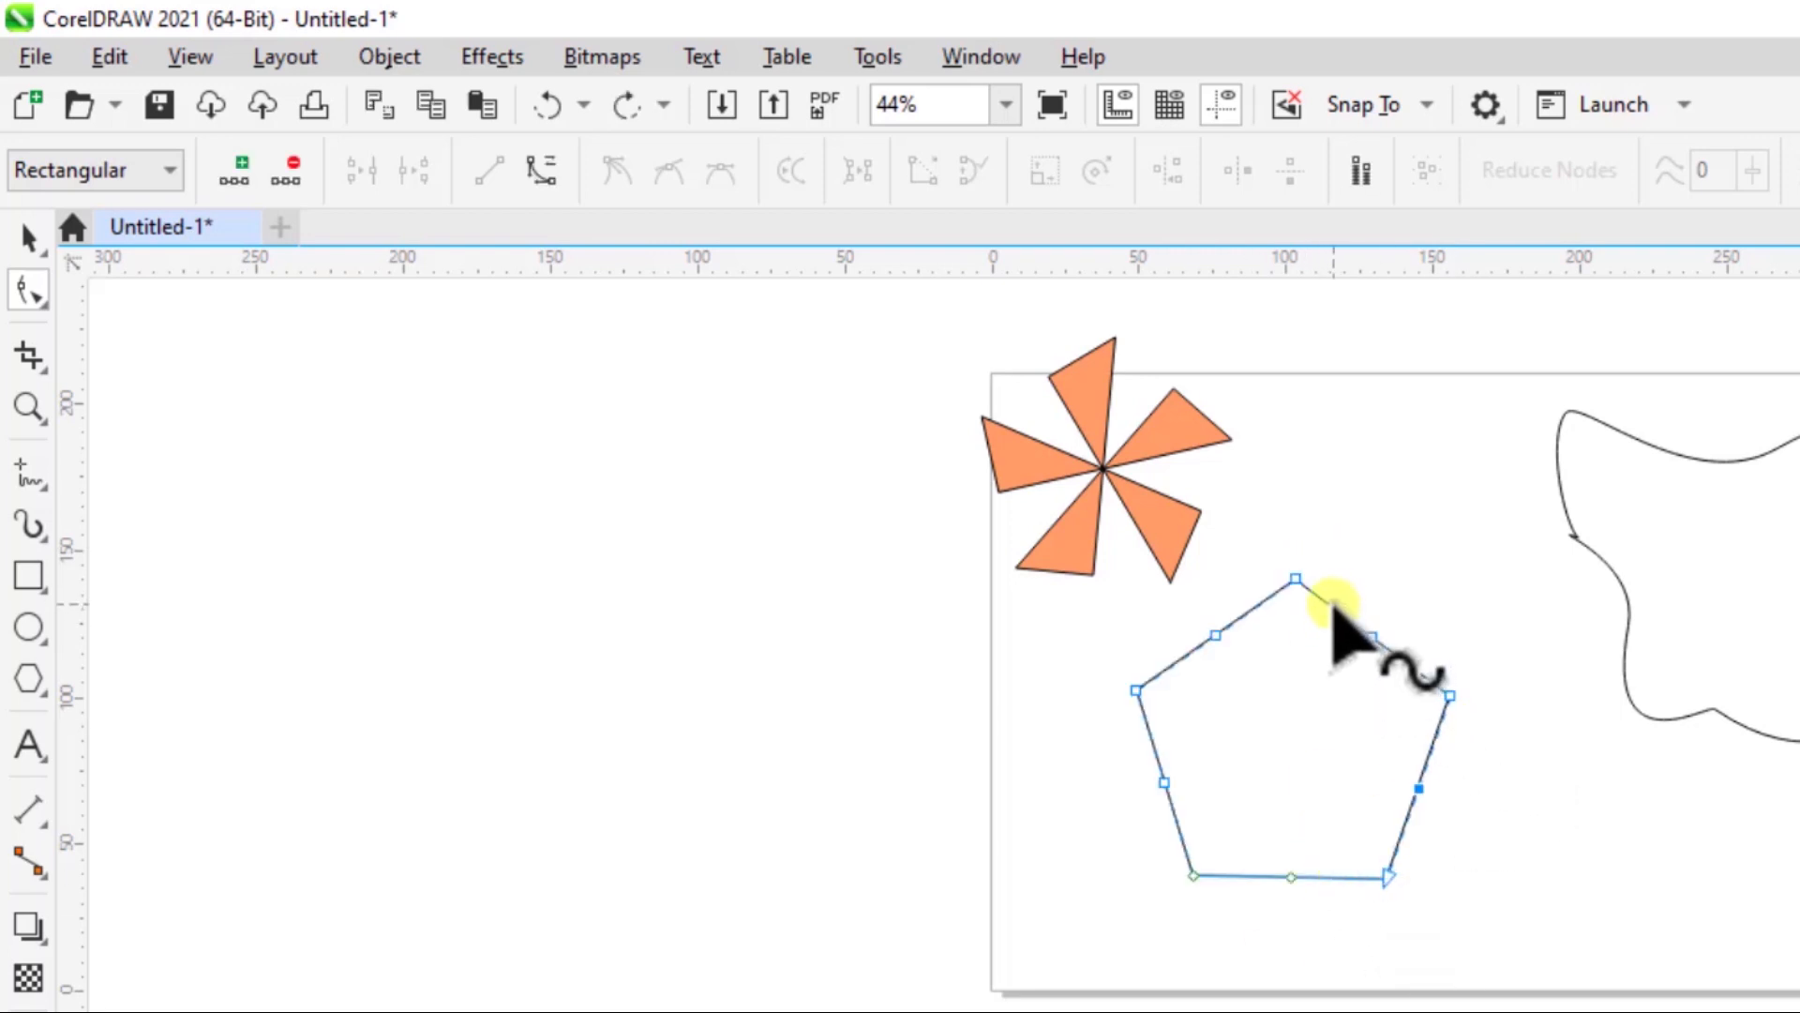
- Add two nodes on the pentagon's upper-right edge, one on each side of its middle node
{"action": "double_click", "coordinate": [1333, 605]}
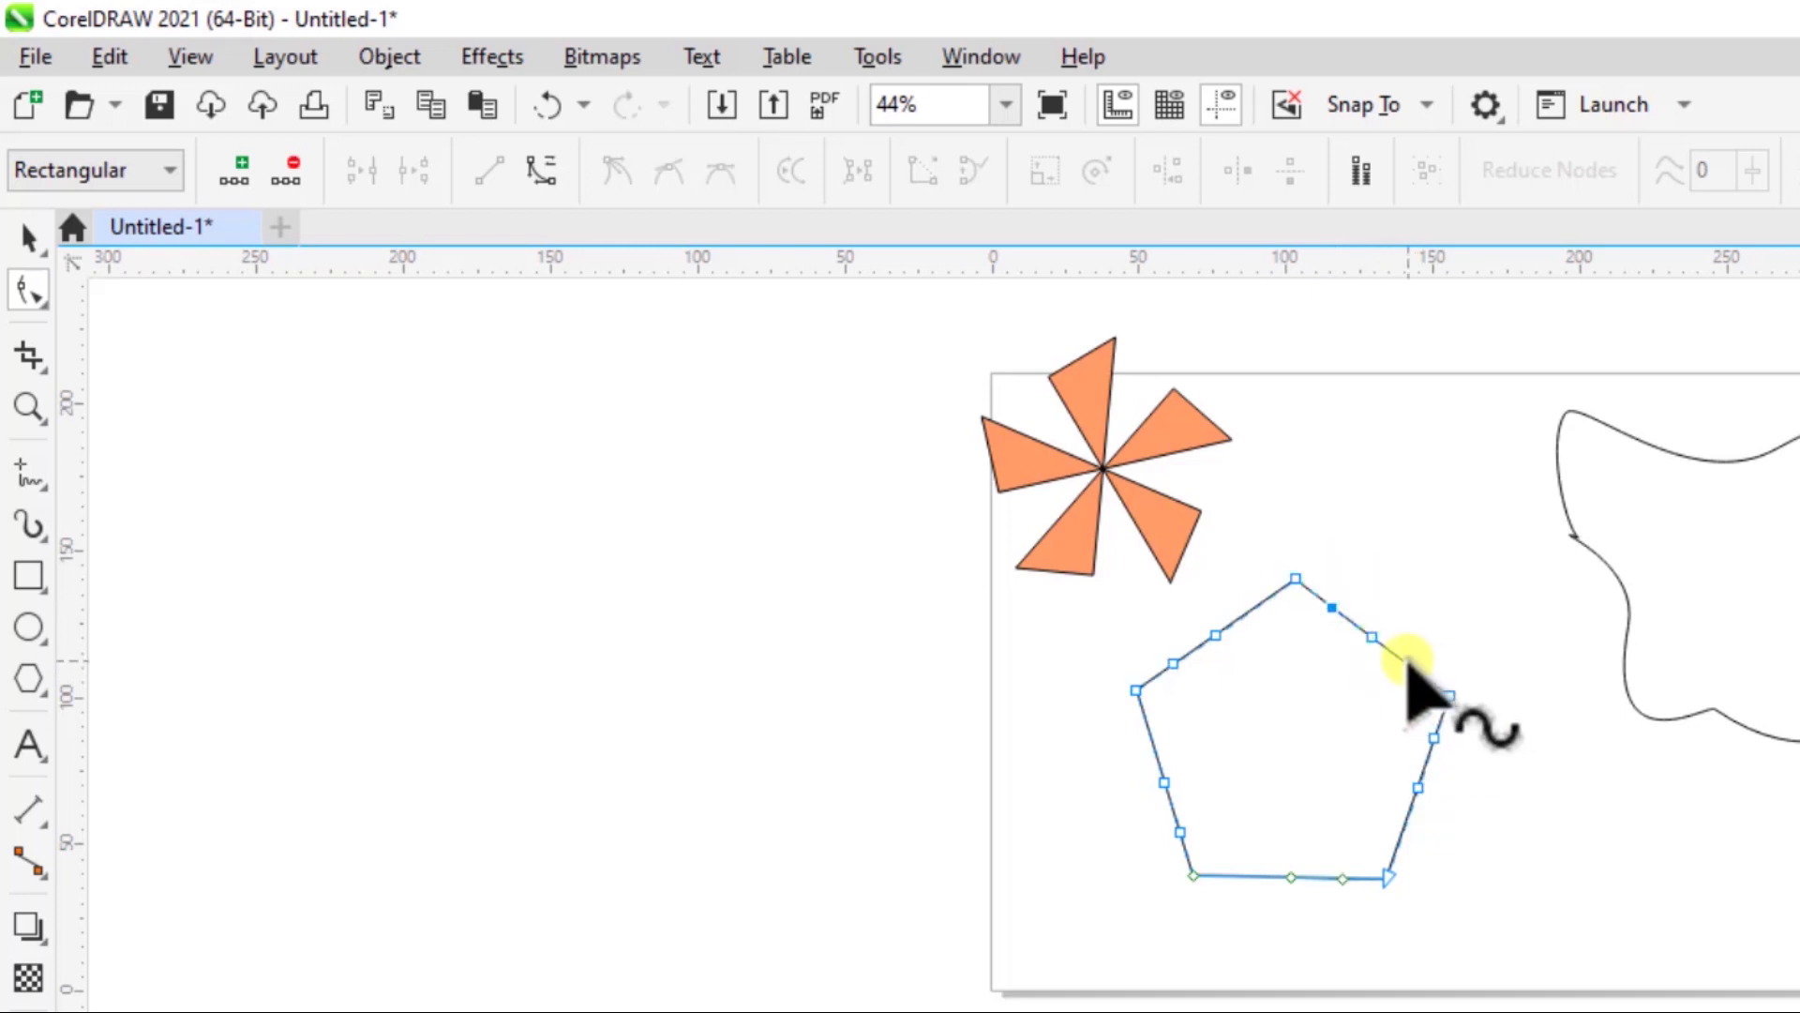
{"action": "left_click", "coordinate": [1407, 661]}
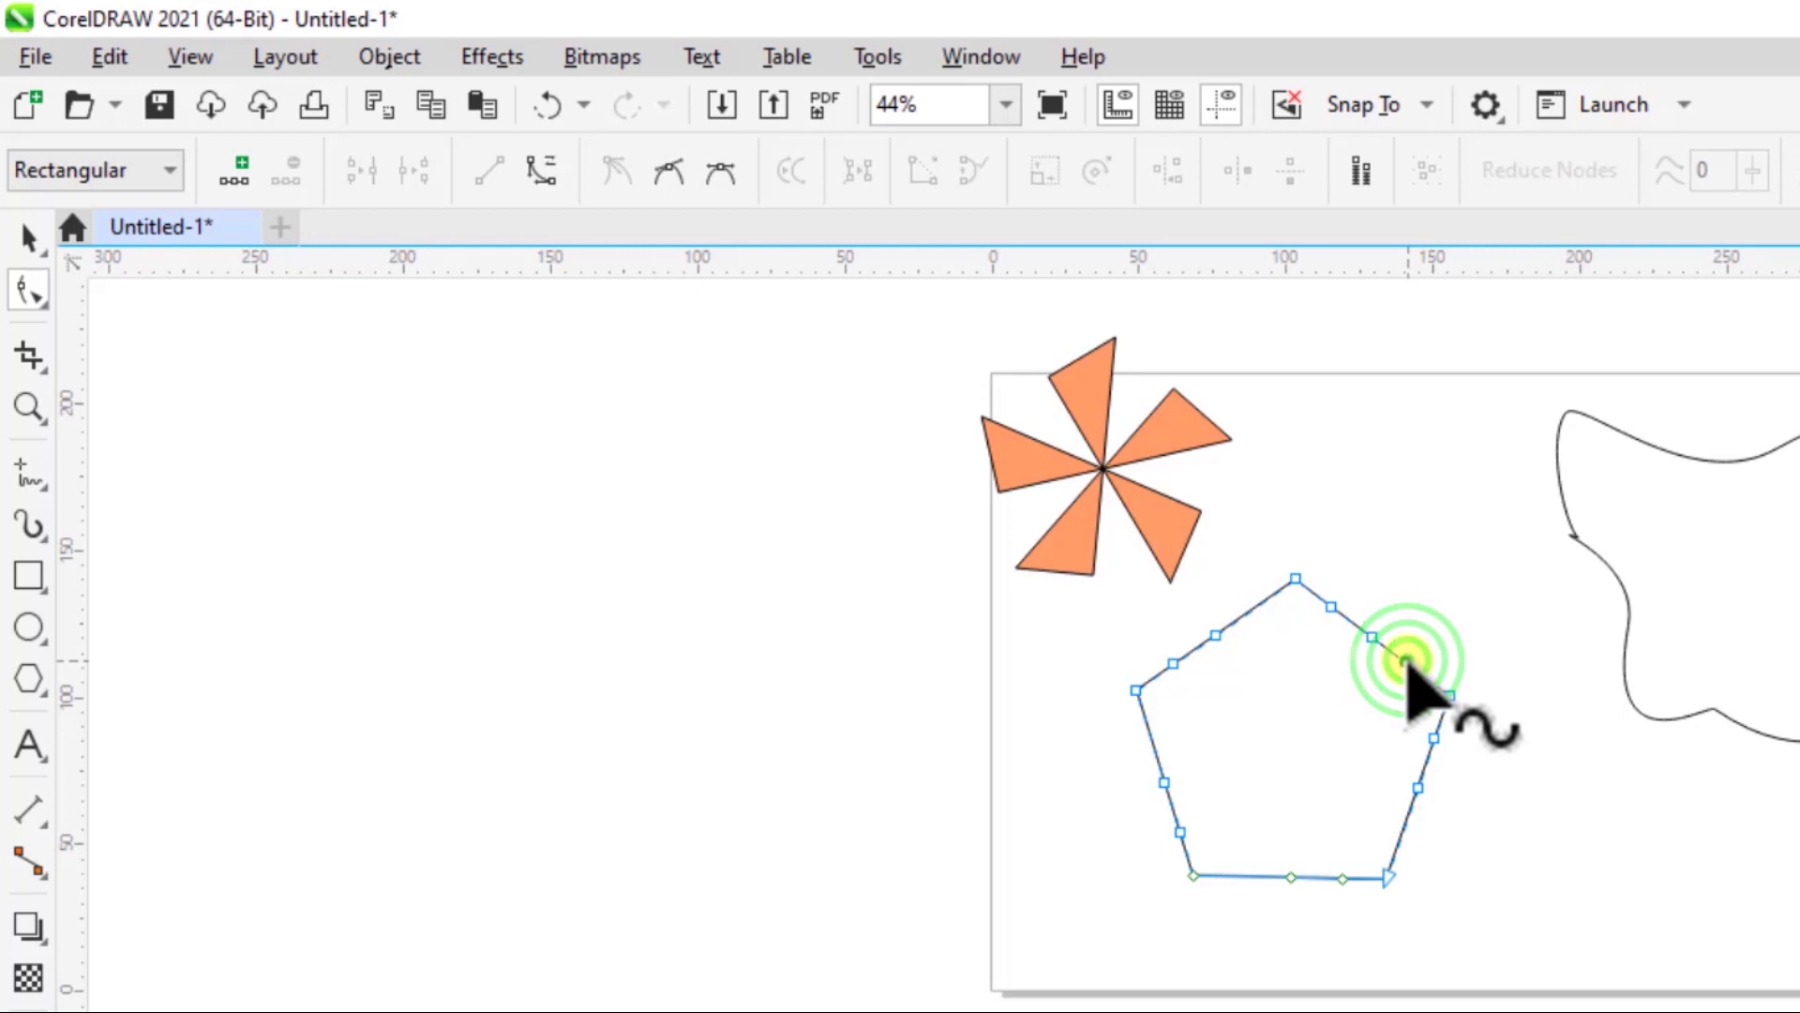
{"action": "right_click", "coordinate": [1406, 661]}
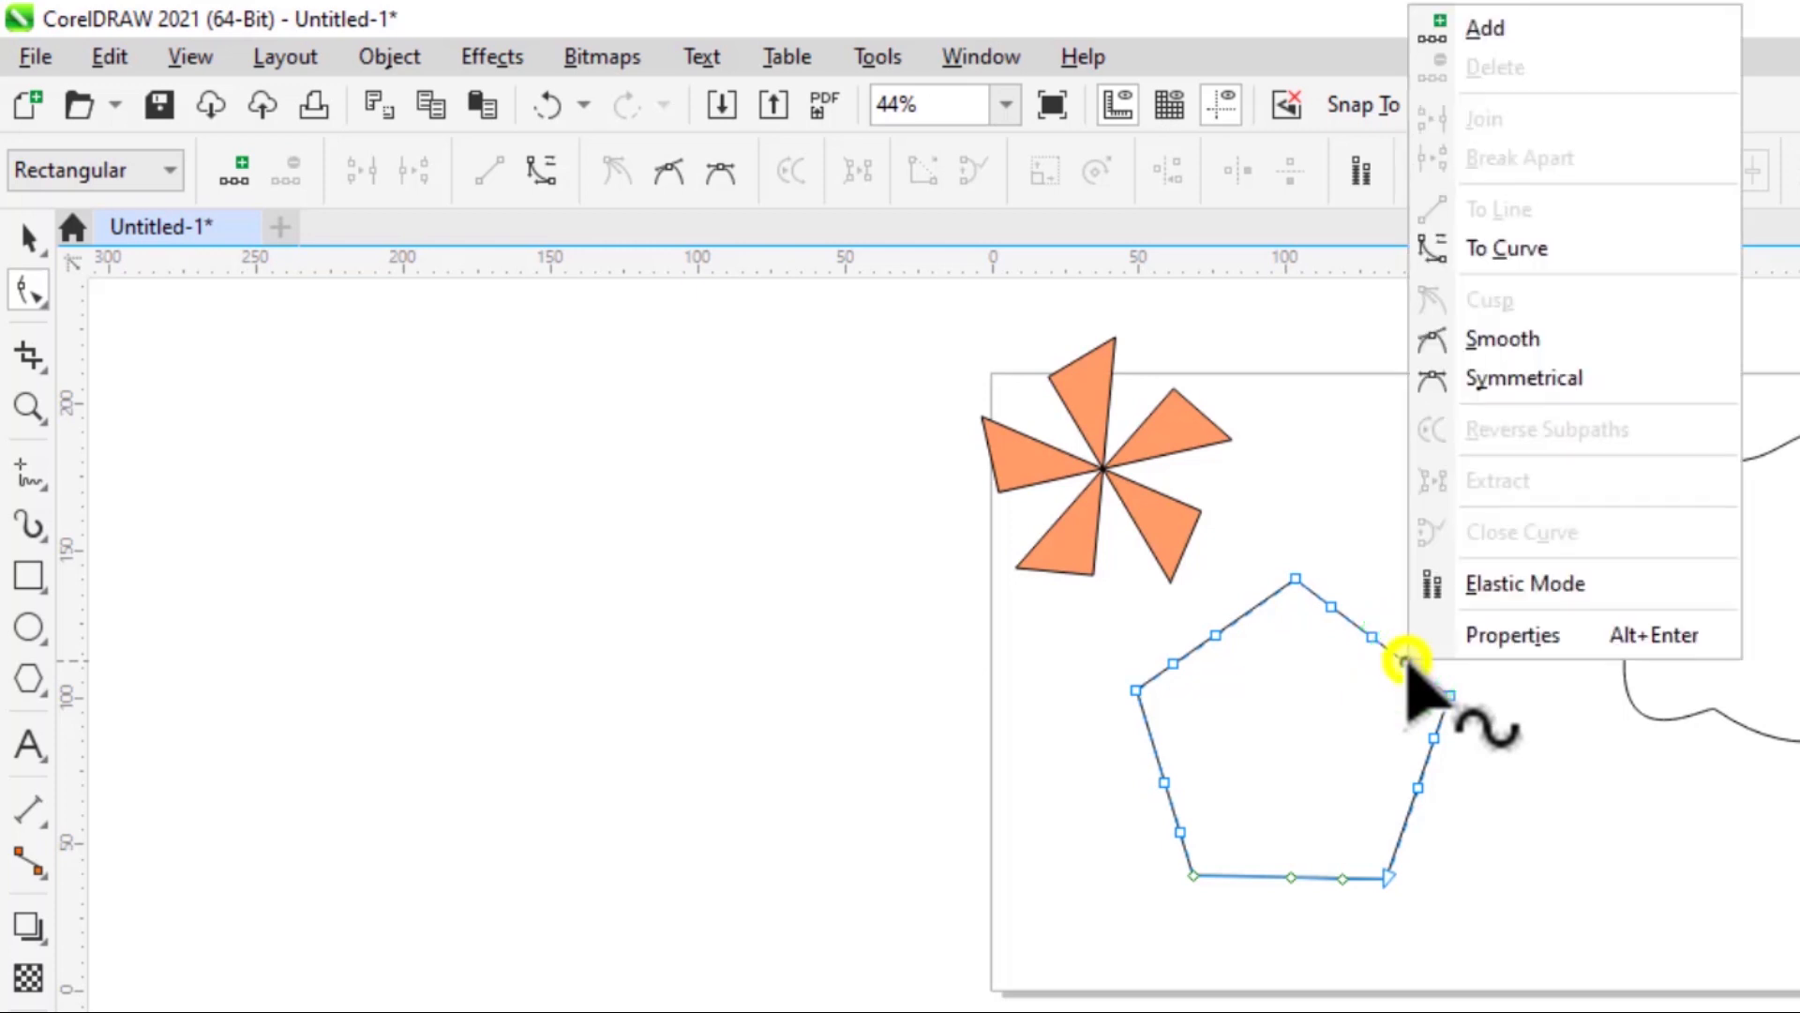
{"action": "left_click", "coordinate": [1479, 30]}
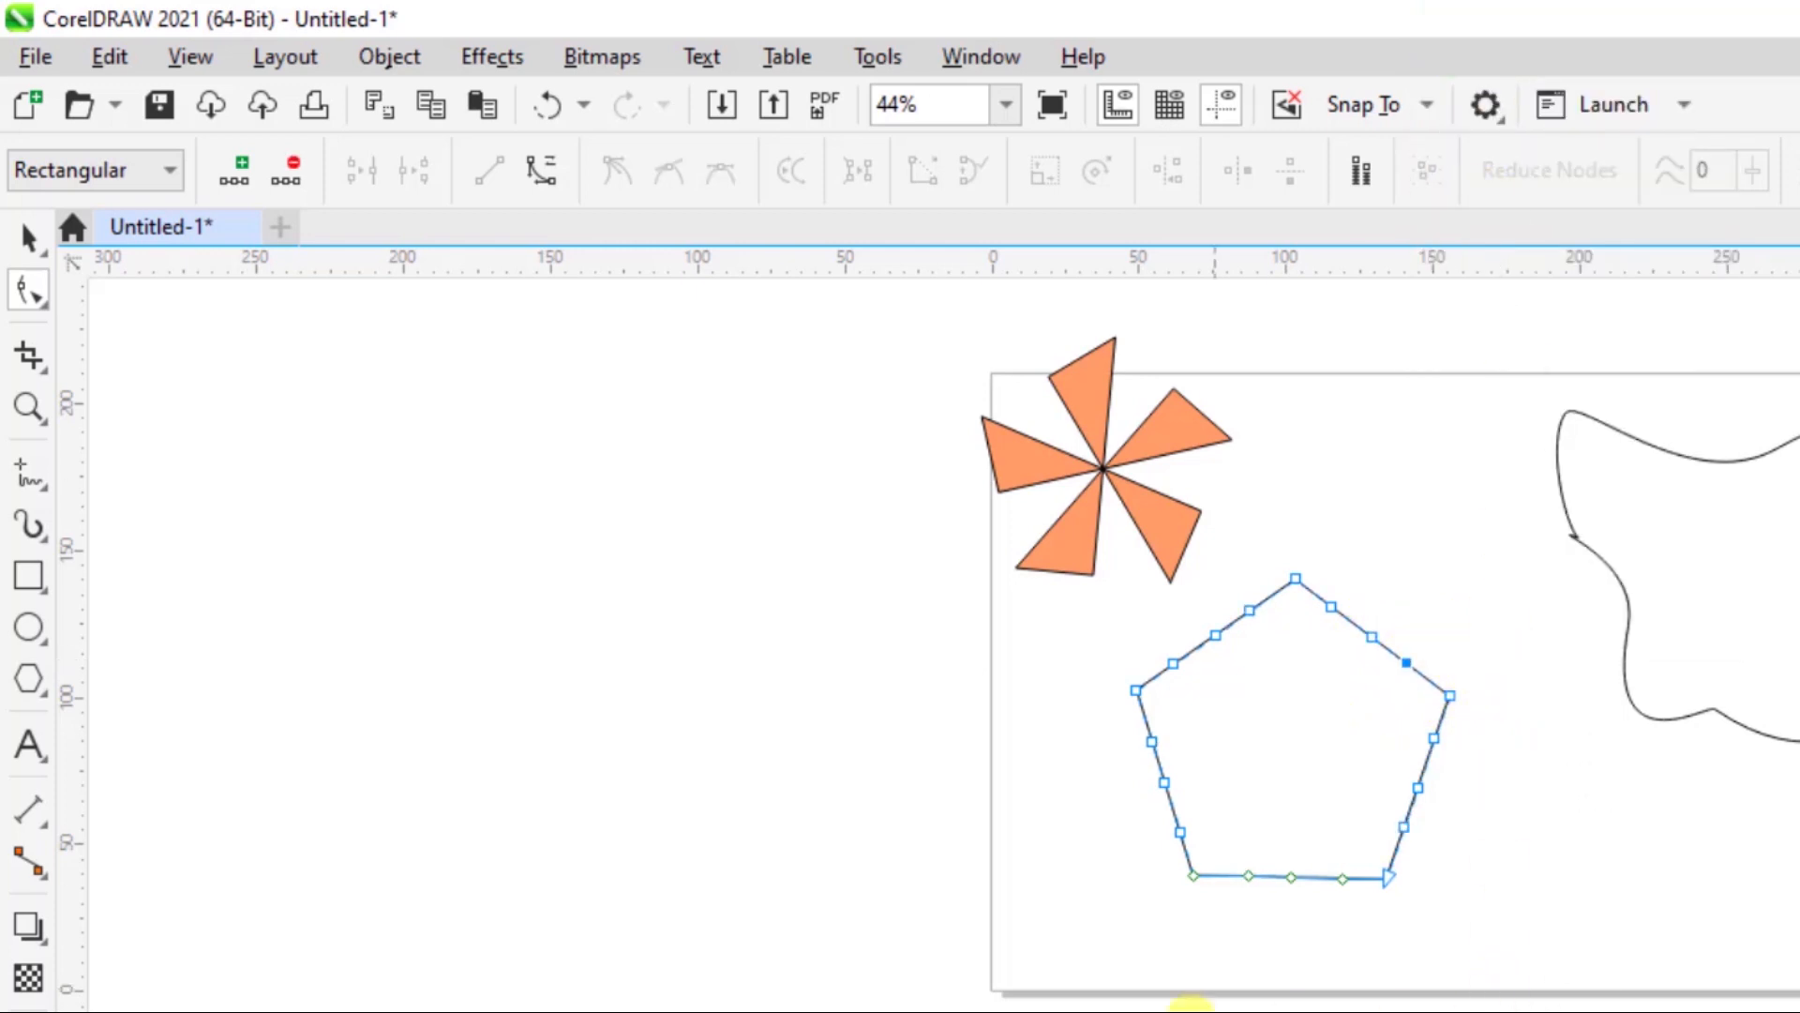
- Pull the pentagon's left middle node to the centre to form a five-petalled flower, and fill it with mint green (R:102 G:255 B:204)
{"action": "left_click_drag", "start_coordinate": [1164, 783], "coordinate": [1305, 746]}
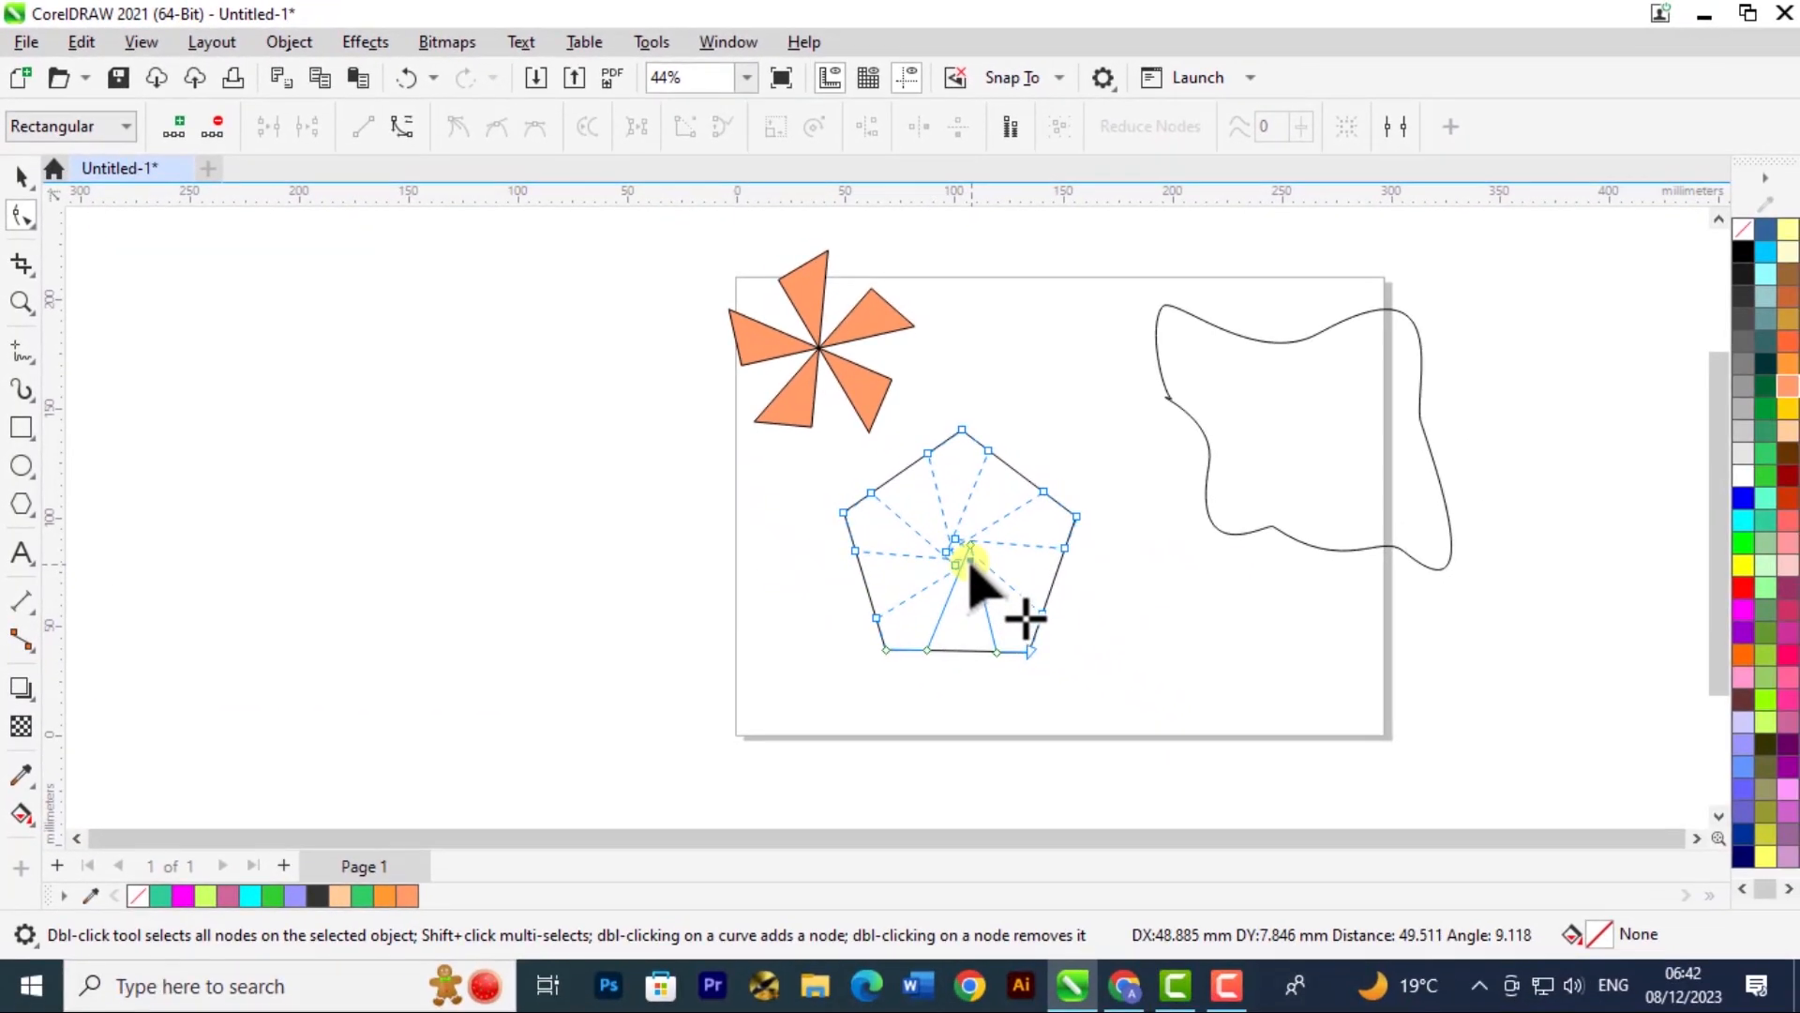
{"action": "left_click_drag", "start_coordinate": [969, 559], "coordinate": [969, 553]}
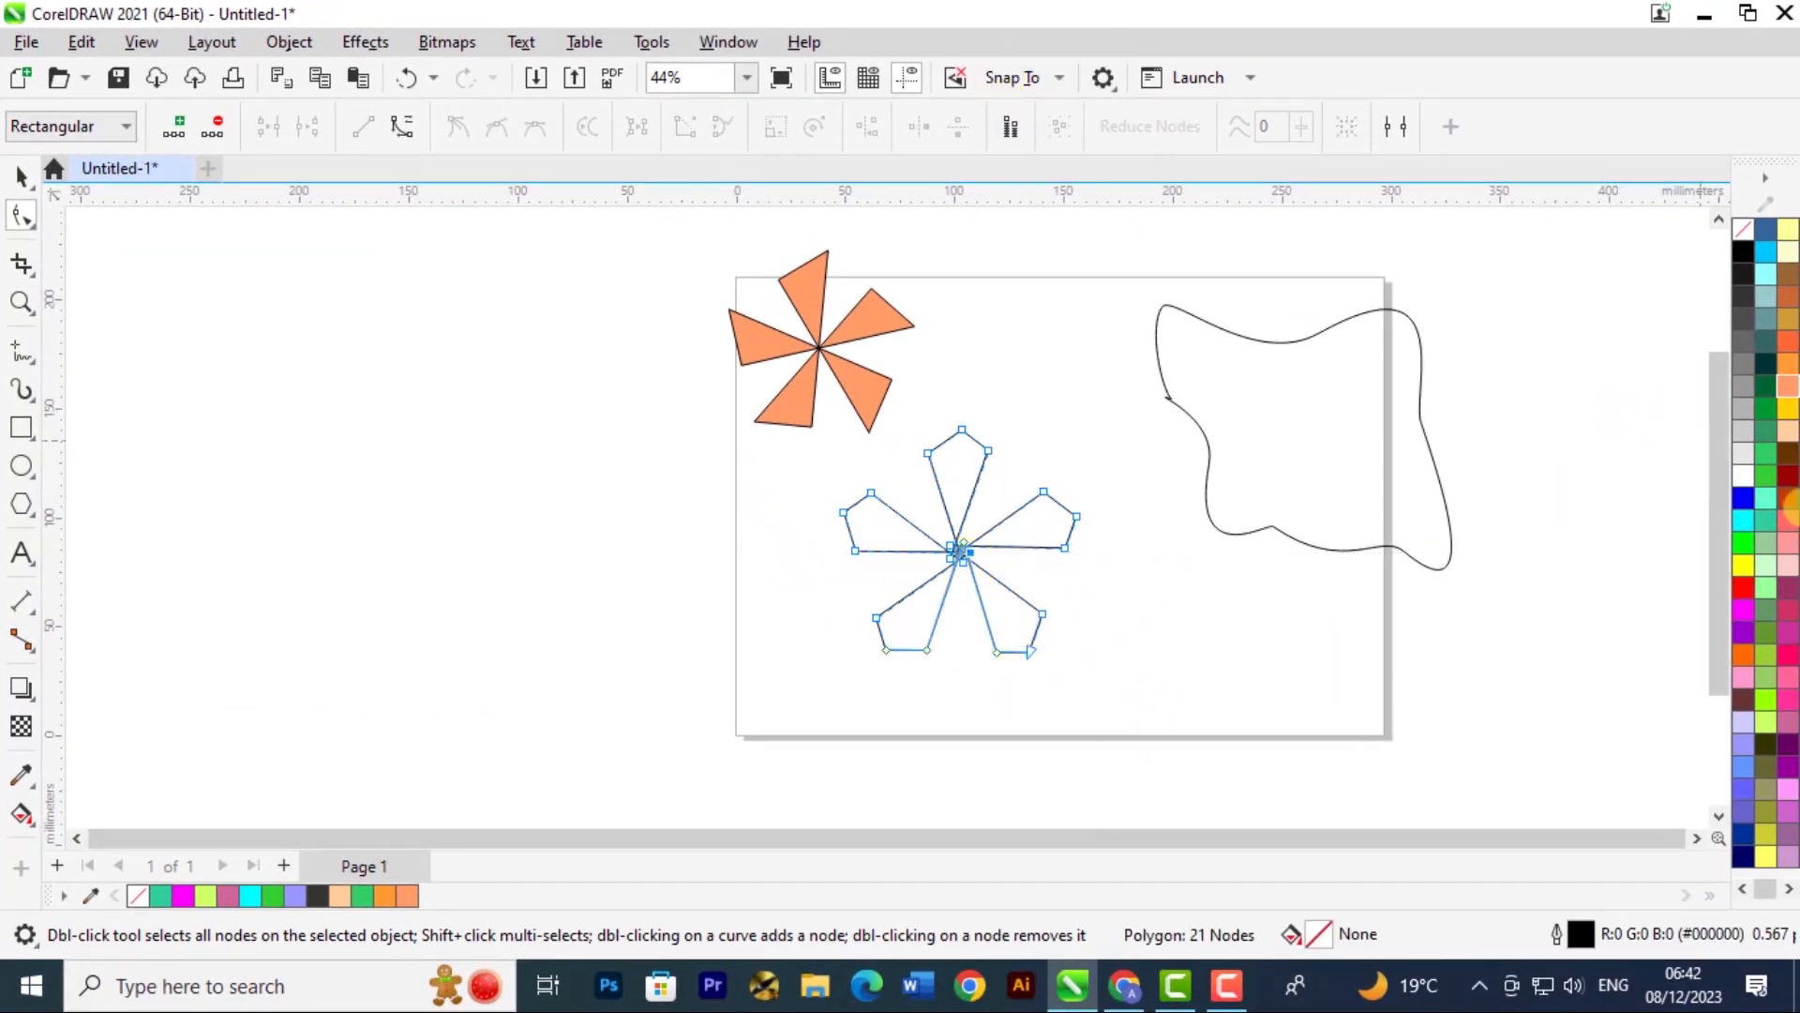
{"action": "left_click", "coordinate": [1768, 496]}
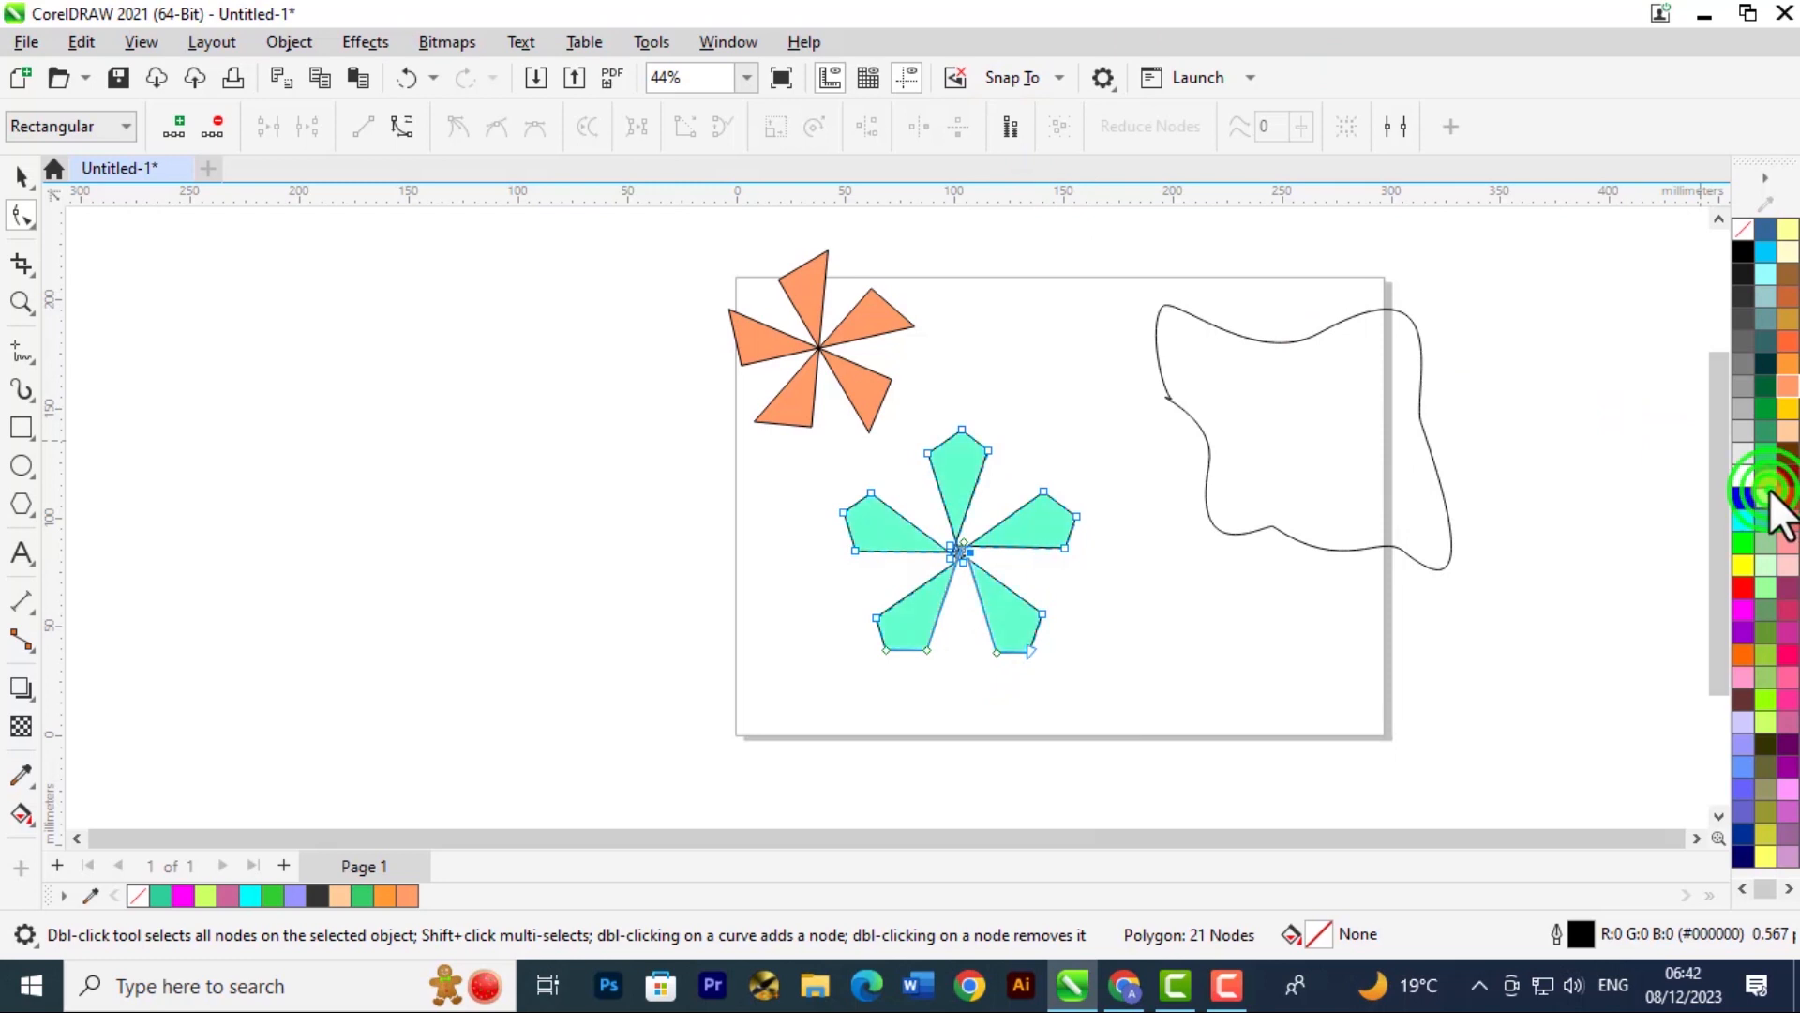
{"action": "left_click", "coordinate": [19, 178]}
{"action": "left_click", "coordinate": [1277, 555]}
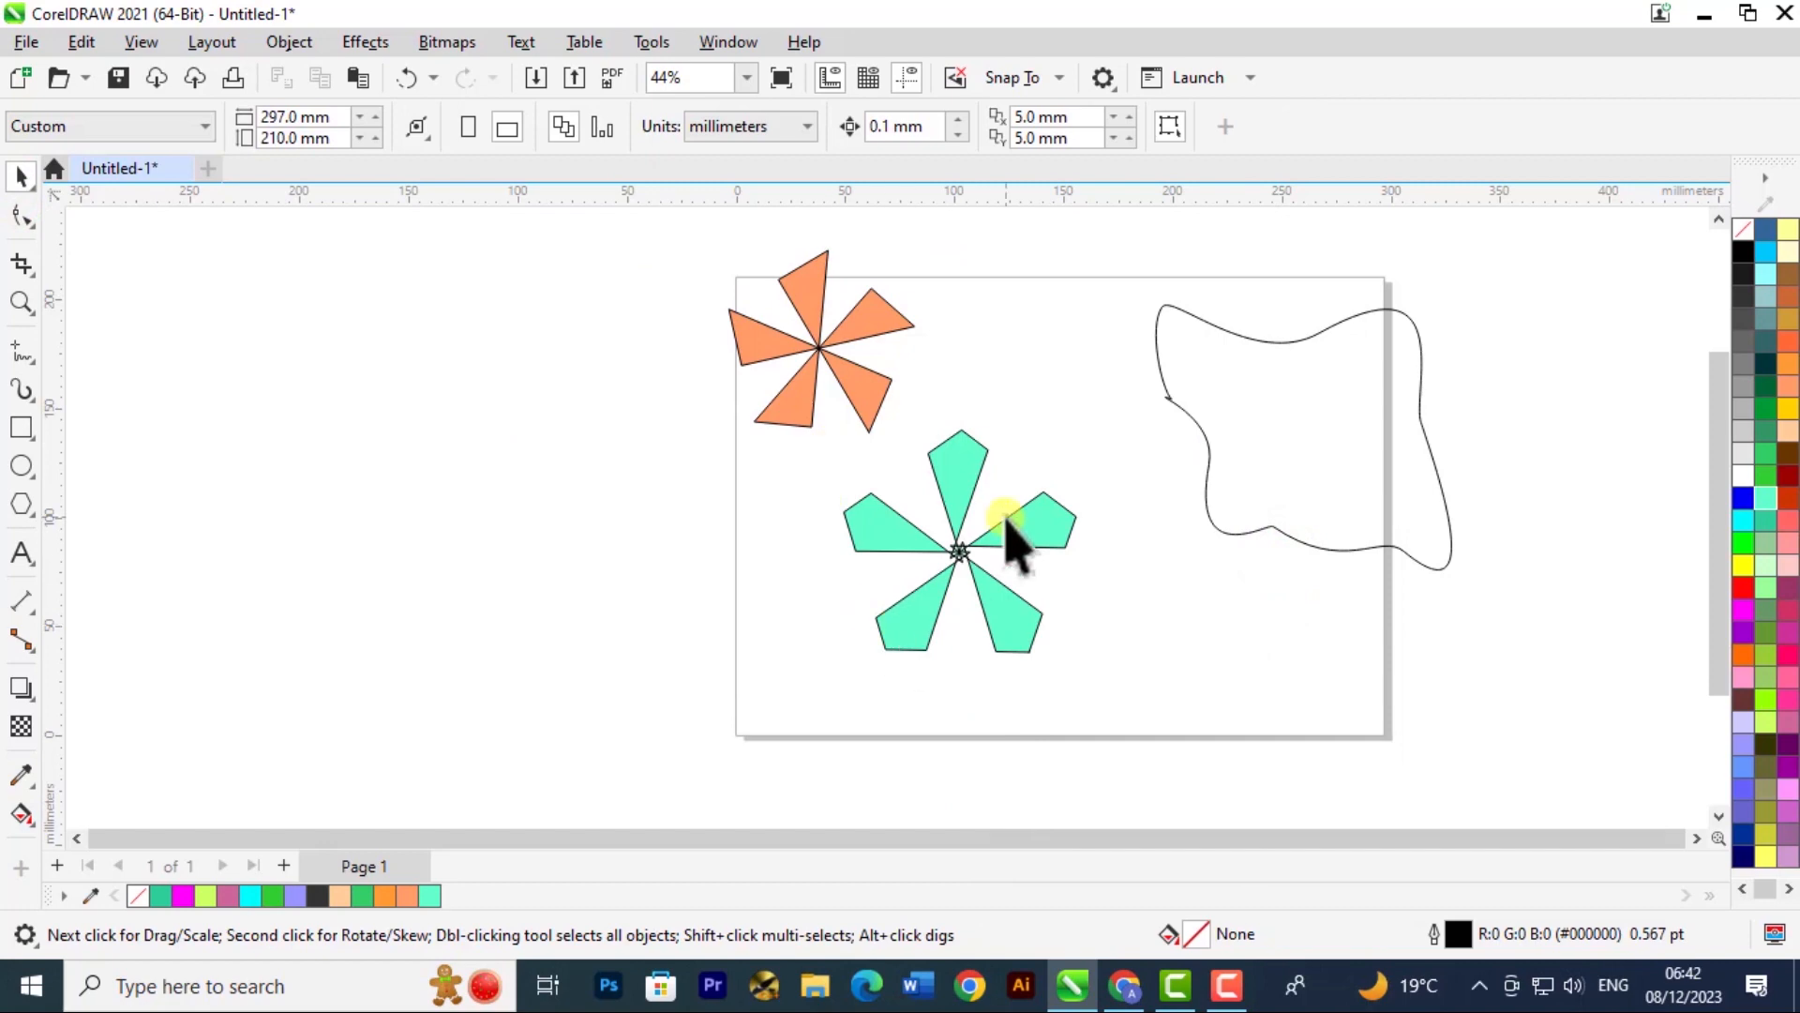
- Rearrange the shapes: the green flower left of the page, the pinwheel at the page's bottom edge, and the freehand curve over its upper-left corner
{"action": "left_click_drag", "start_coordinate": [1011, 525], "coordinate": [942, 529]}
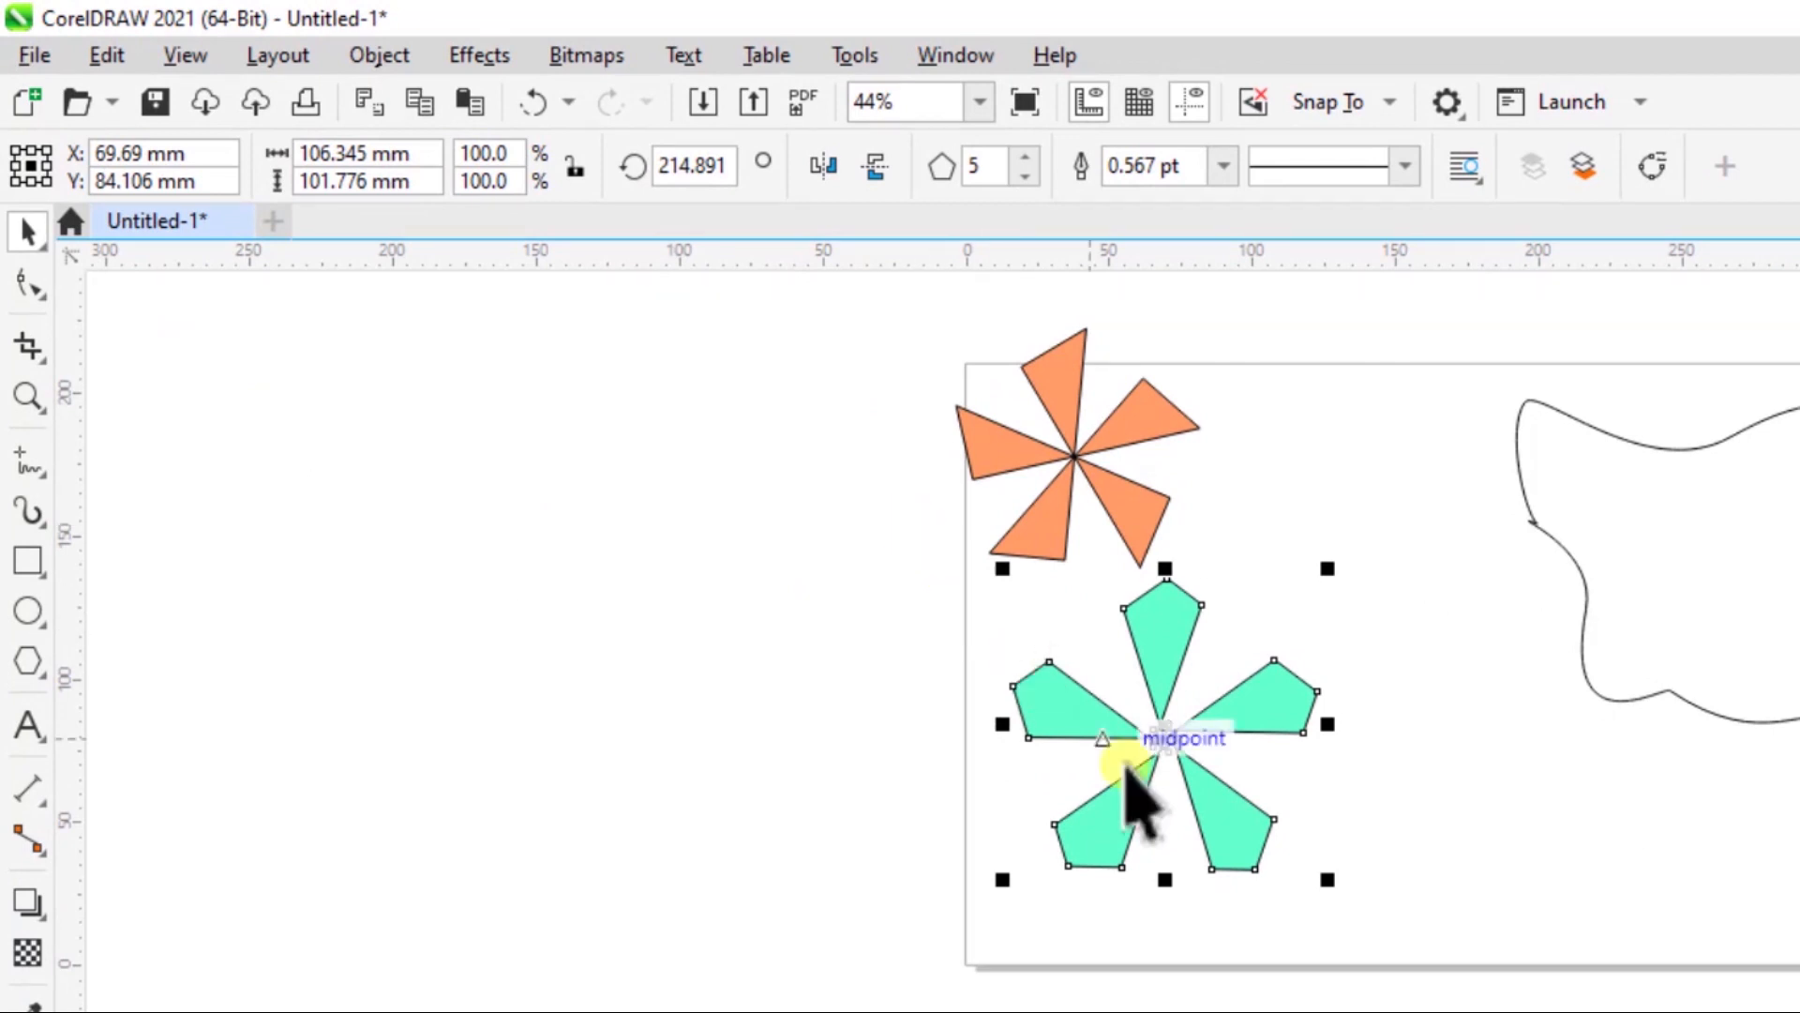
{"action": "left_click_drag", "start_coordinate": [1699, 547], "coordinate": [1365, 849]}
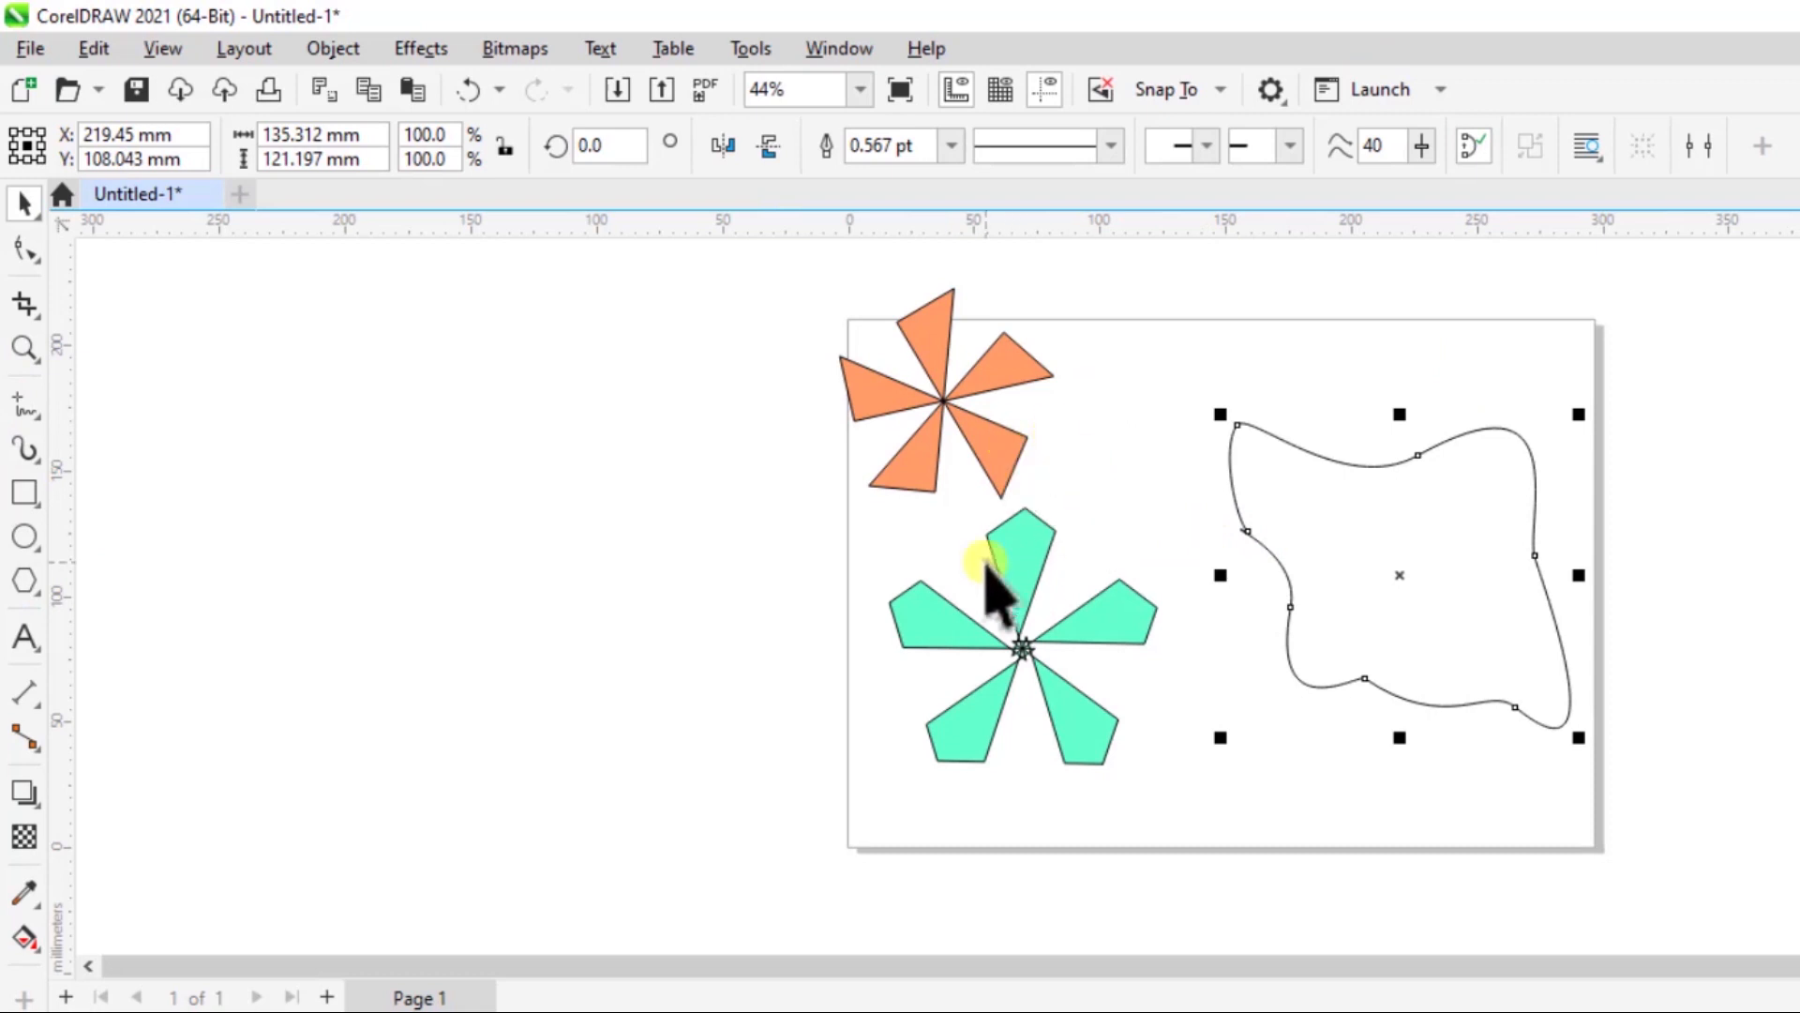
{"action": "left_click_drag", "start_coordinate": [1026, 647], "coordinate": [668, 556]}
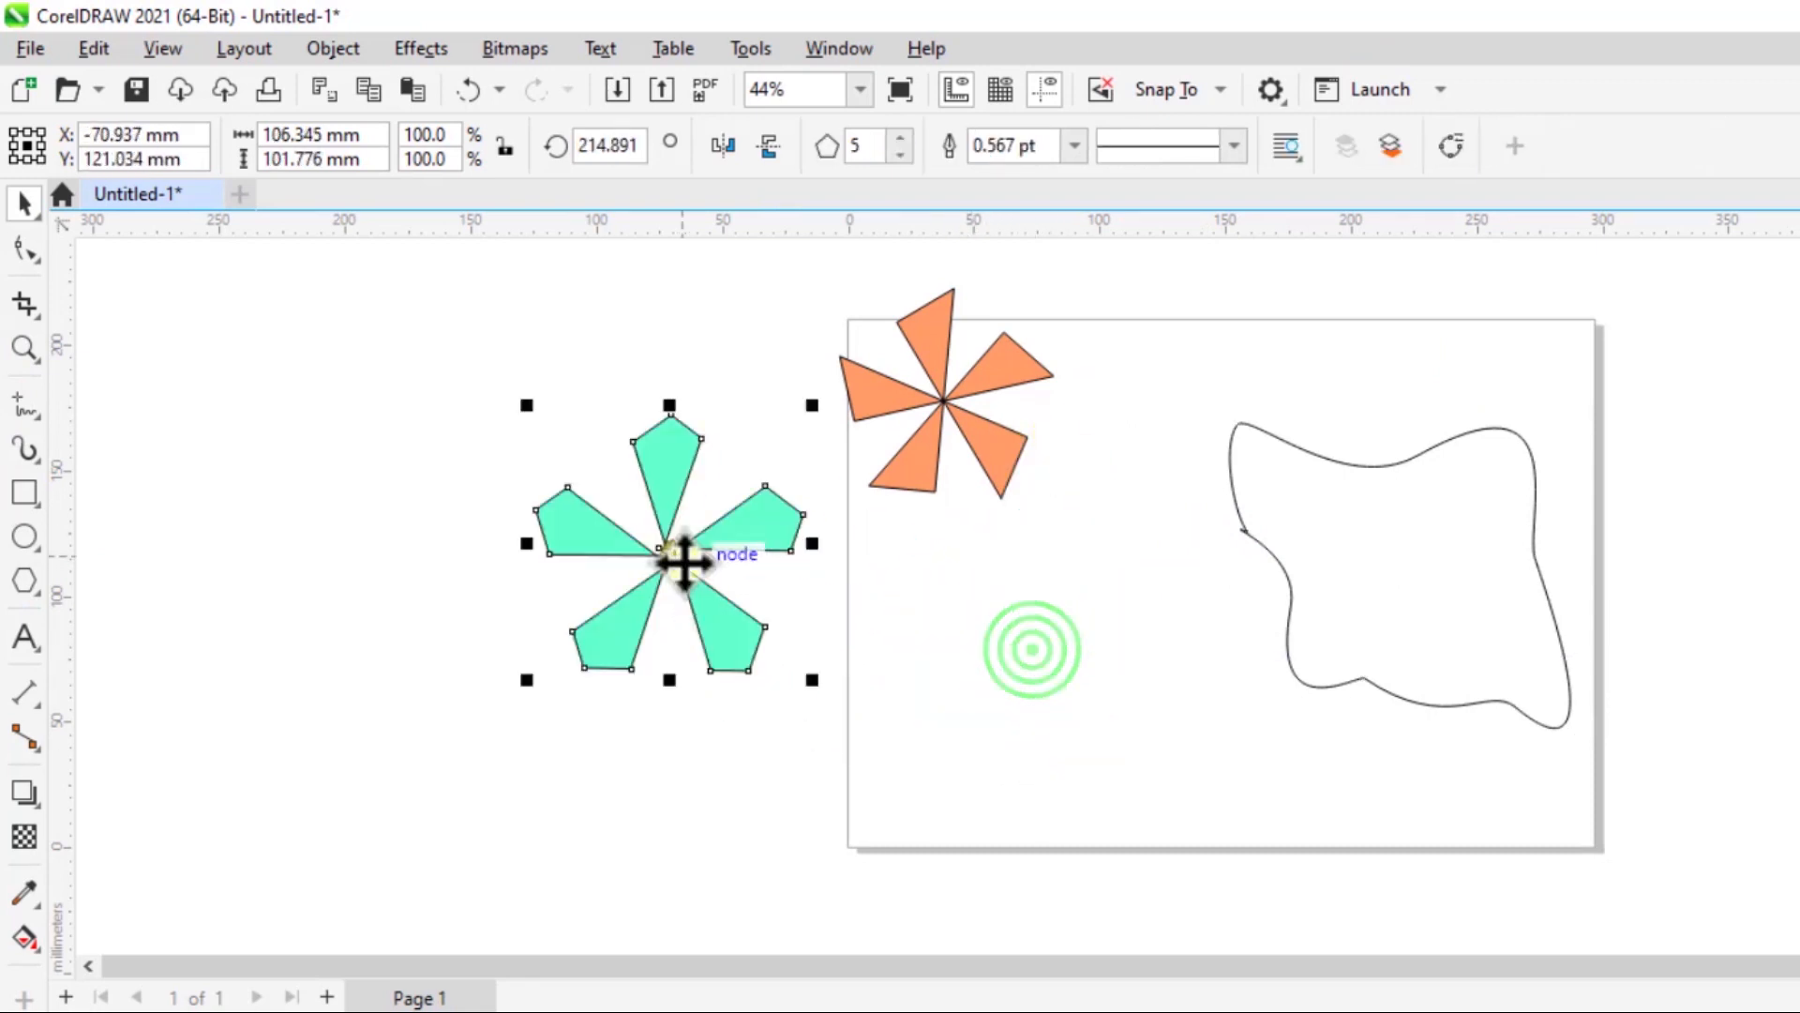
{"action": "left_click_drag", "start_coordinate": [931, 366], "coordinate": [1075, 722]}
{"action": "left_click_drag", "start_coordinate": [1351, 497], "coordinate": [937, 340]}
{"action": "left_click", "coordinate": [1449, 514]}
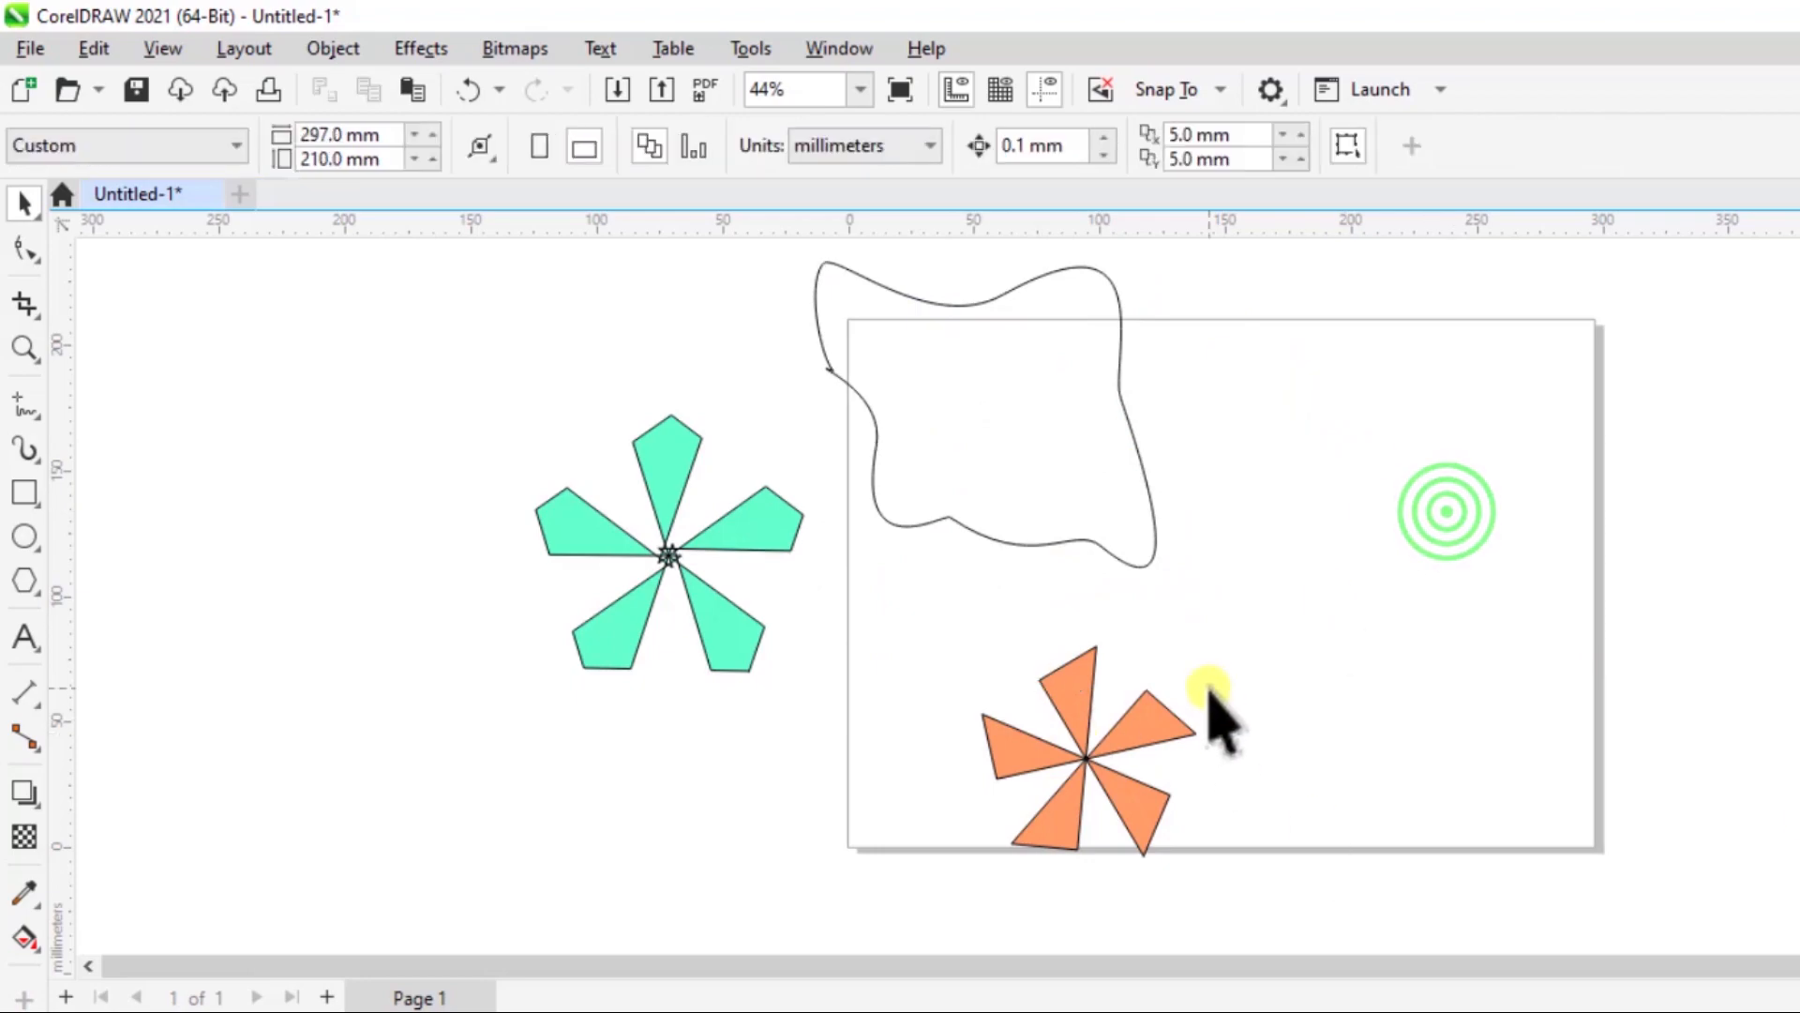